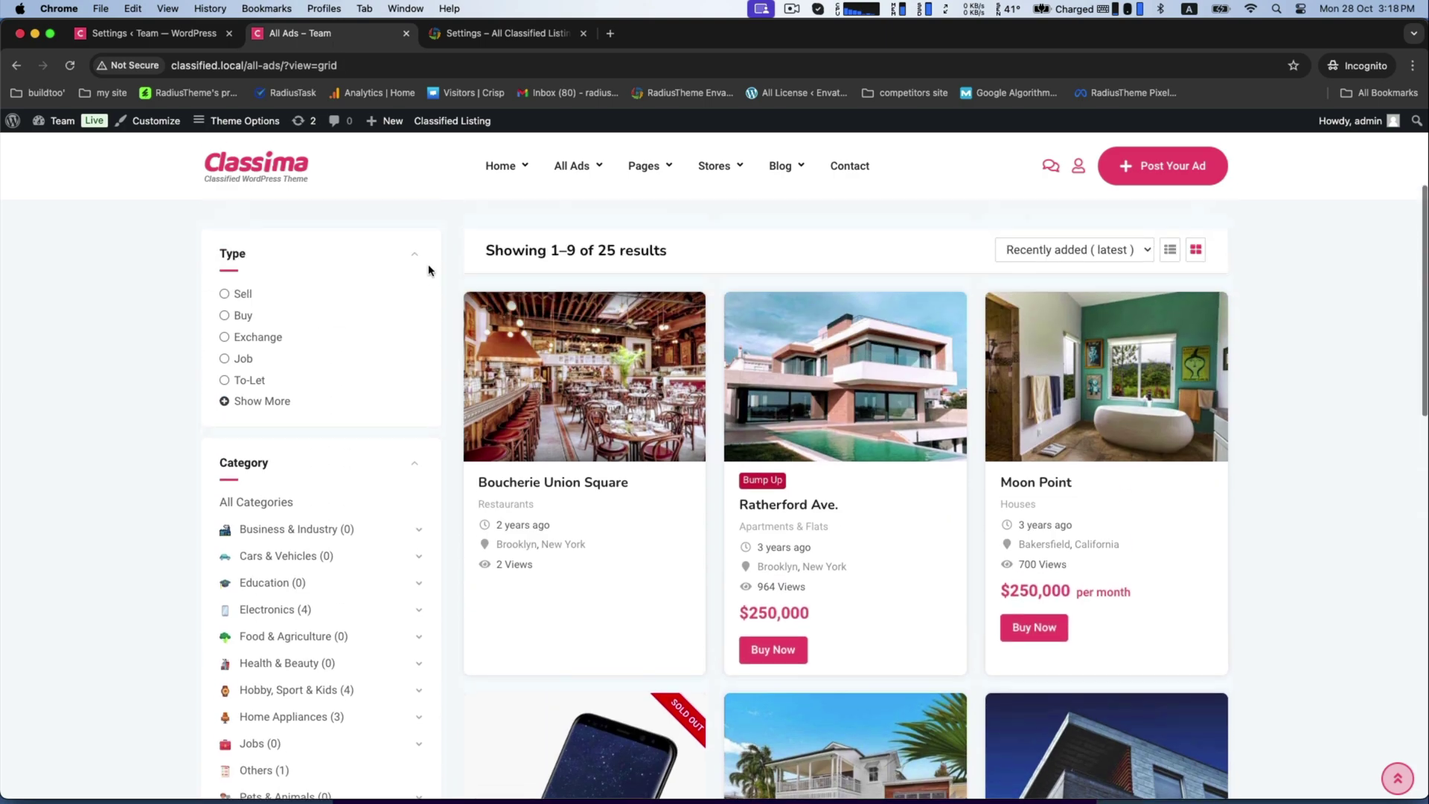
- Add the Zareef Square listing to the cart with Buy Now and view the £1,500.00 cart
scroll(581, 324, down, 5)
scroll(720, 374, down, 1)
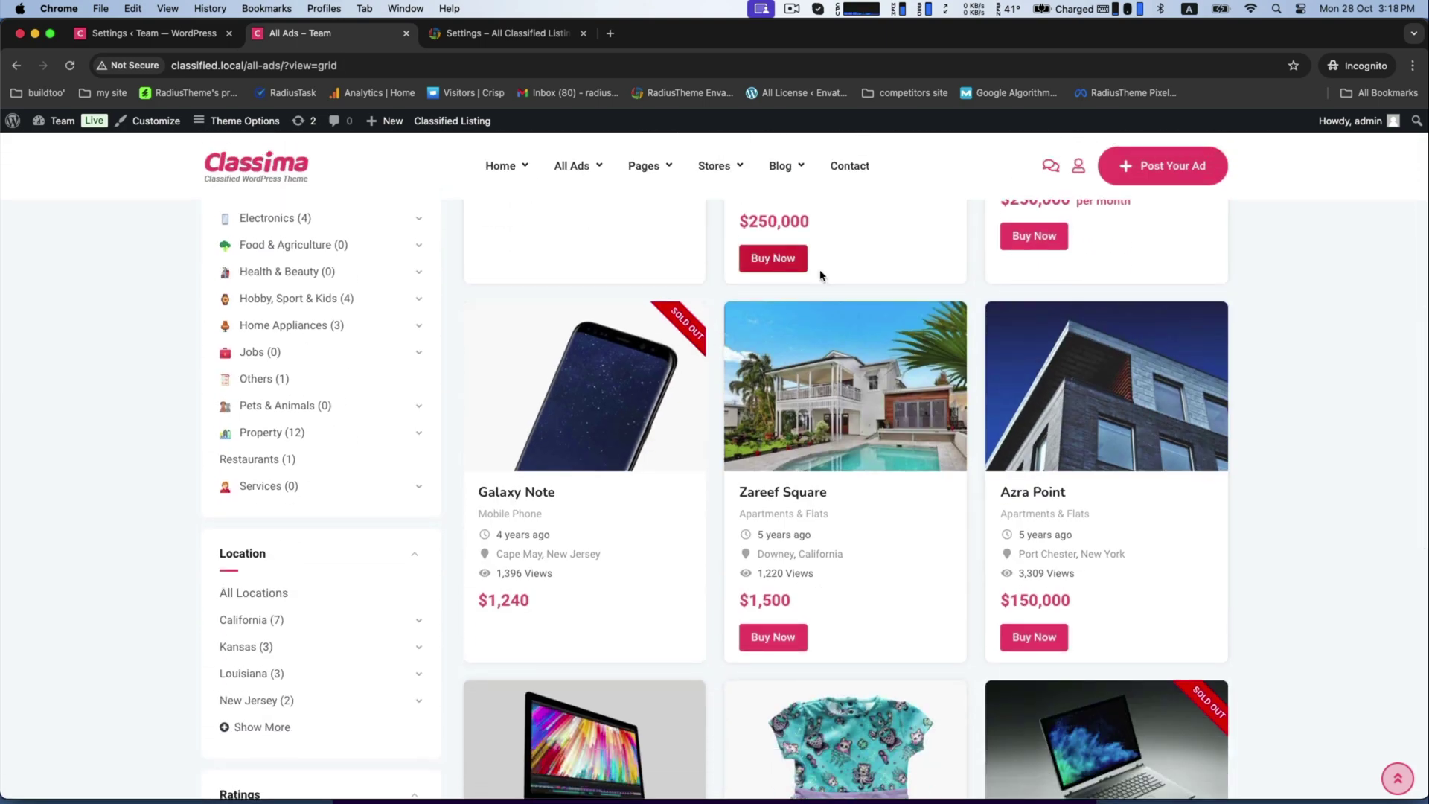
scroll(1002, 484, down, 3)
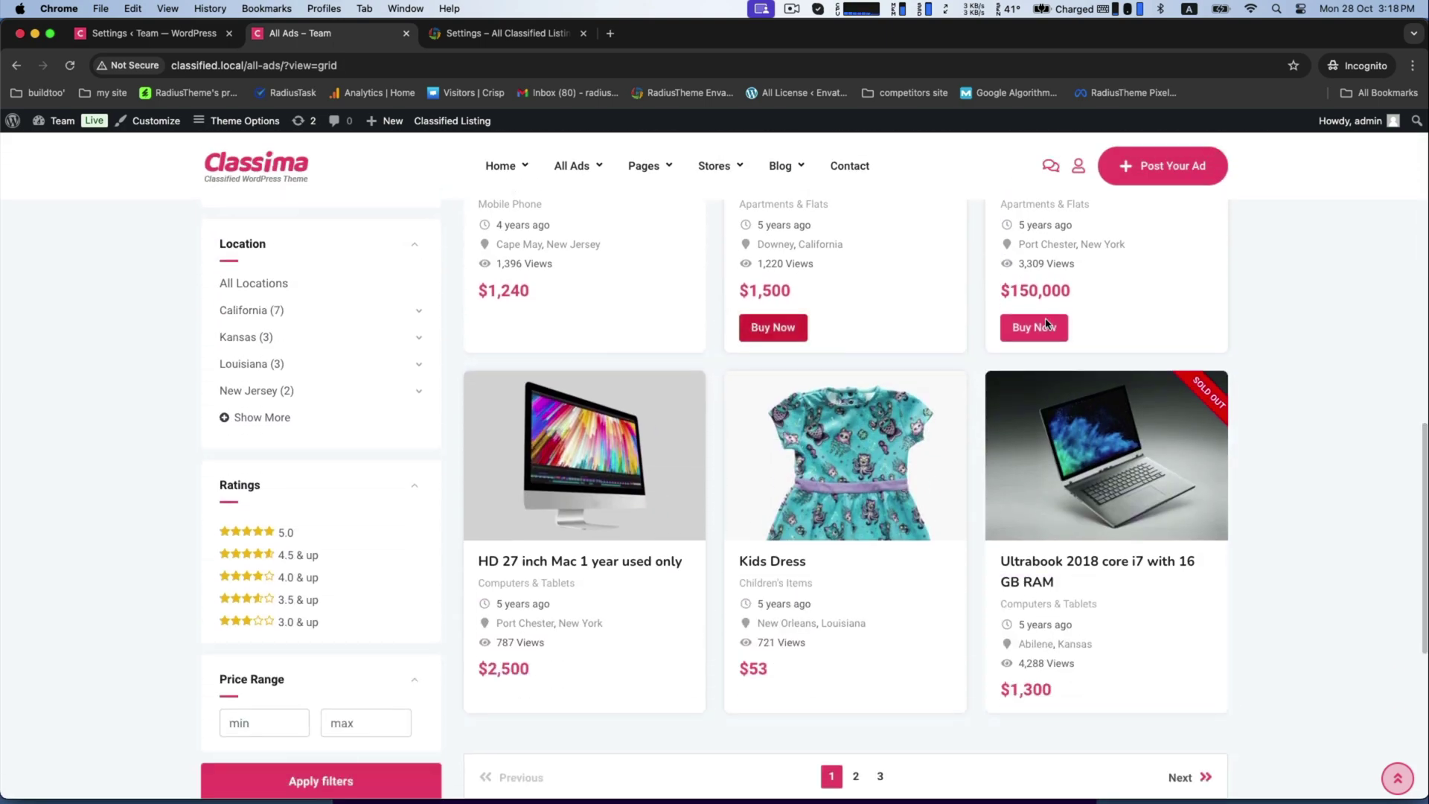
scroll(988, 432, up, 3)
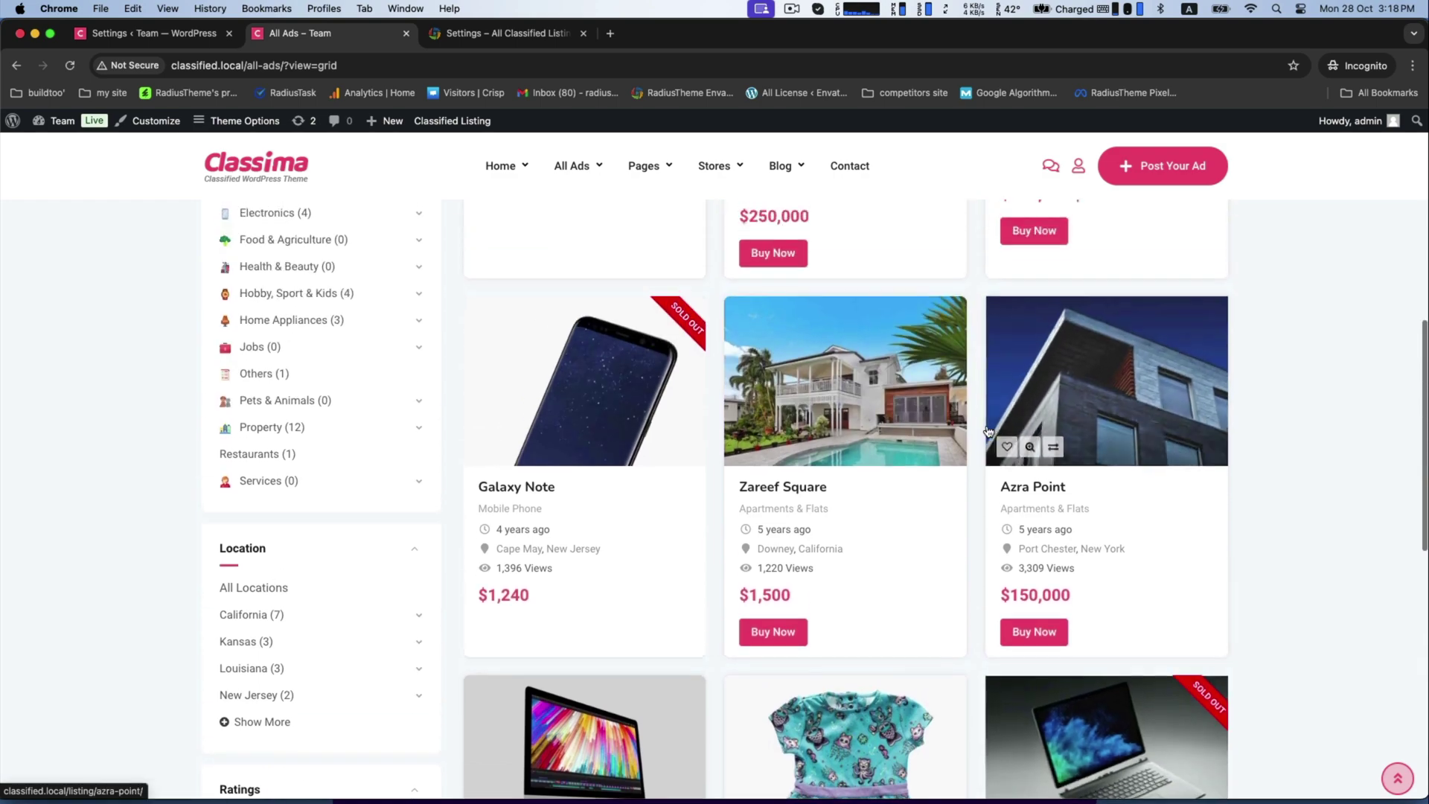
click(786, 488)
scroll(786, 492, down, 7)
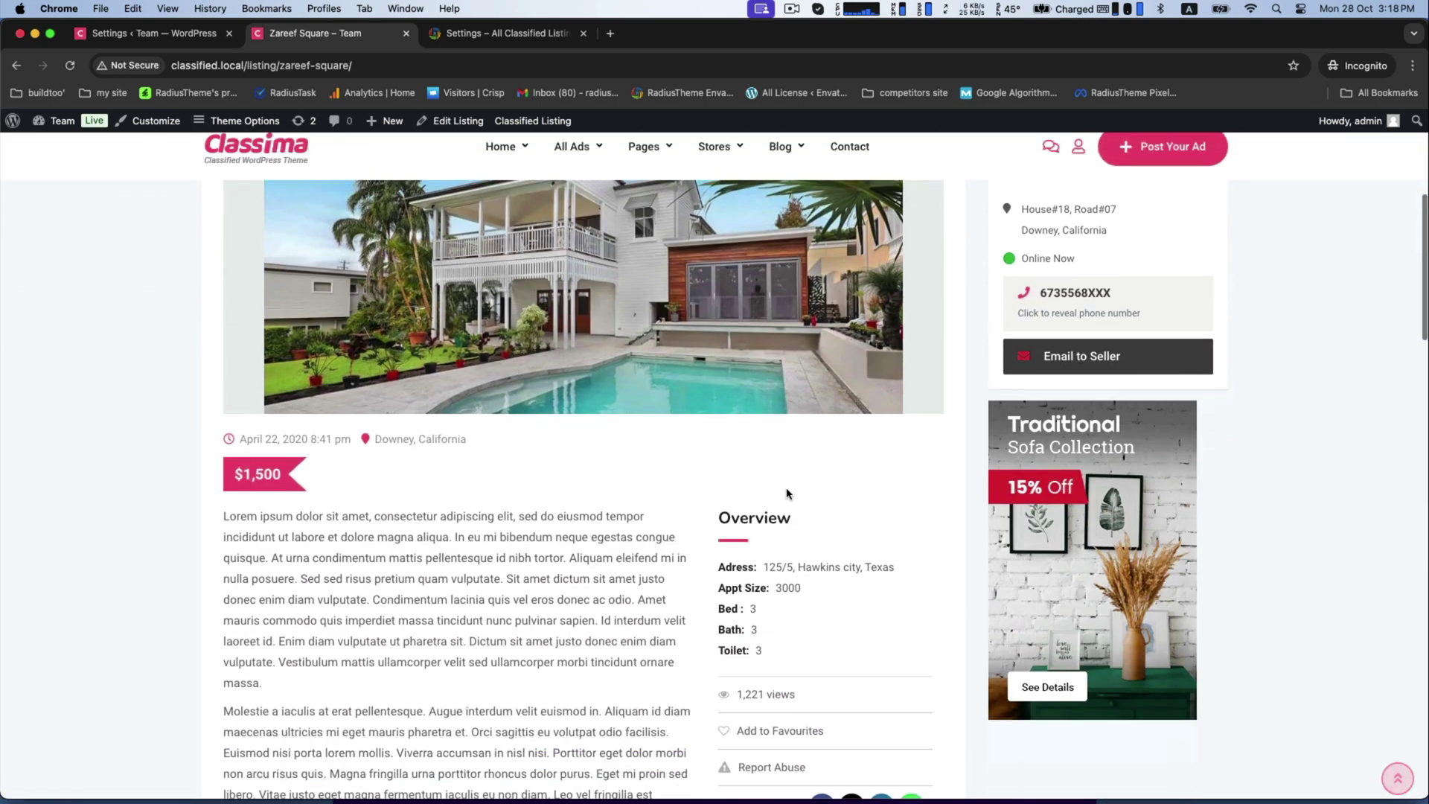
scroll(786, 493, up, 8)
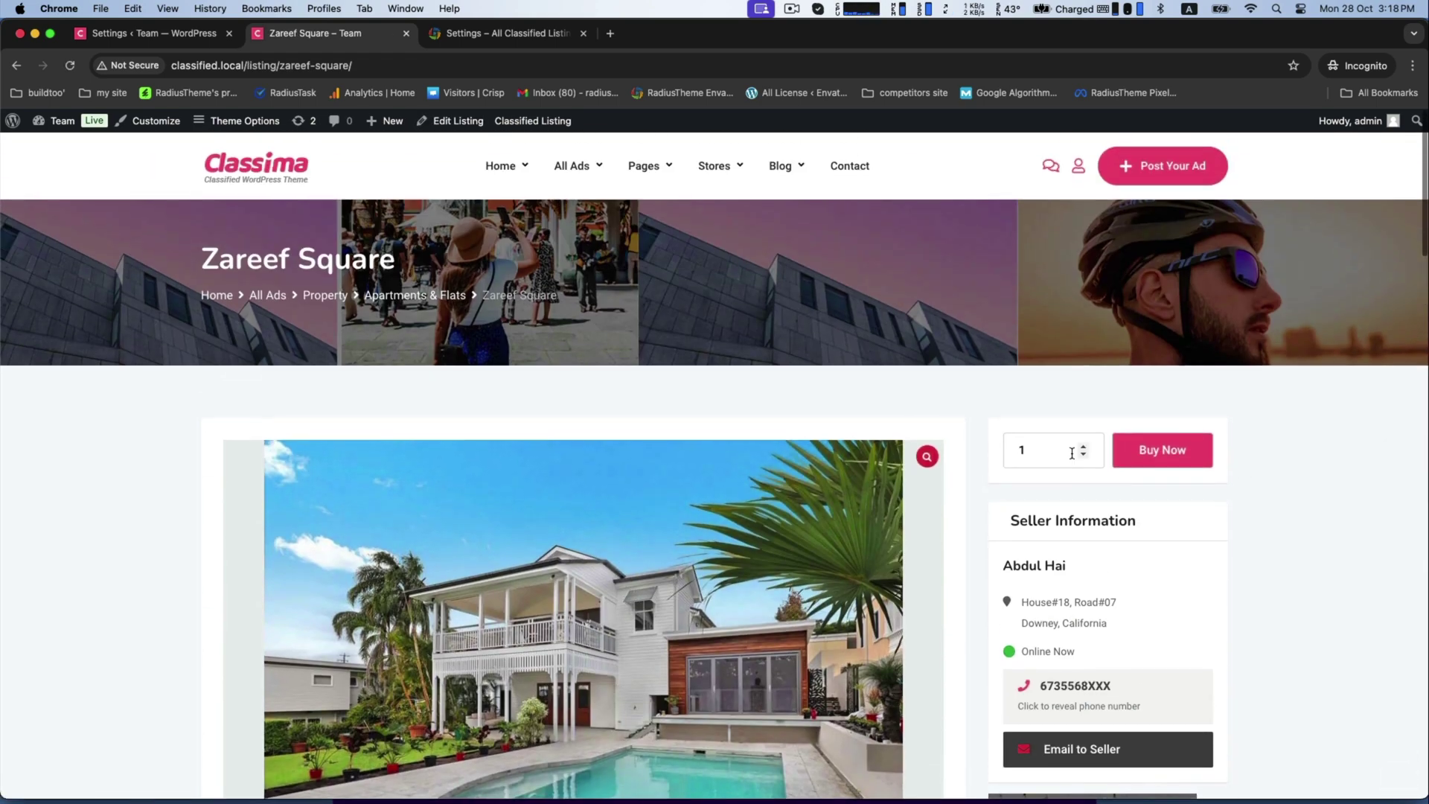
click(1166, 449)
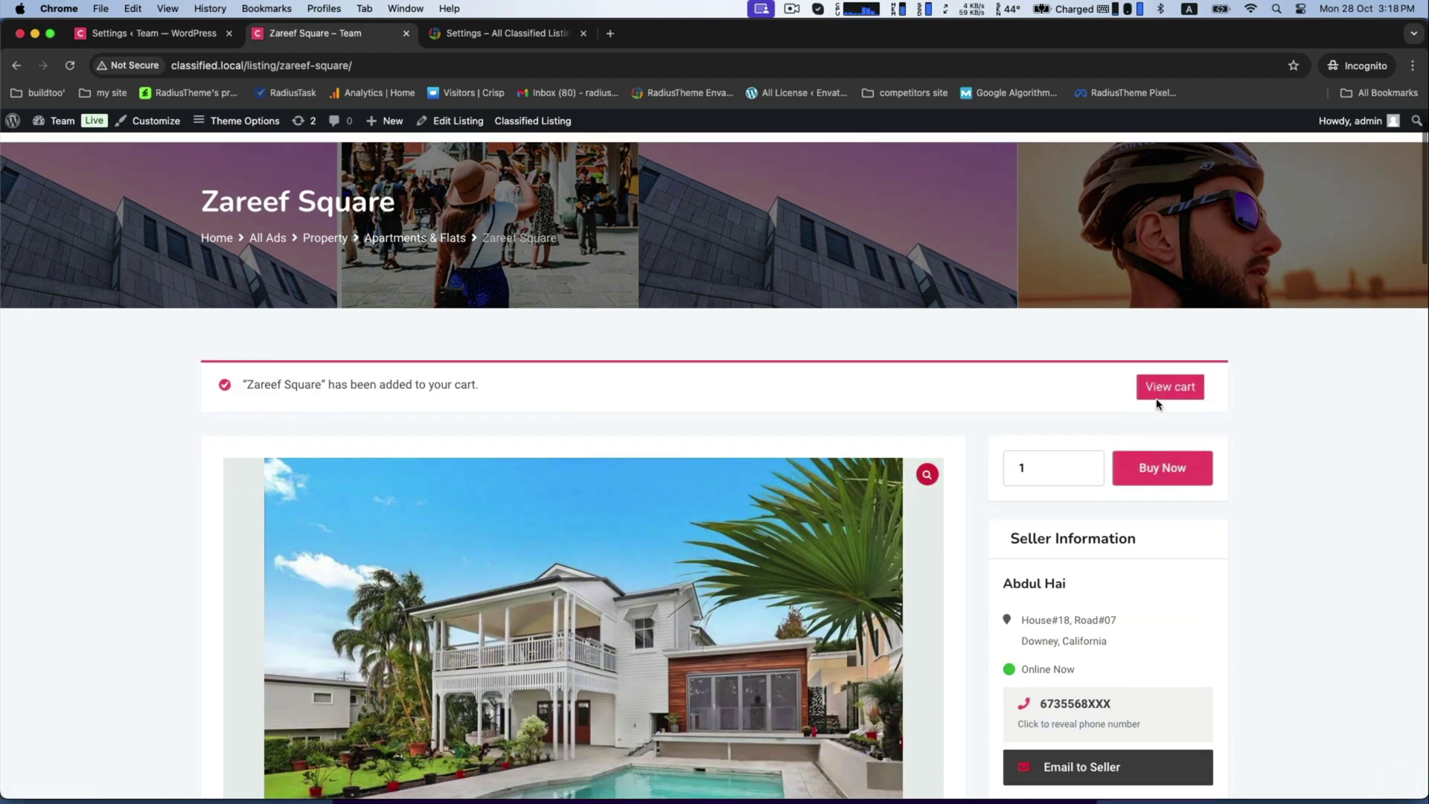
click(1161, 388)
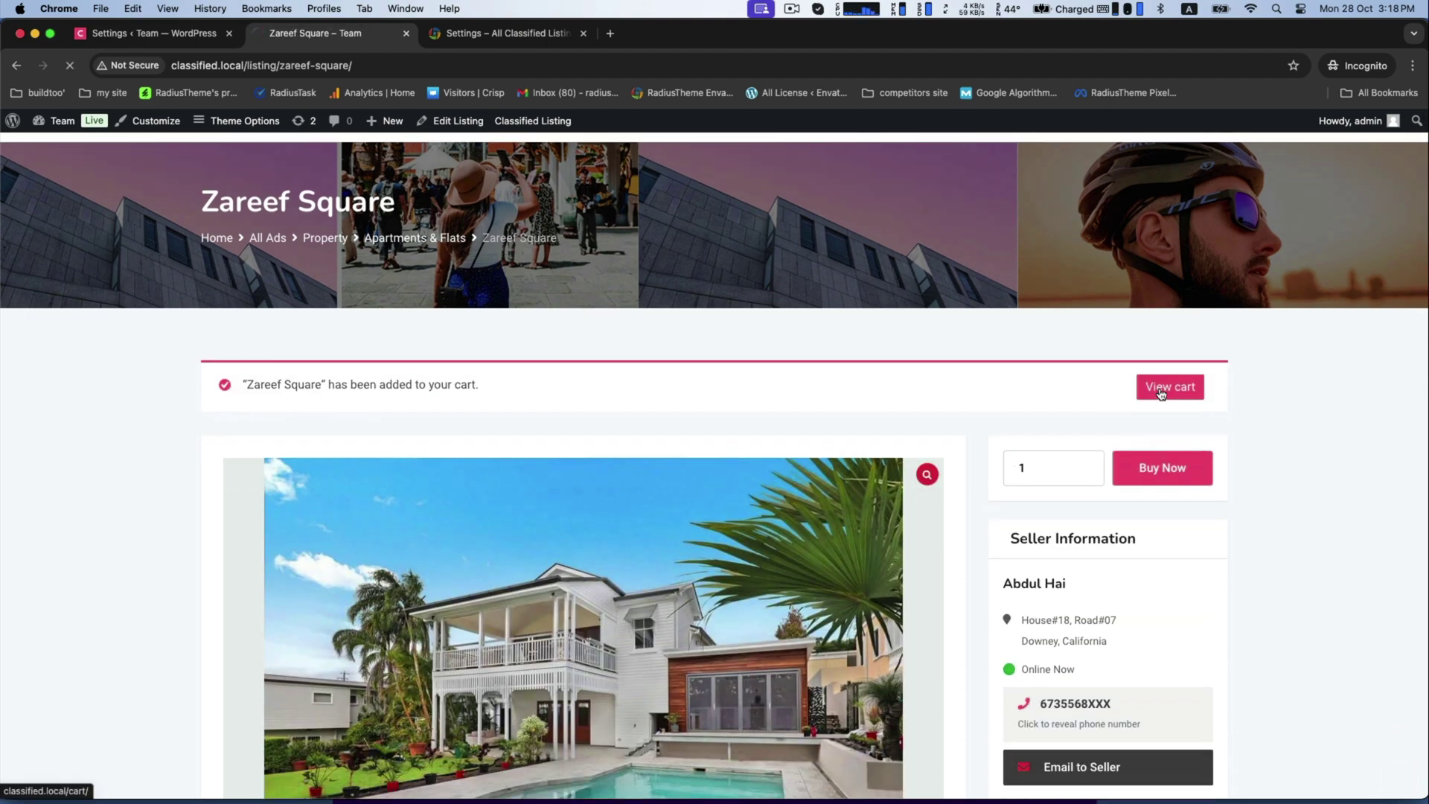
- Check out Zareef Square with cash on delivery and review the £1,500.00 order confirmation
scroll(1090, 465, down, 3)
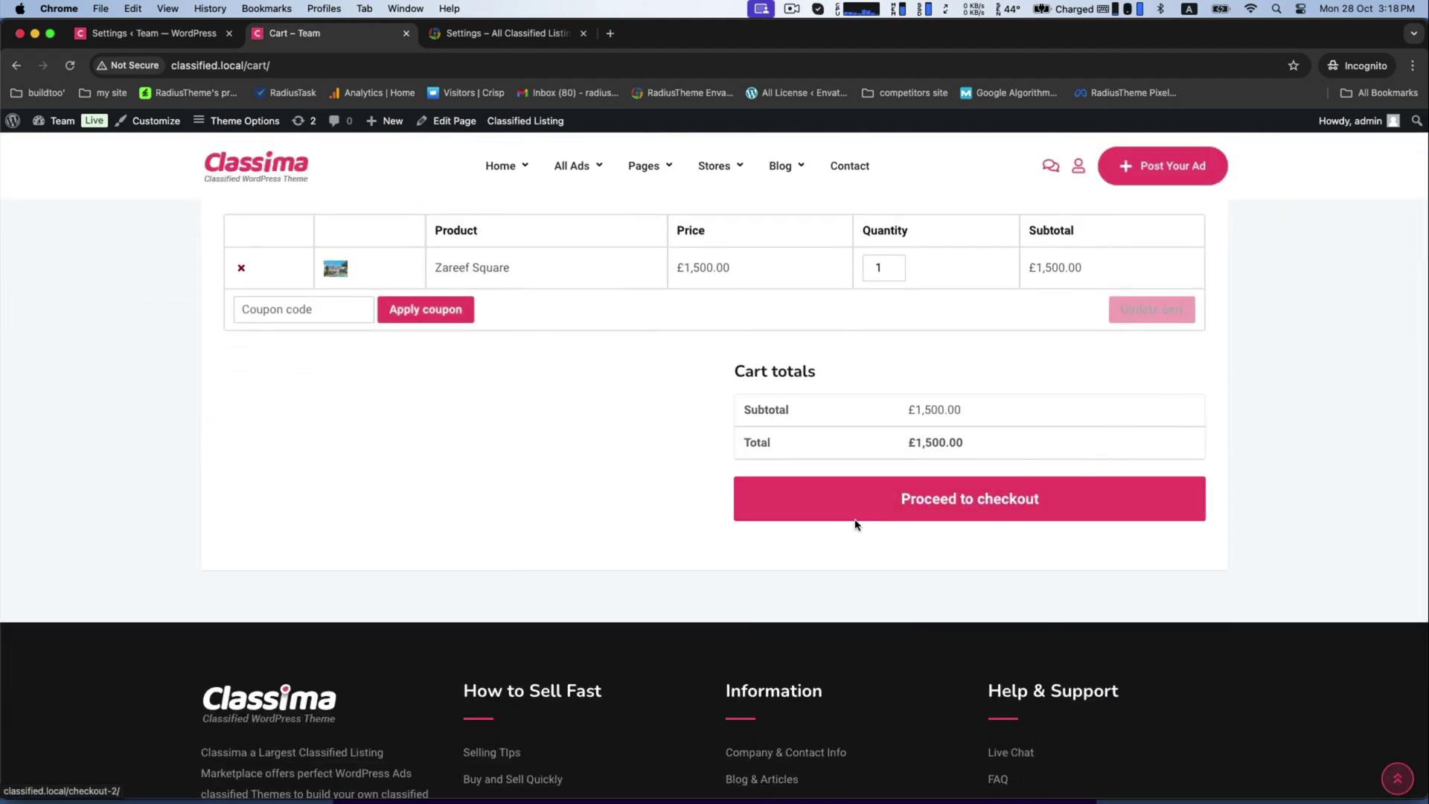
scroll(440, 590, down, 5)
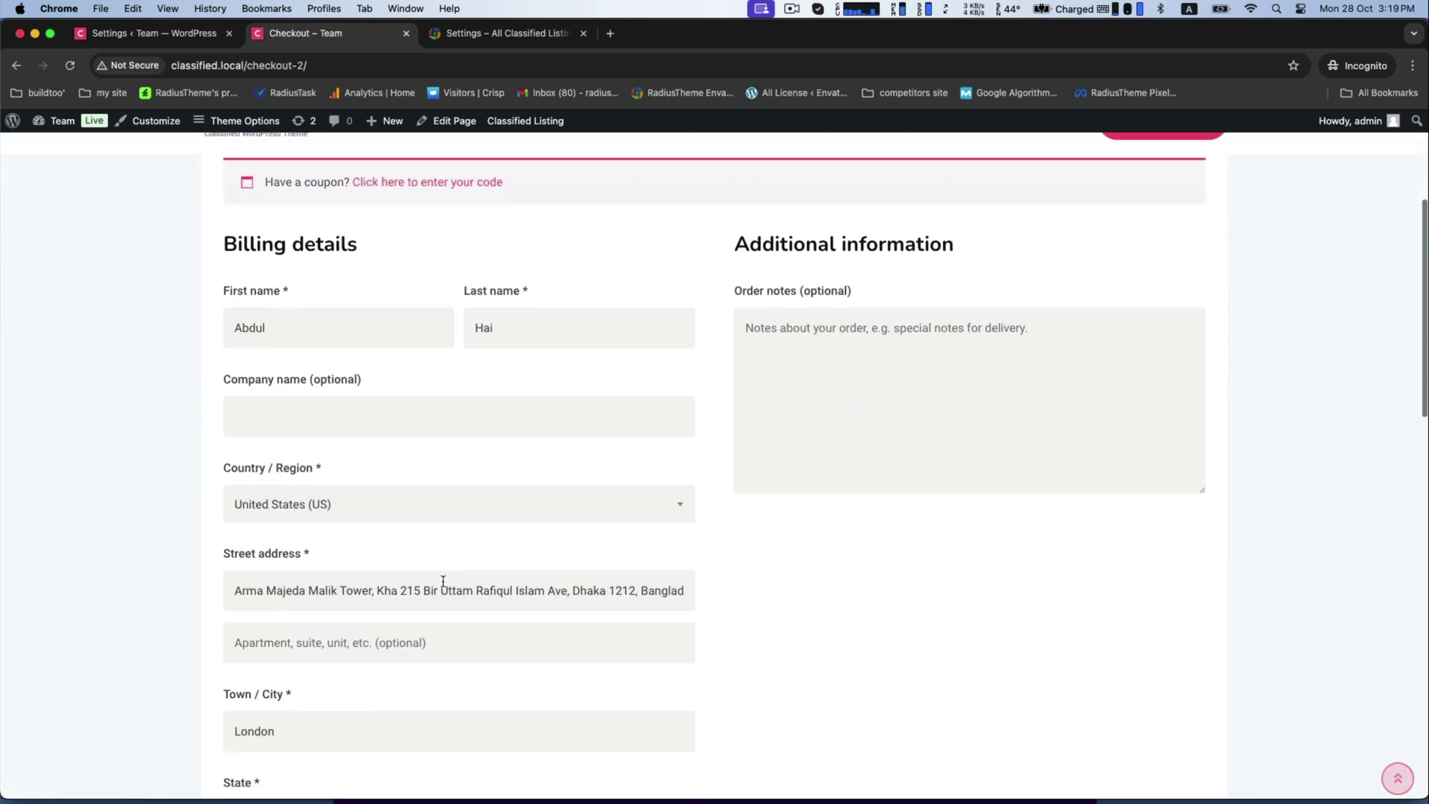
scroll(328, 511, down, 10)
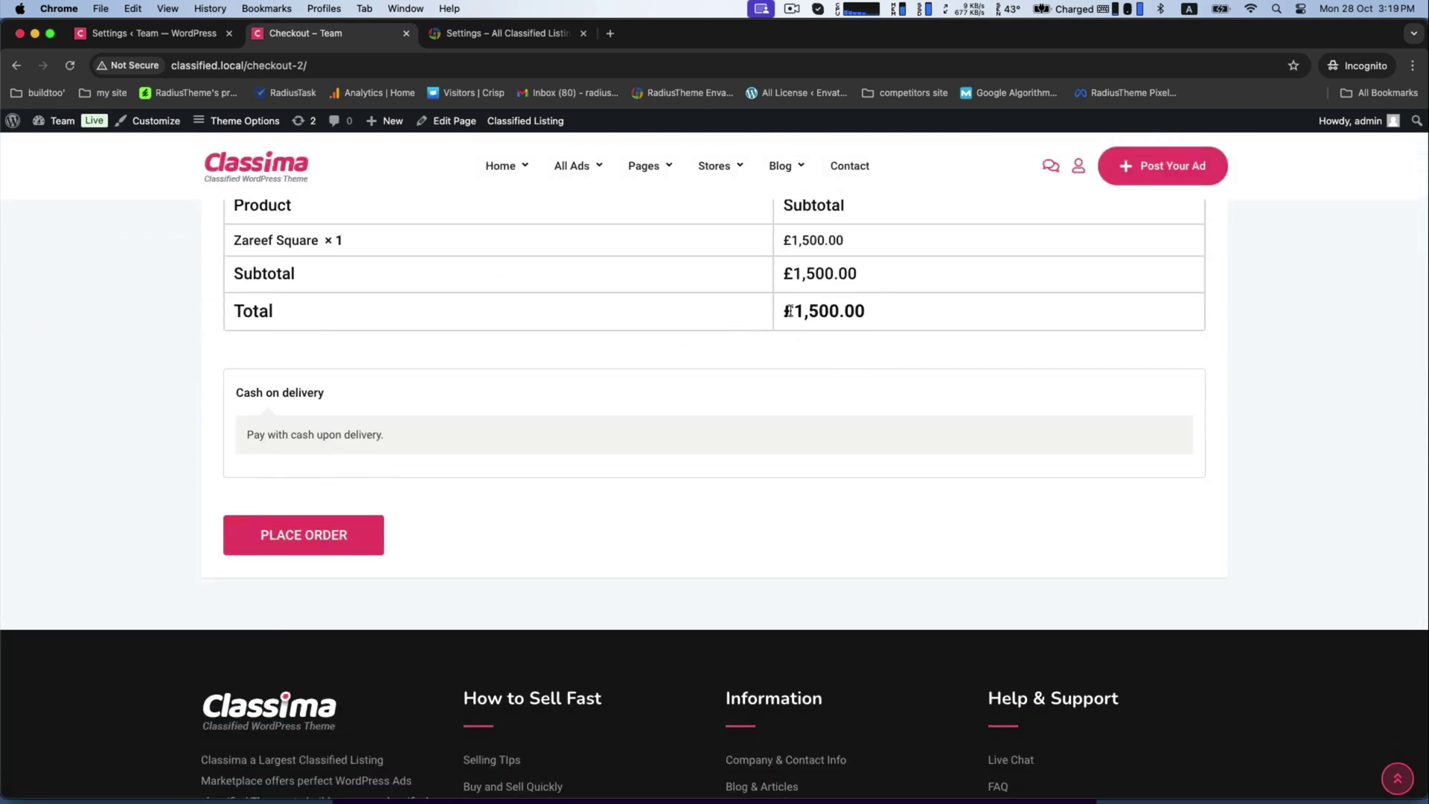
drag(788, 311, 809, 347)
click(349, 538)
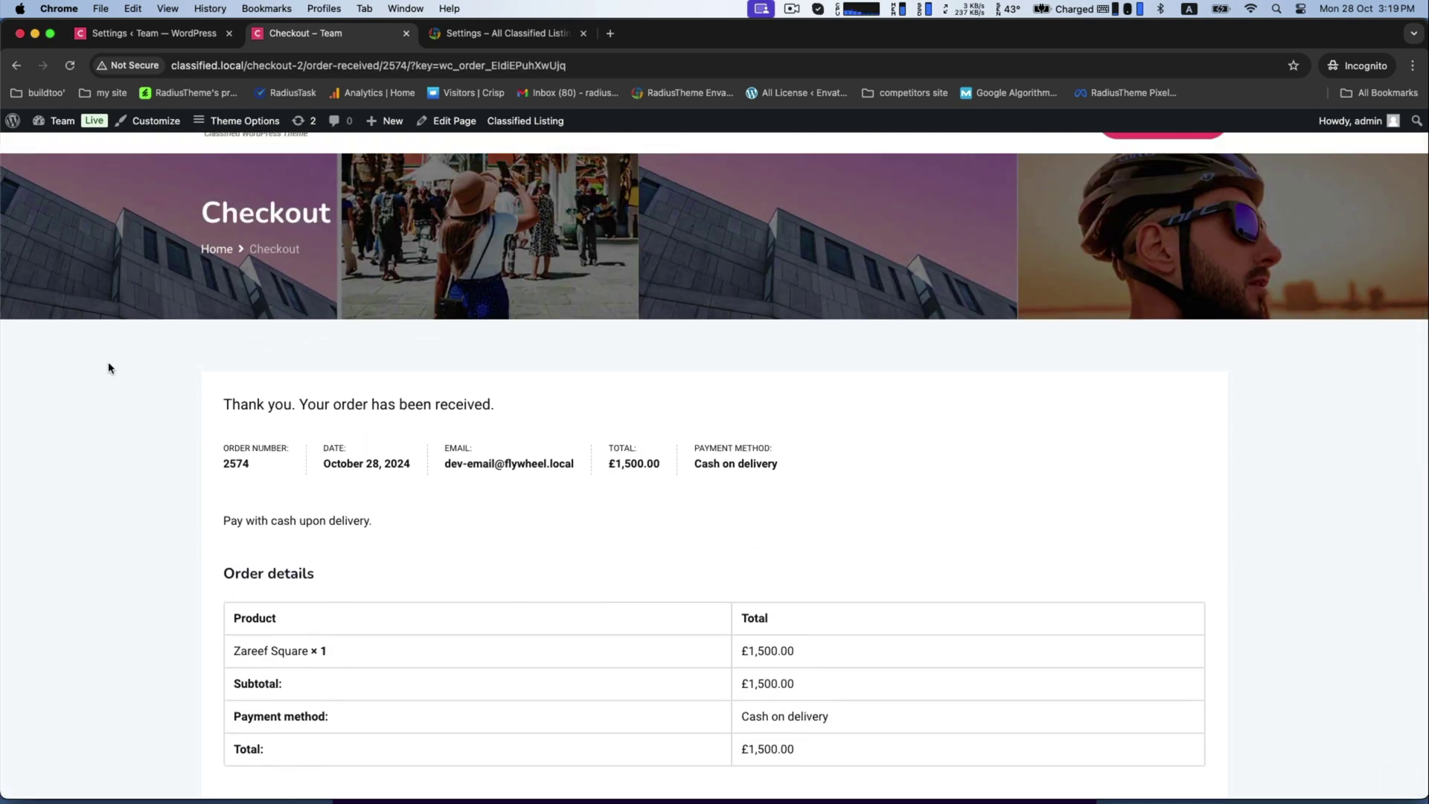
drag(223, 403, 664, 406)
scroll(638, 500, down, 5)
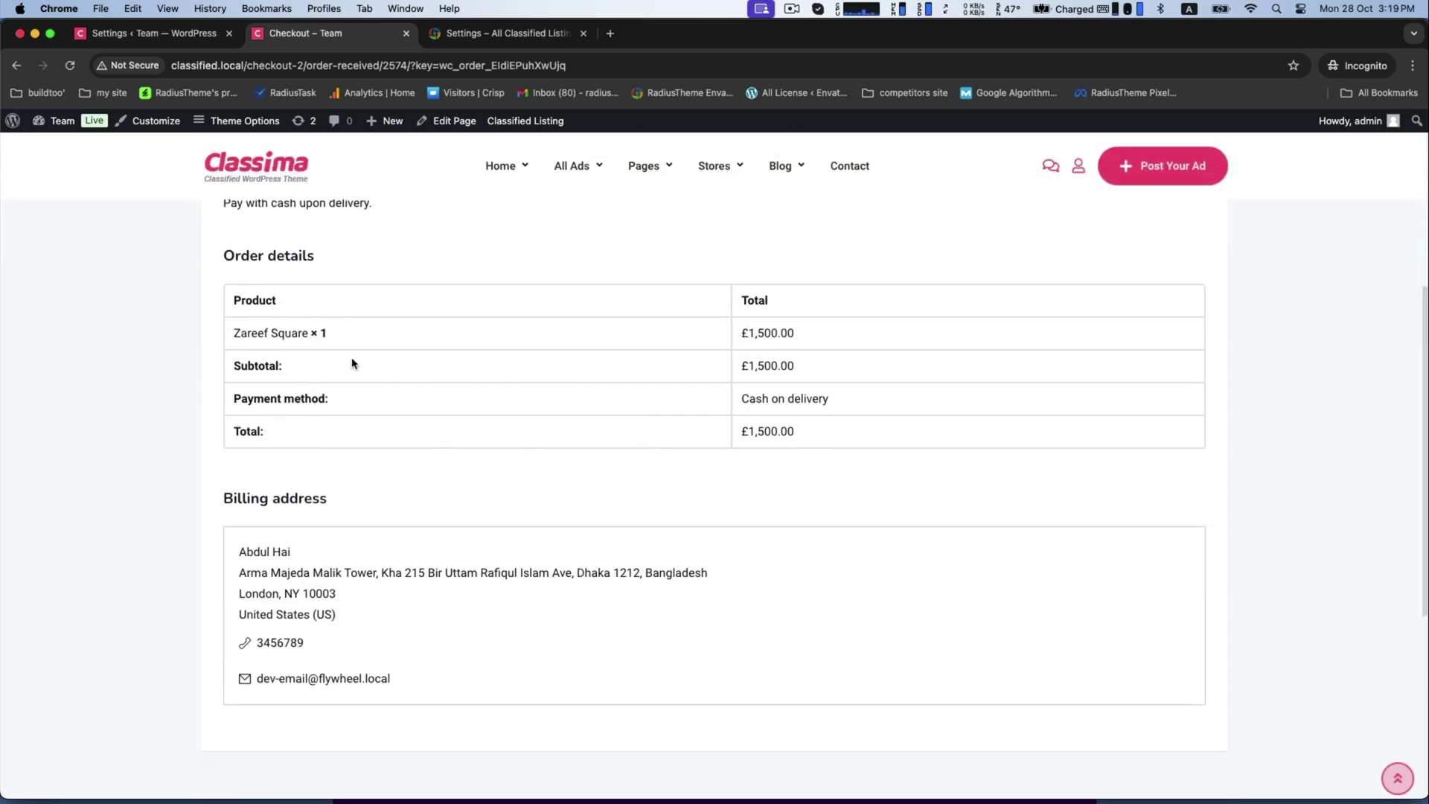
- Read the Marketplace addon docs and its Requirements page listing Classified Listing and WooCommerce
scroll(439, 609, up, 10)
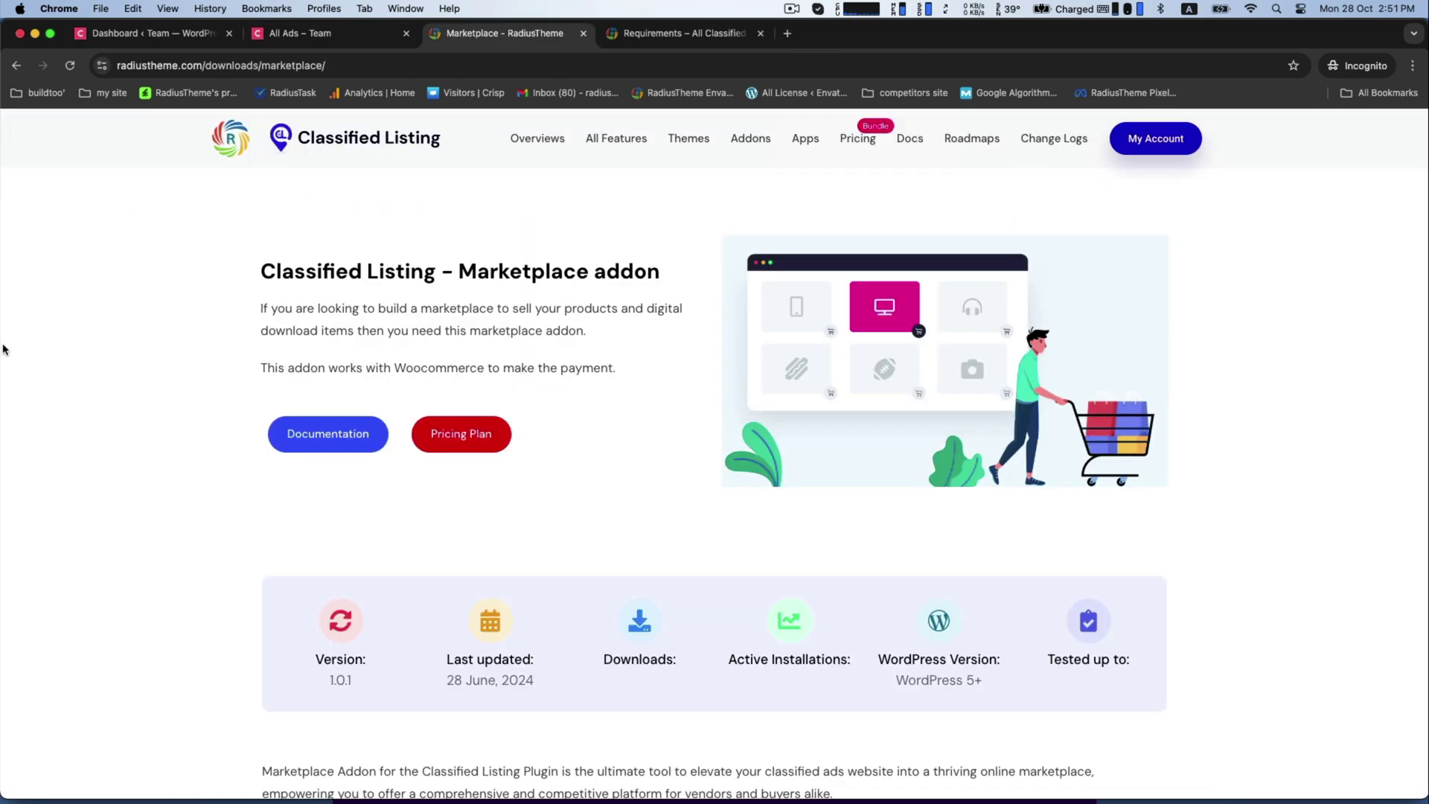
drag(259, 273, 708, 276)
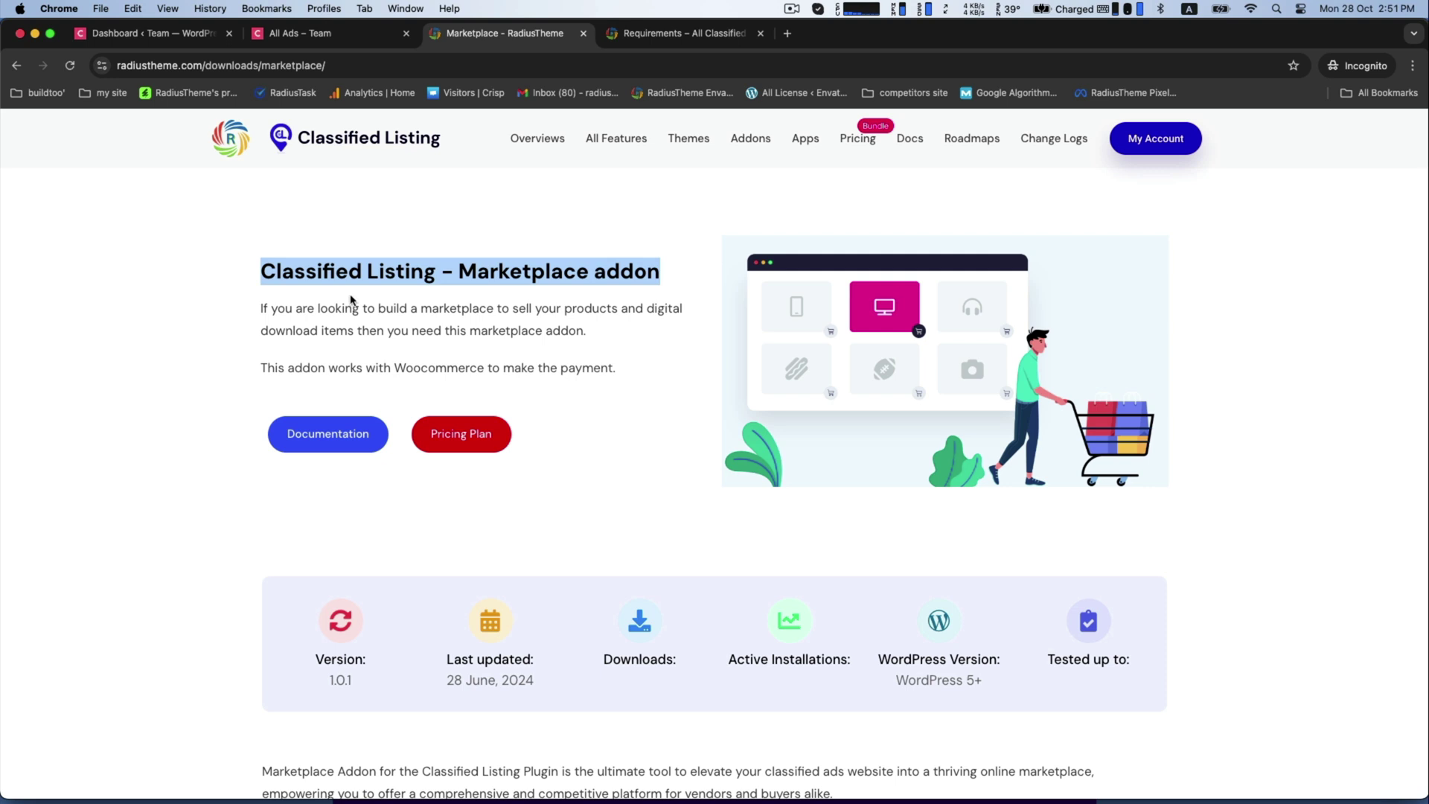
key(ctrl+Tab)
drag(475, 375, 542, 402)
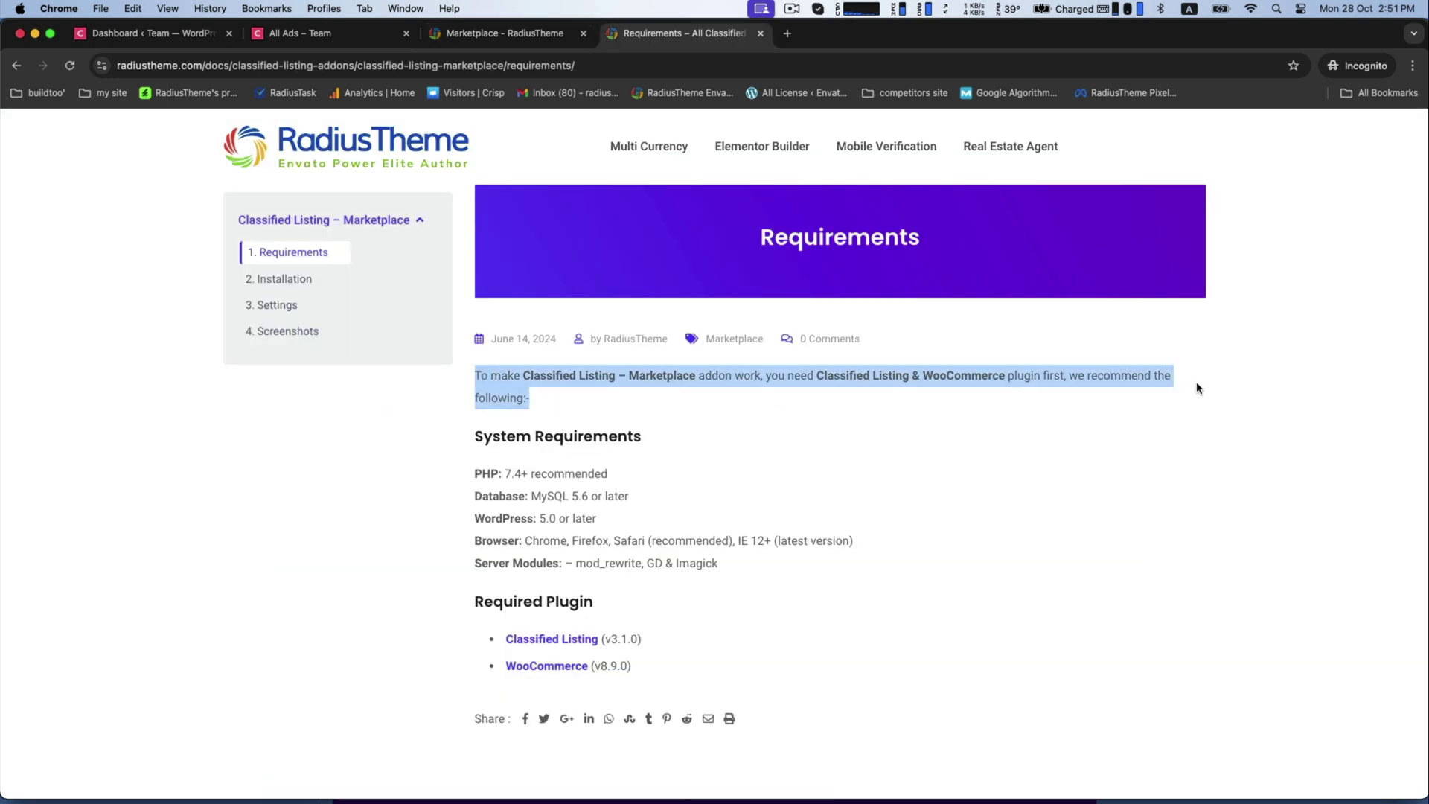
click(513, 467)
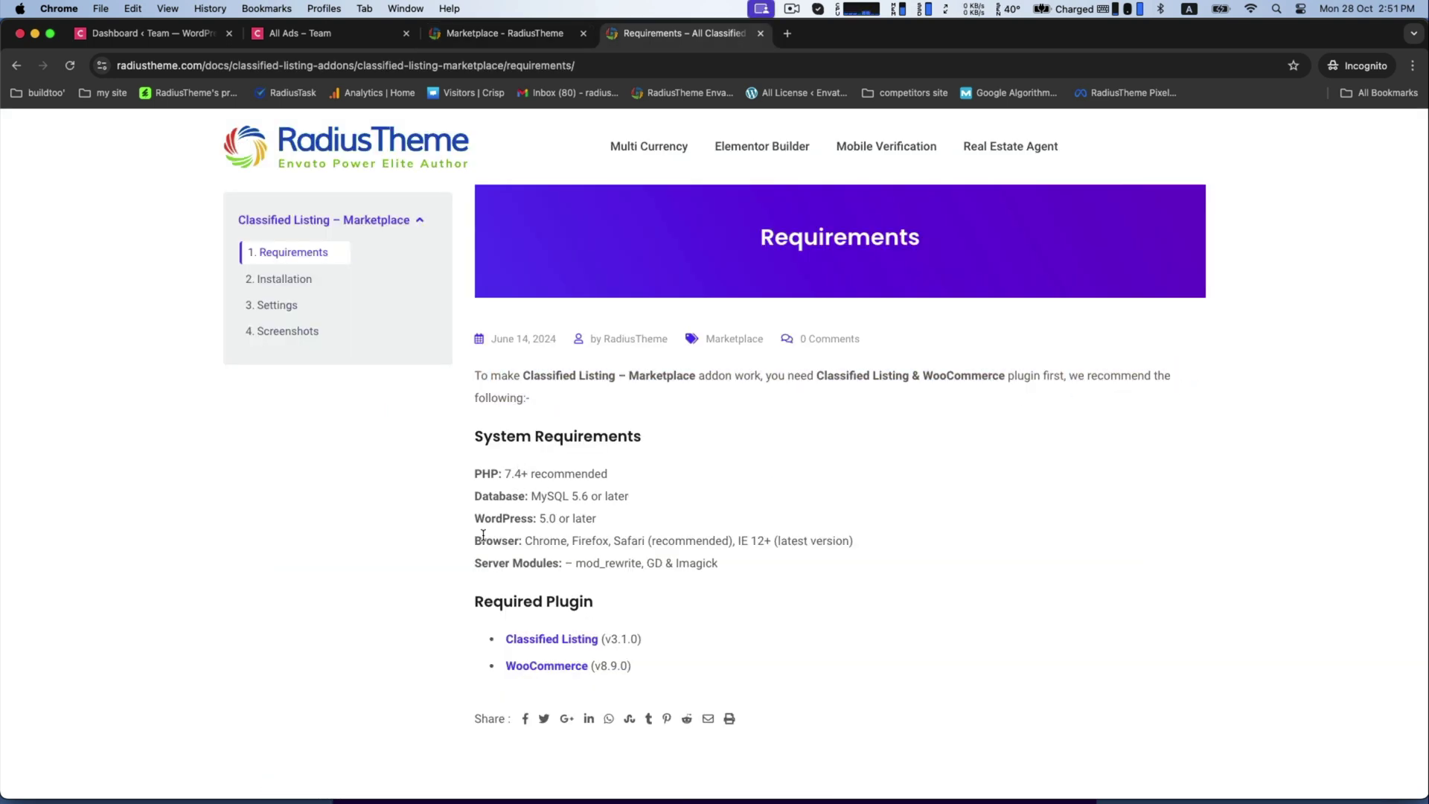
scroll(483, 535, down, 2)
drag(474, 544, 763, 547)
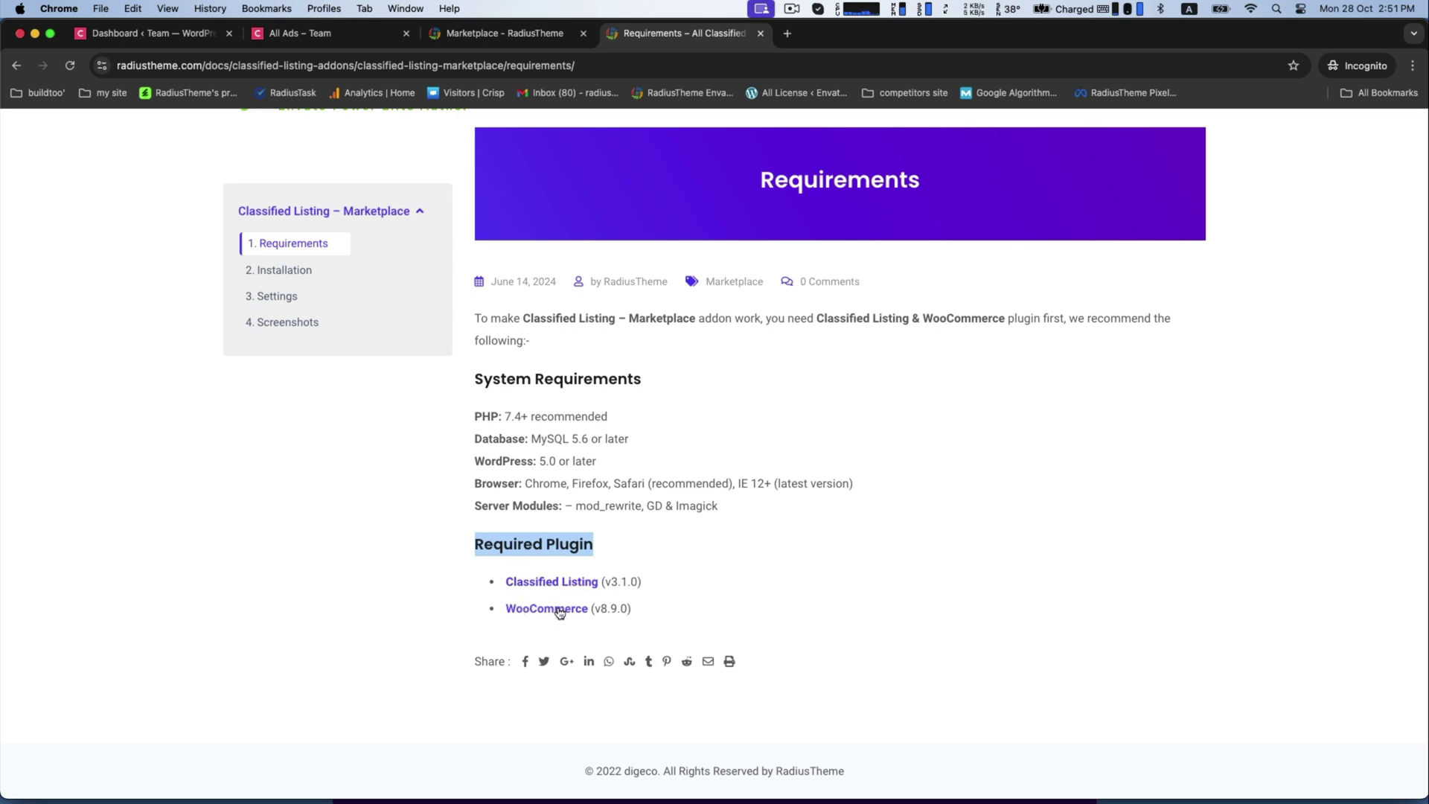
scroll(976, 428, up, 2)
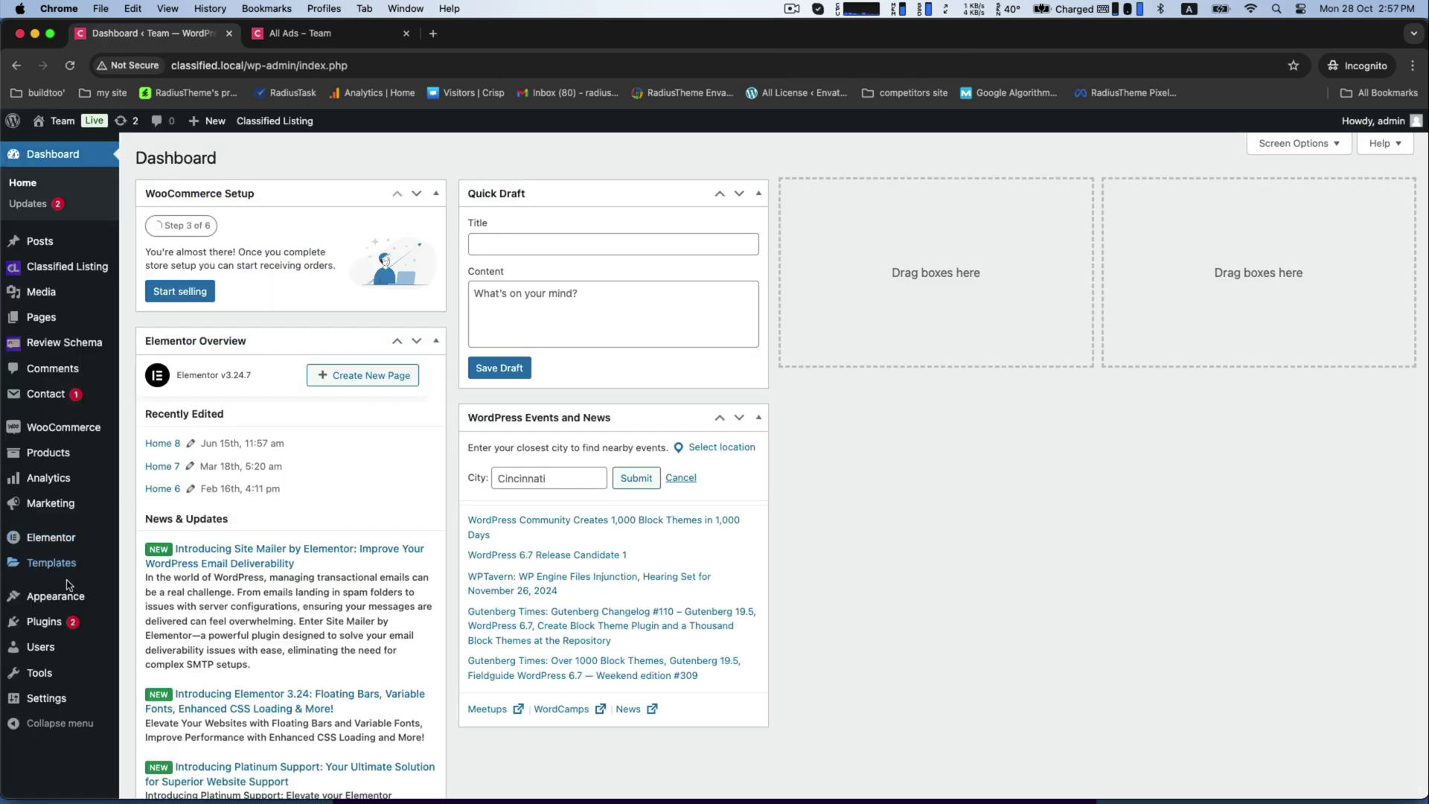
- Upload and install rtcl-marketplace-v1.0.1.zip as a new plugin
mouse_move(52, 621)
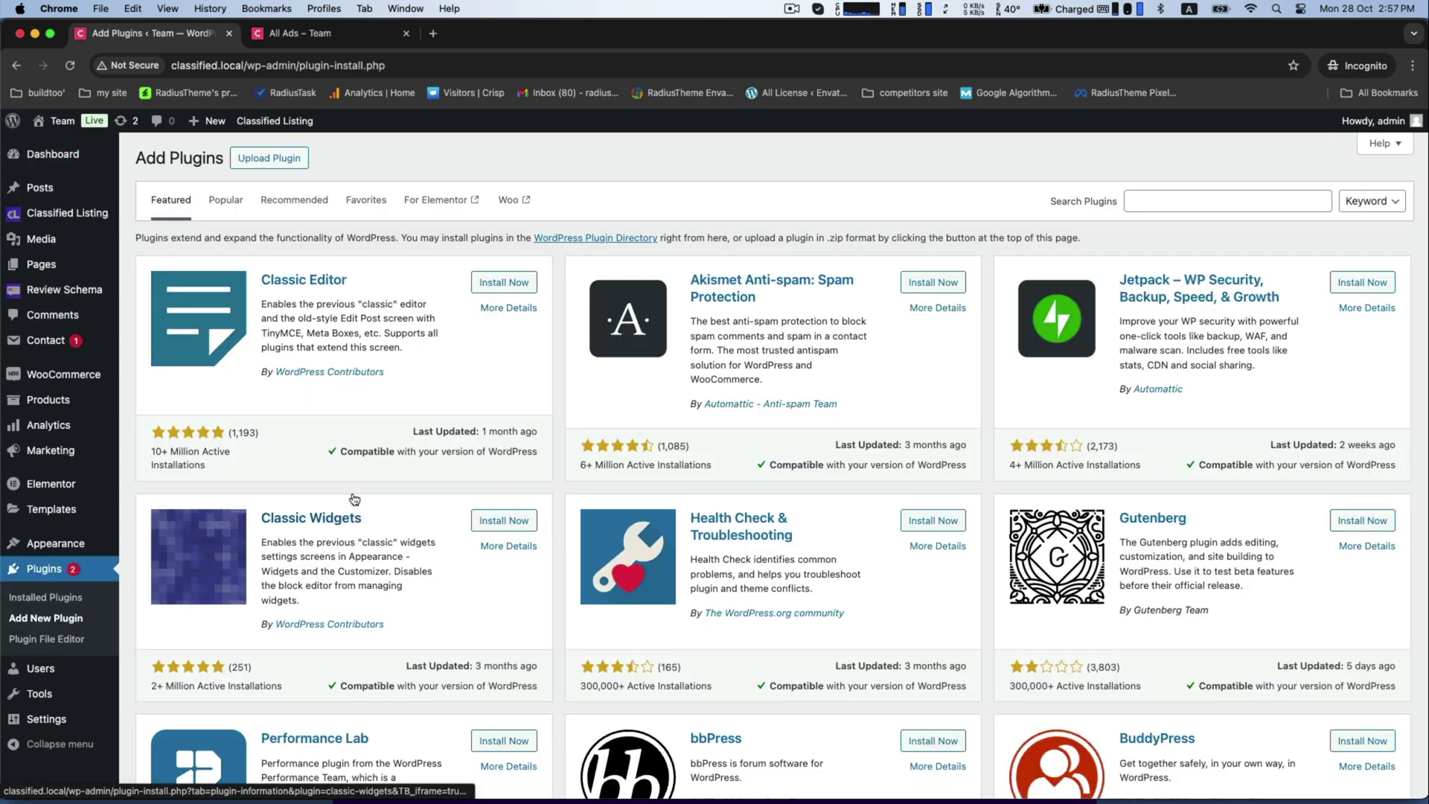
click(269, 157)
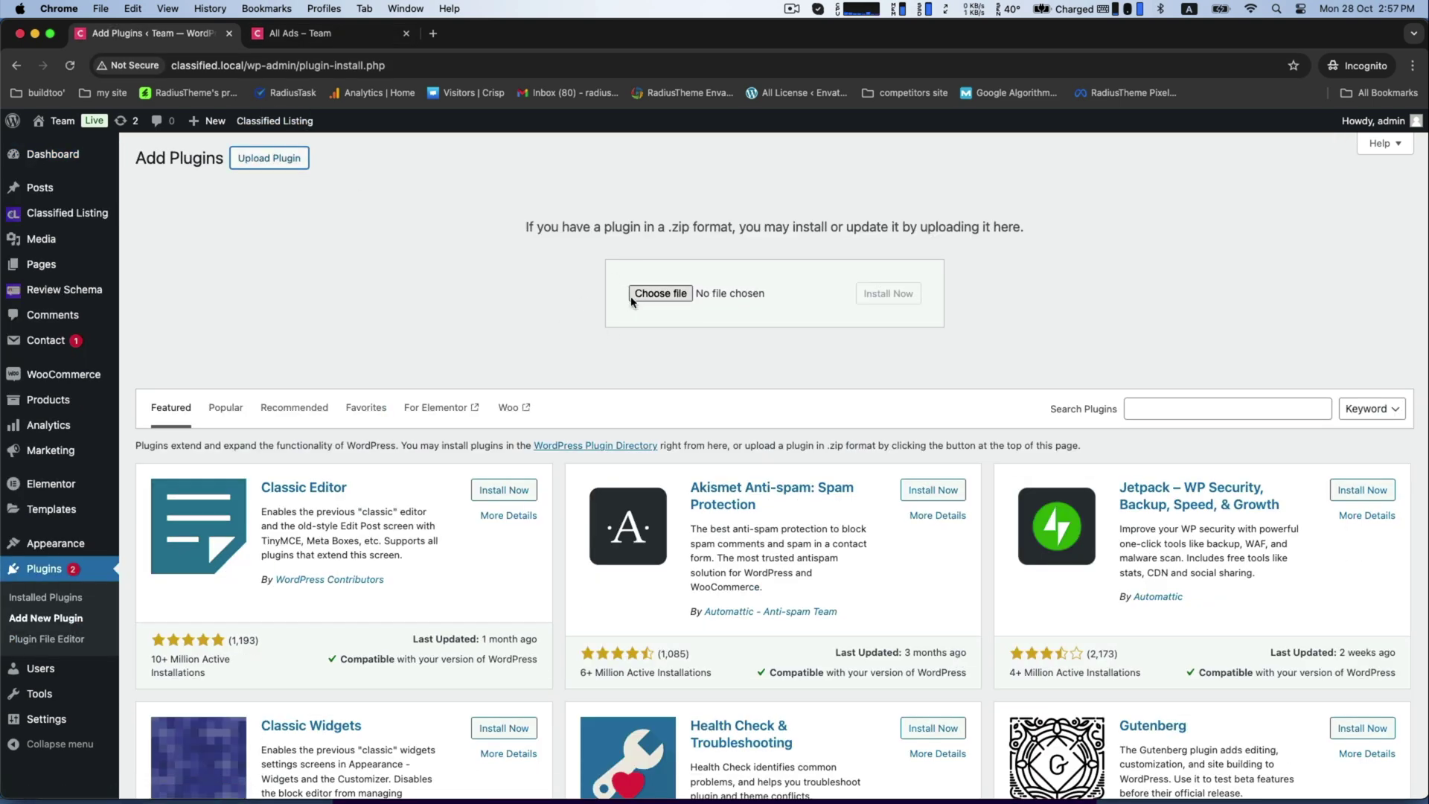
click(658, 297)
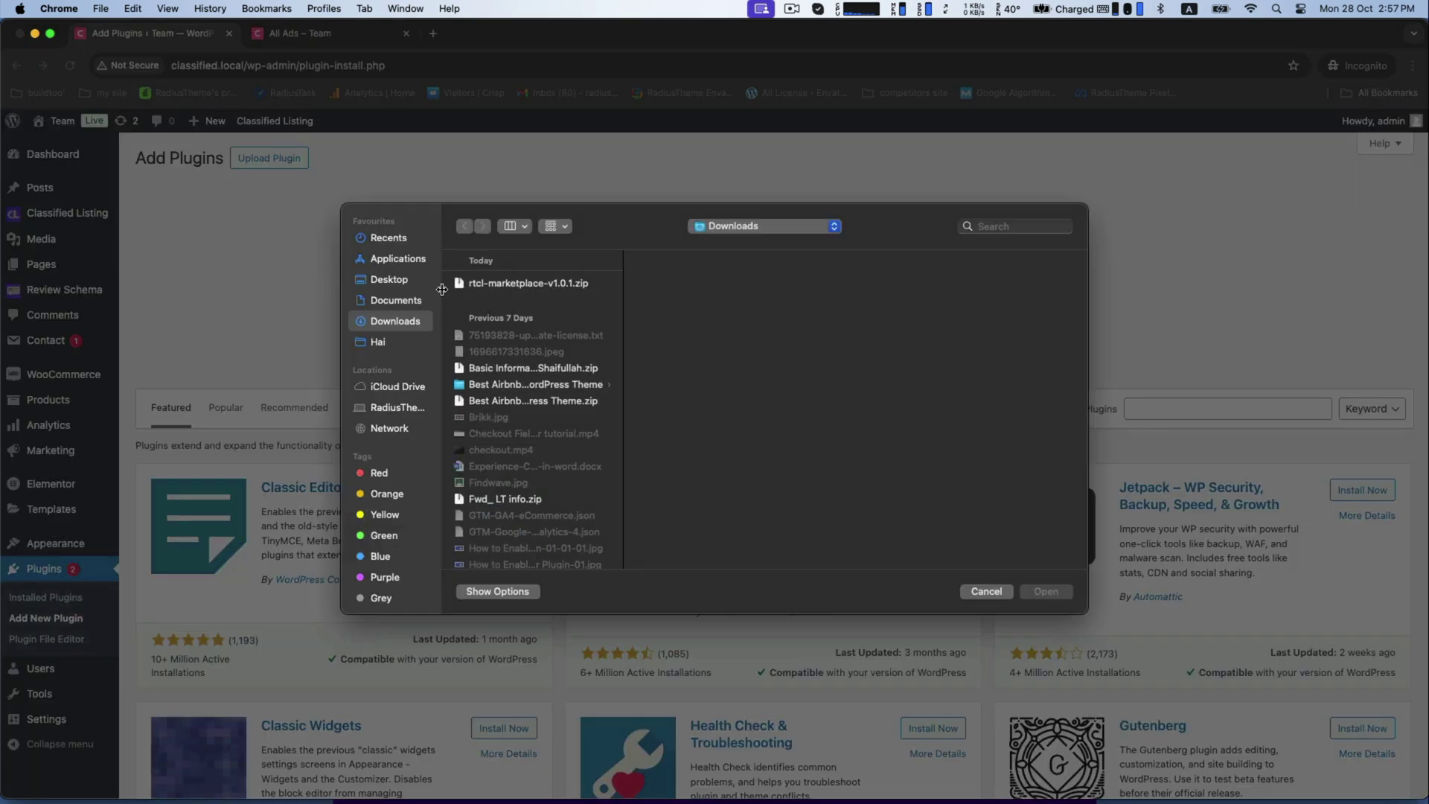
click(463, 285)
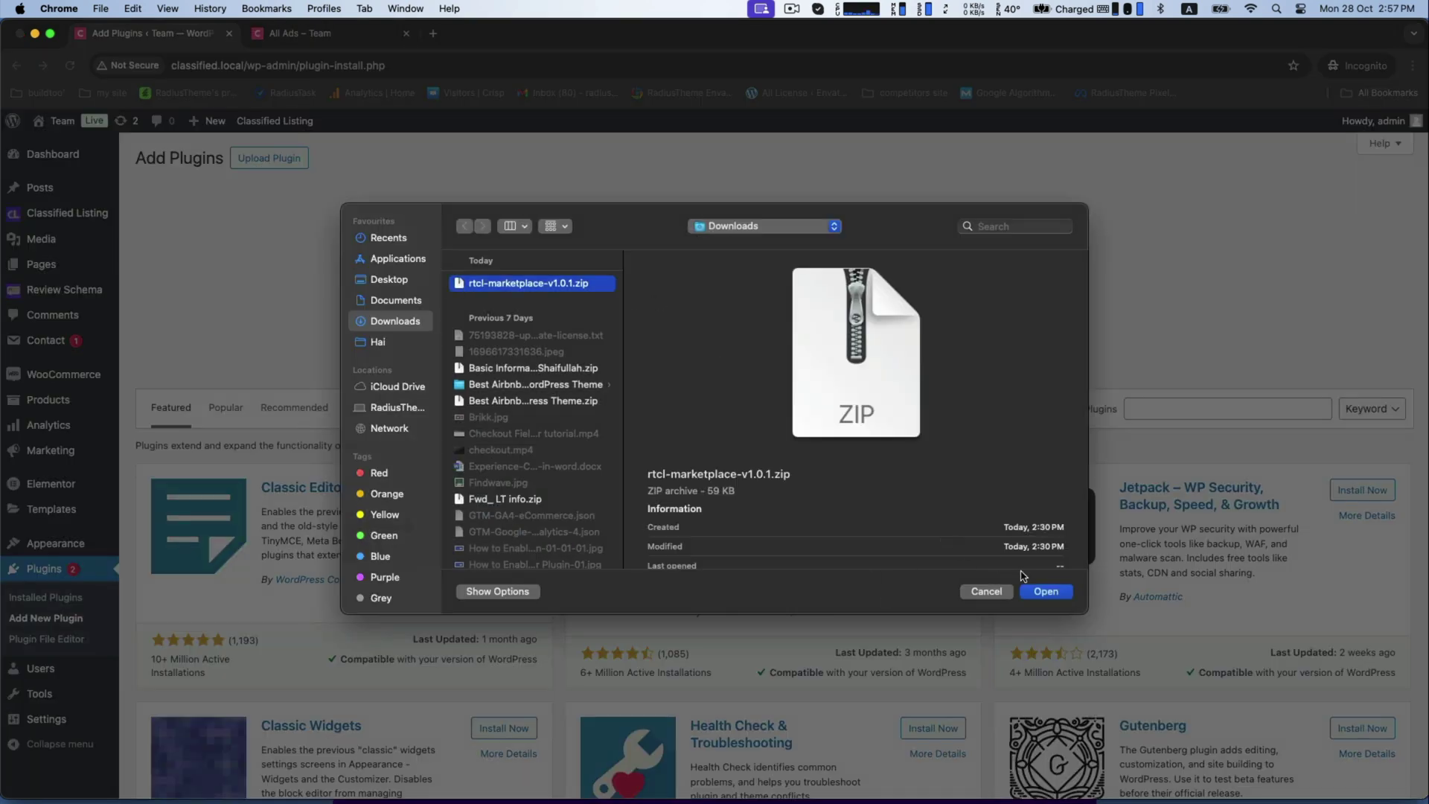
click(1044, 592)
click(886, 295)
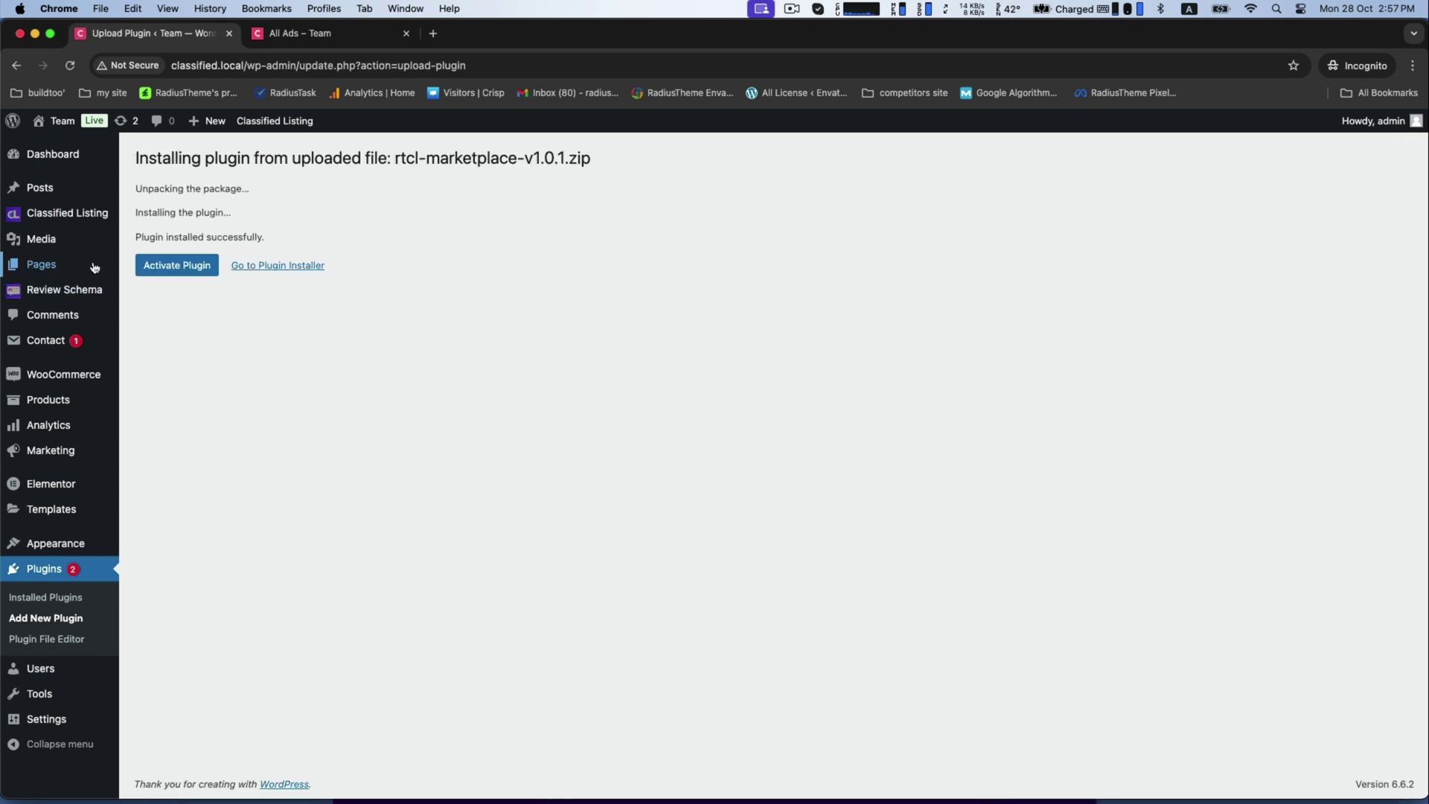
- Activate the newly installed Classified Listing – Marketplace plugin
click(176, 268)
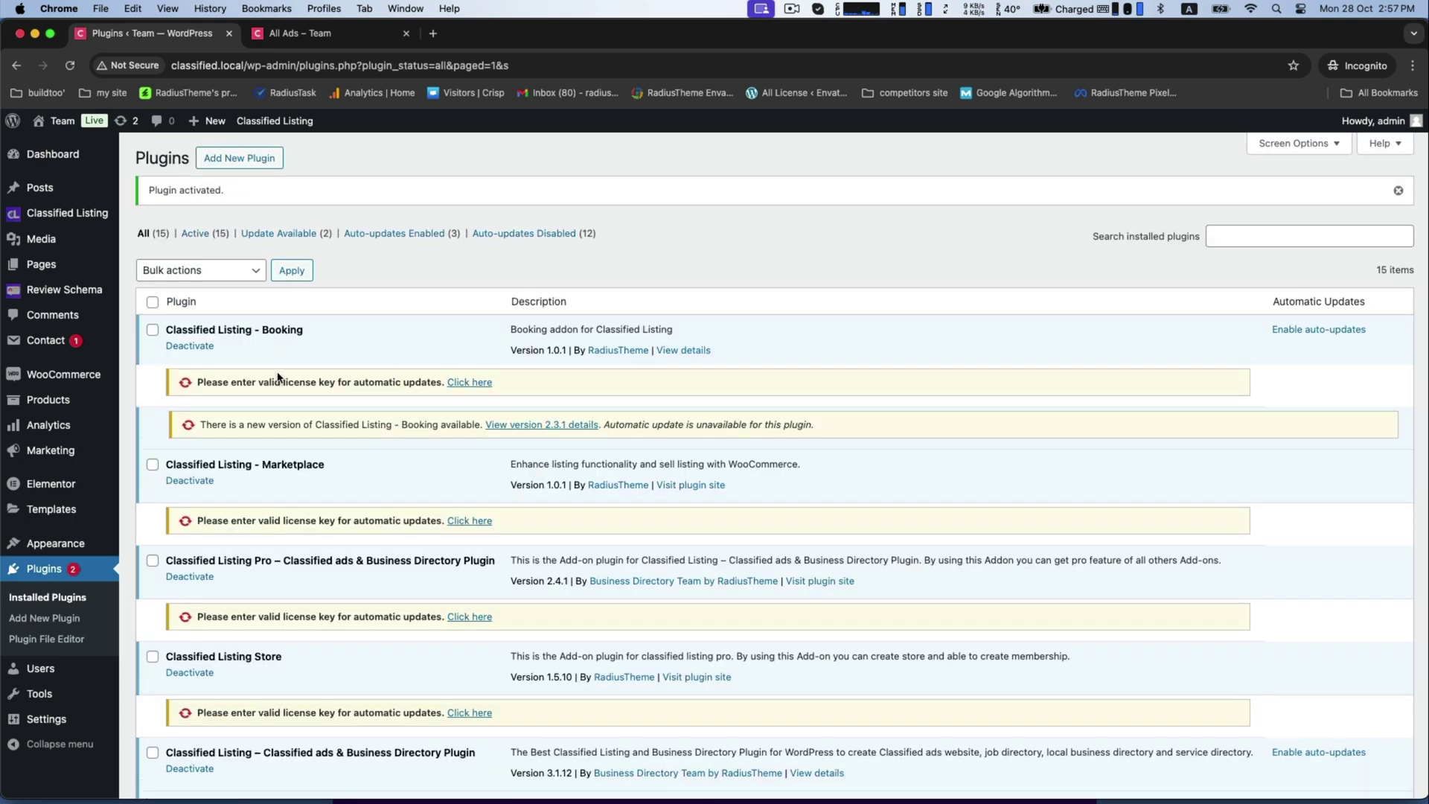
scroll(278, 377, down, 7)
scroll(277, 378, up, 7)
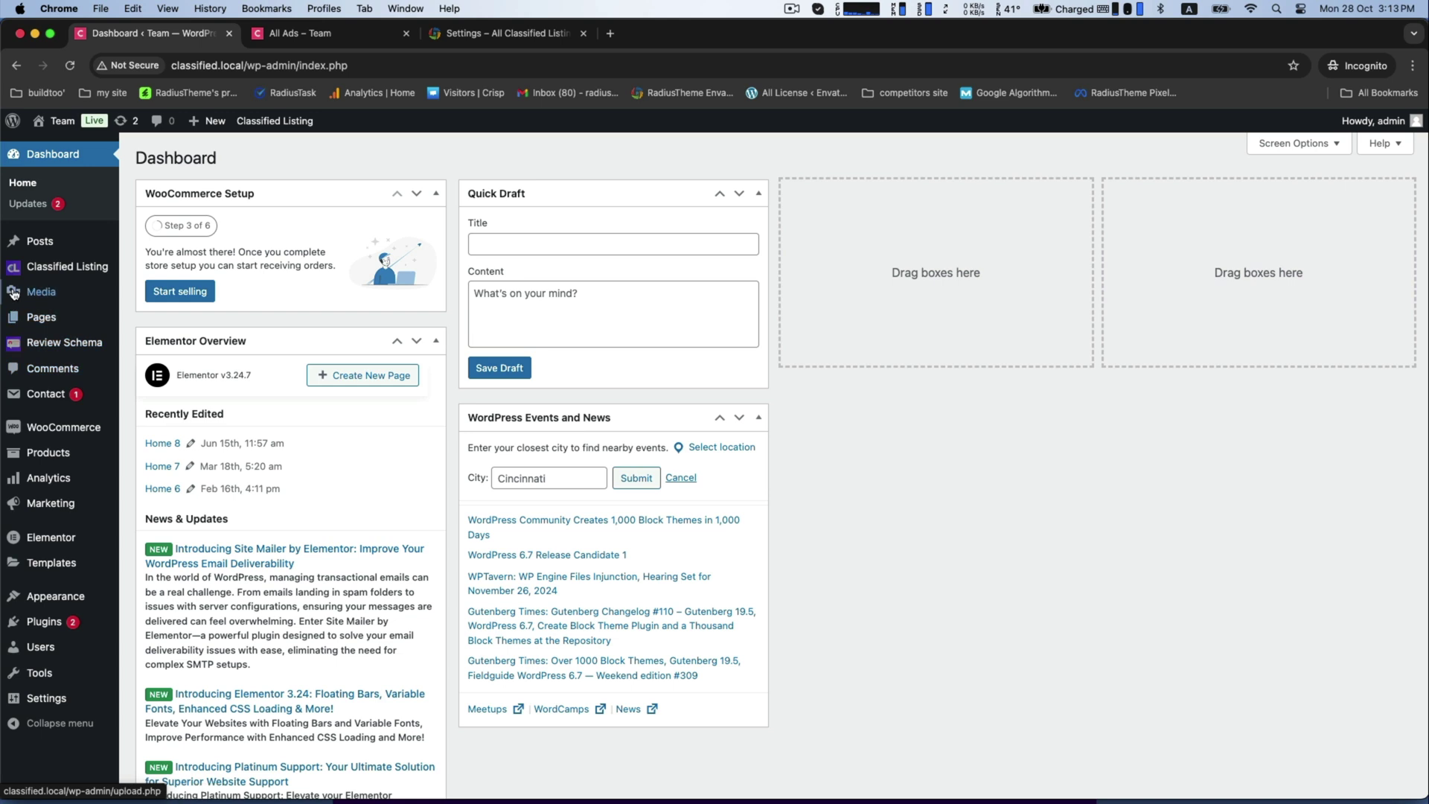
mouse_move(67, 266)
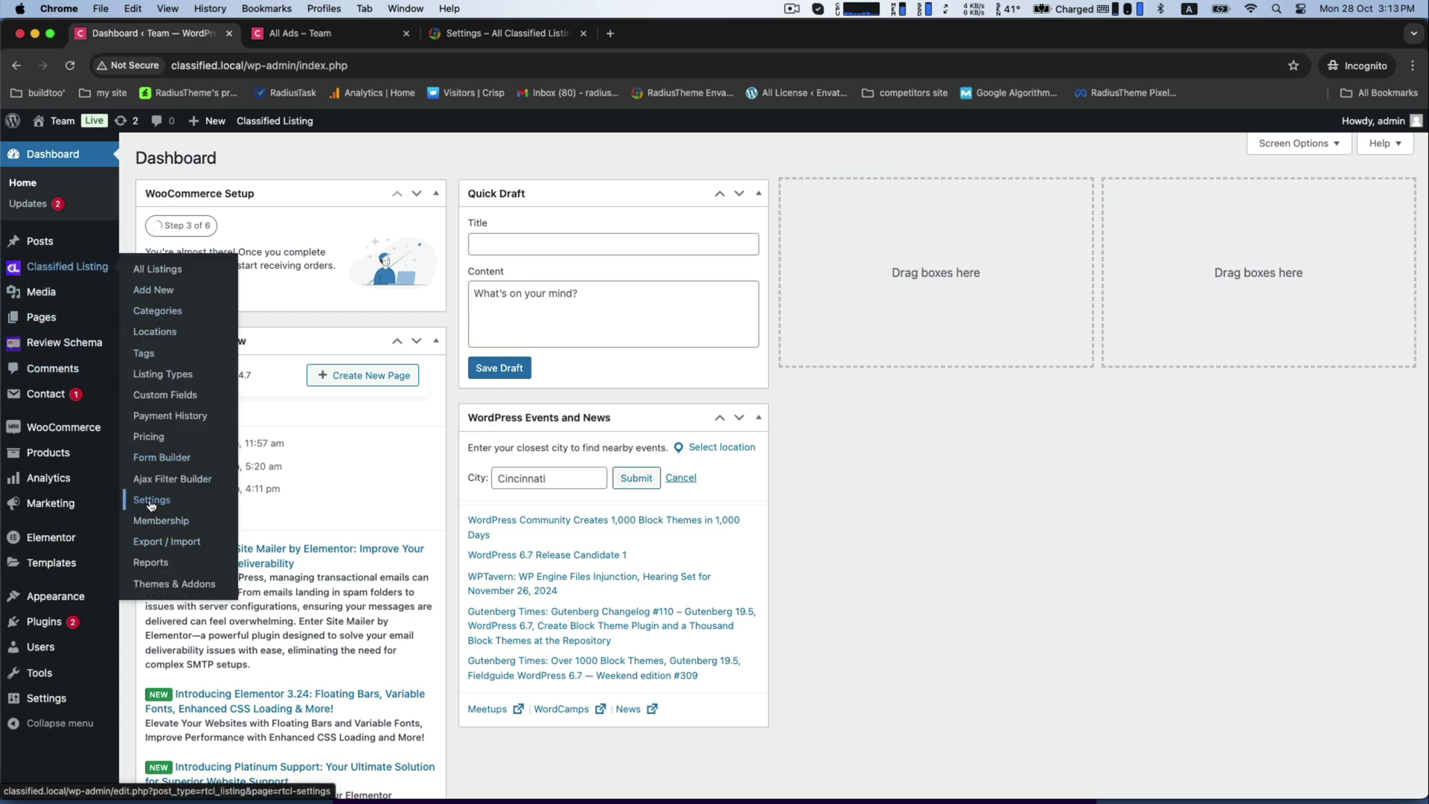
- Turn on the Marketplace option in the Classified Listing settings
click(151, 500)
scroll(167, 414, down, 3)
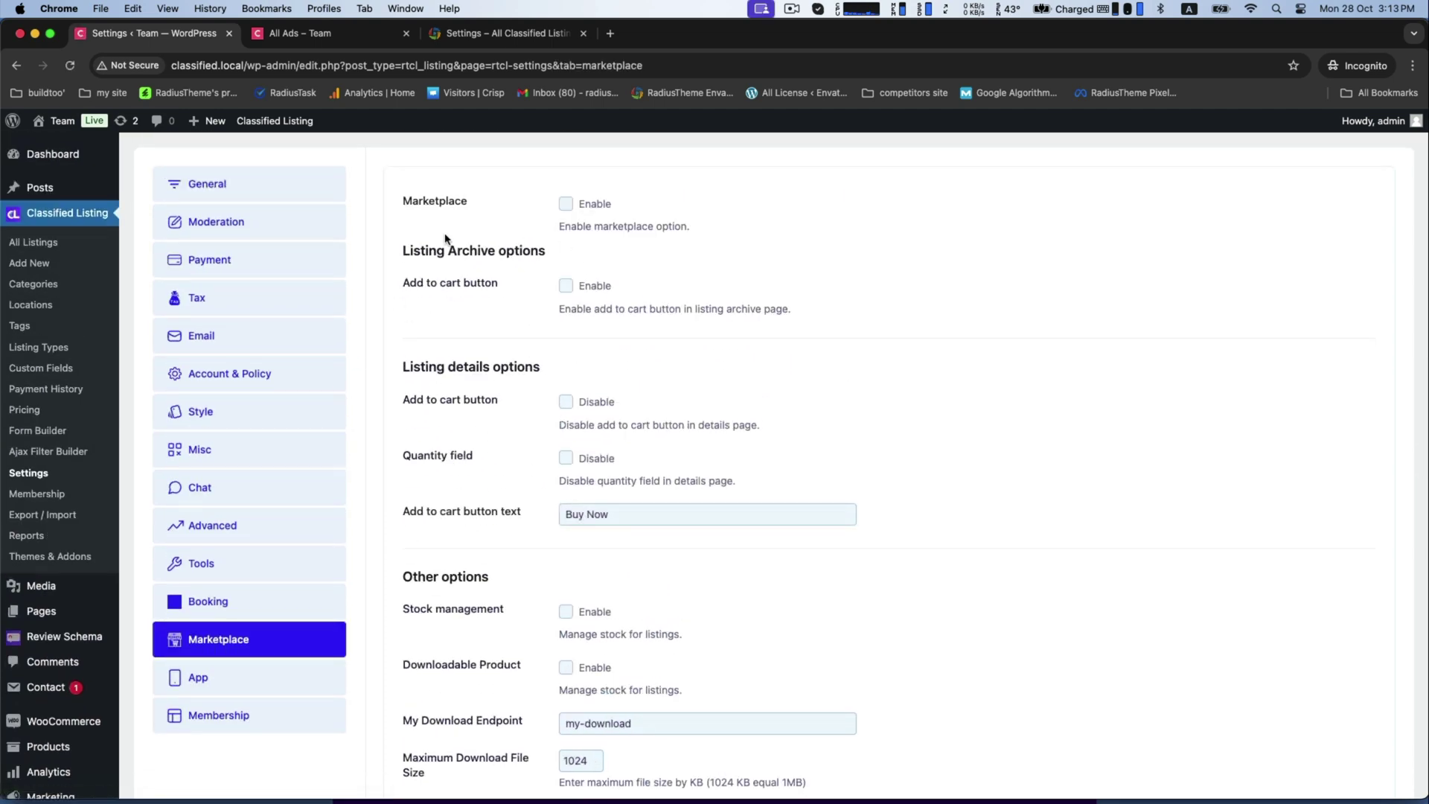
drag(401, 205, 533, 208)
click(565, 204)
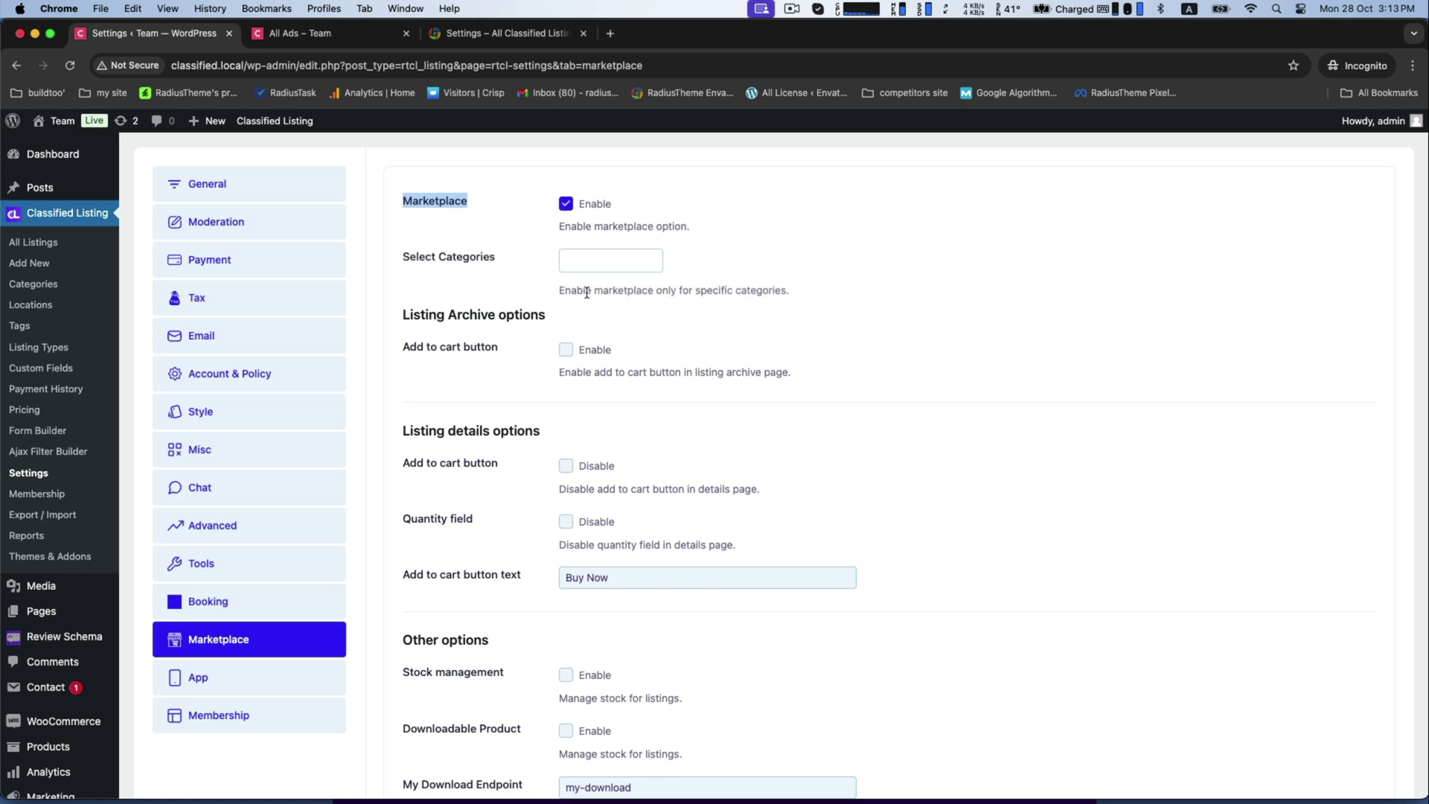
click(628, 292)
drag(547, 292, 799, 297)
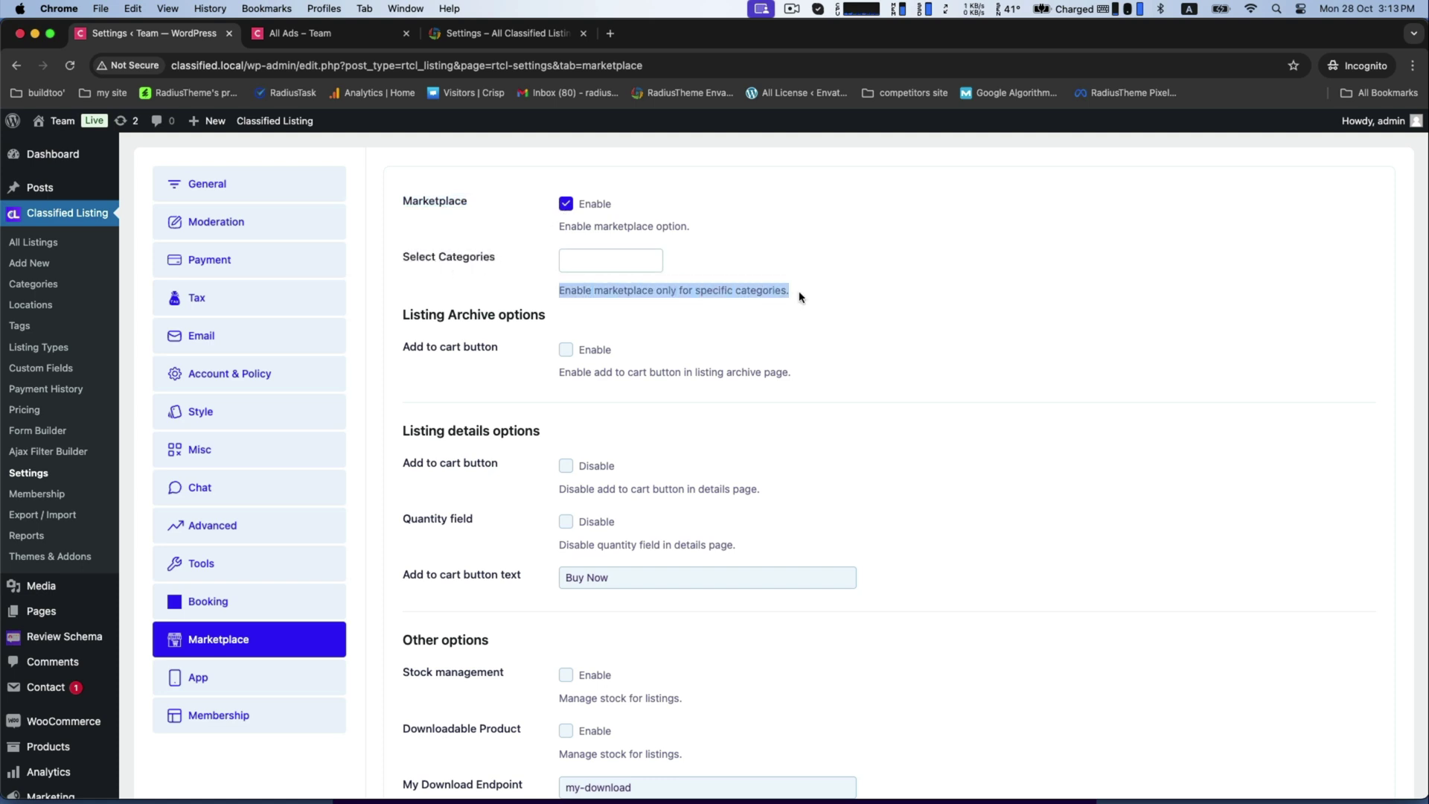
- Add Home Appliances as the first marketplace category
click(613, 260)
text(a)
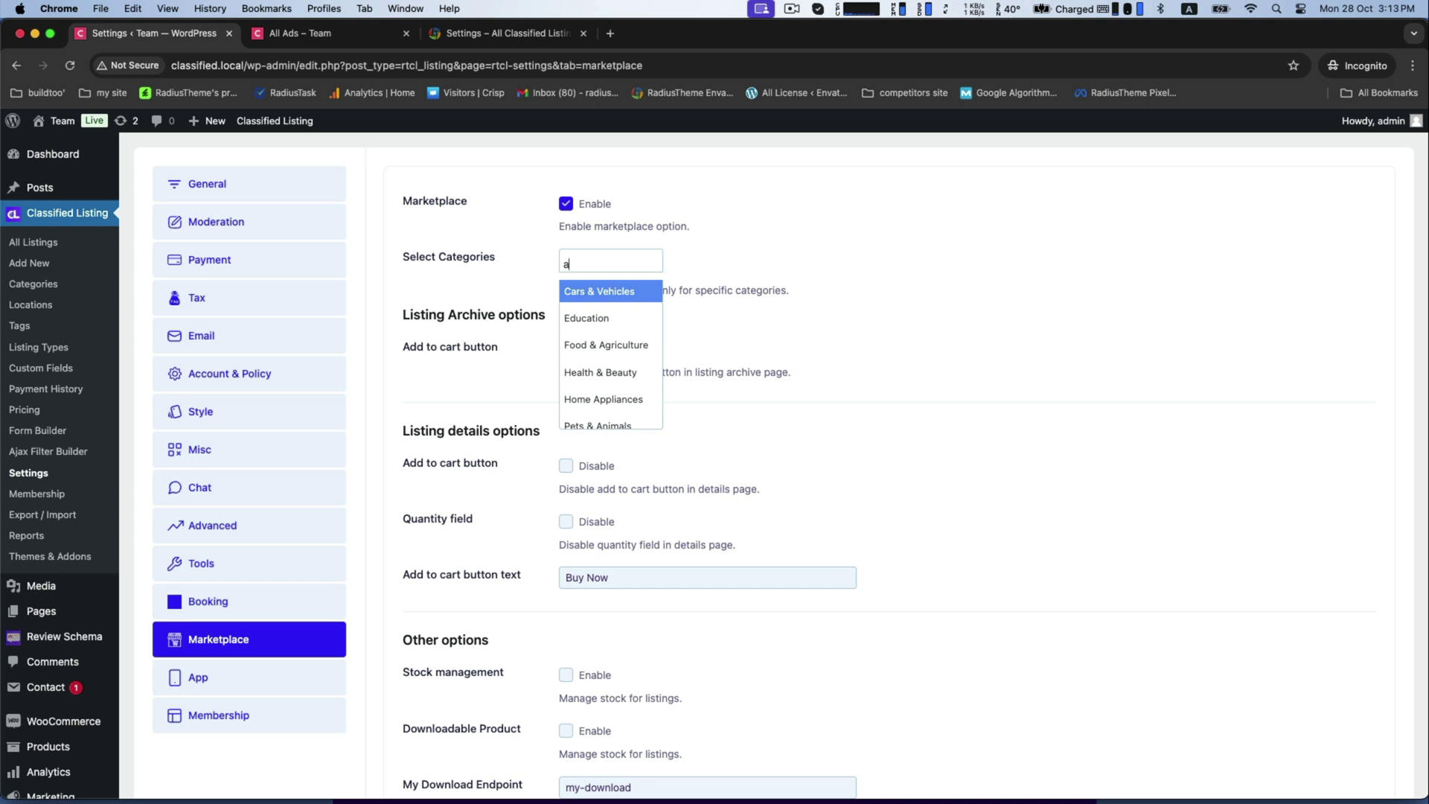
scroll(610, 320, down, 1)
scroll(614, 343, up, 1)
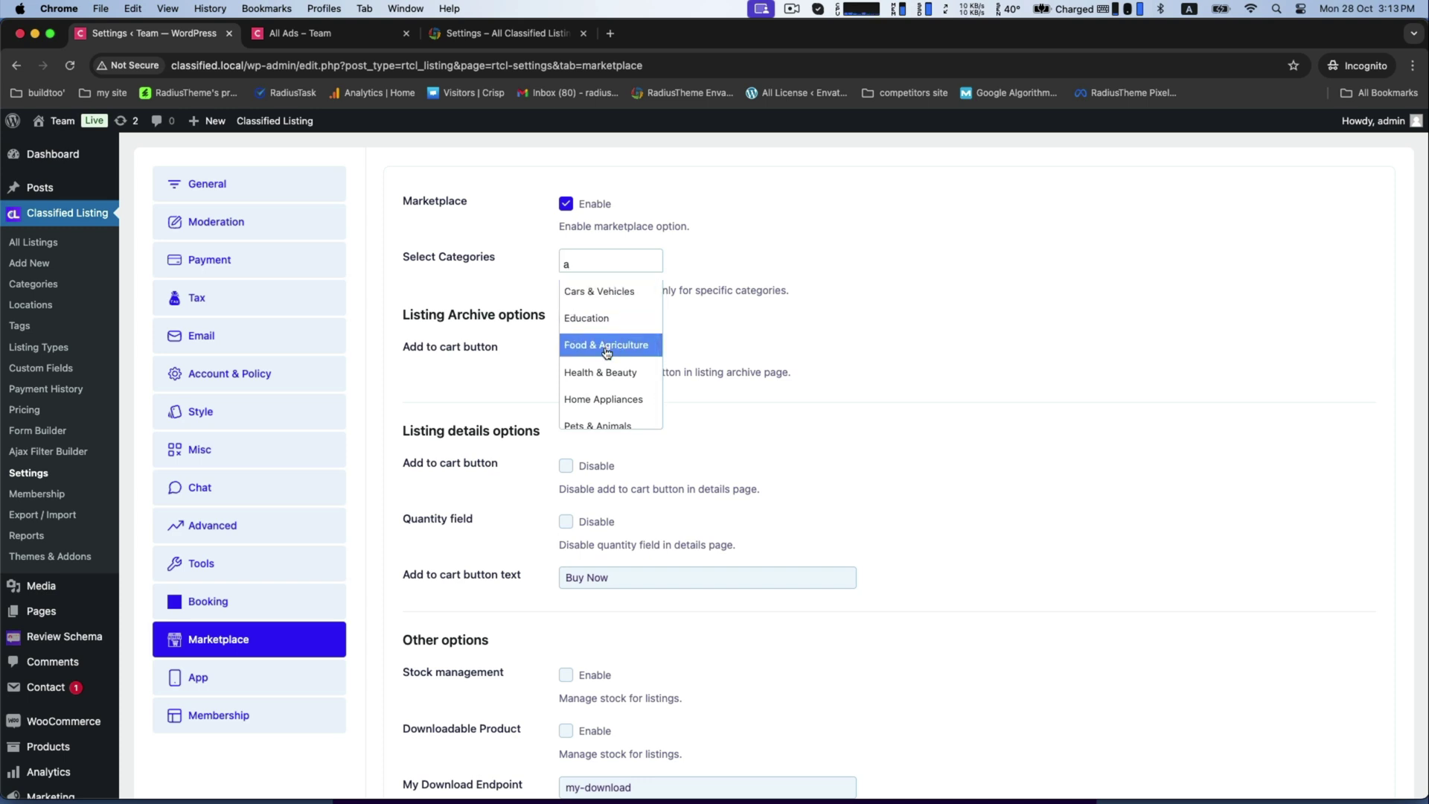
scroll(606, 353, down, 1)
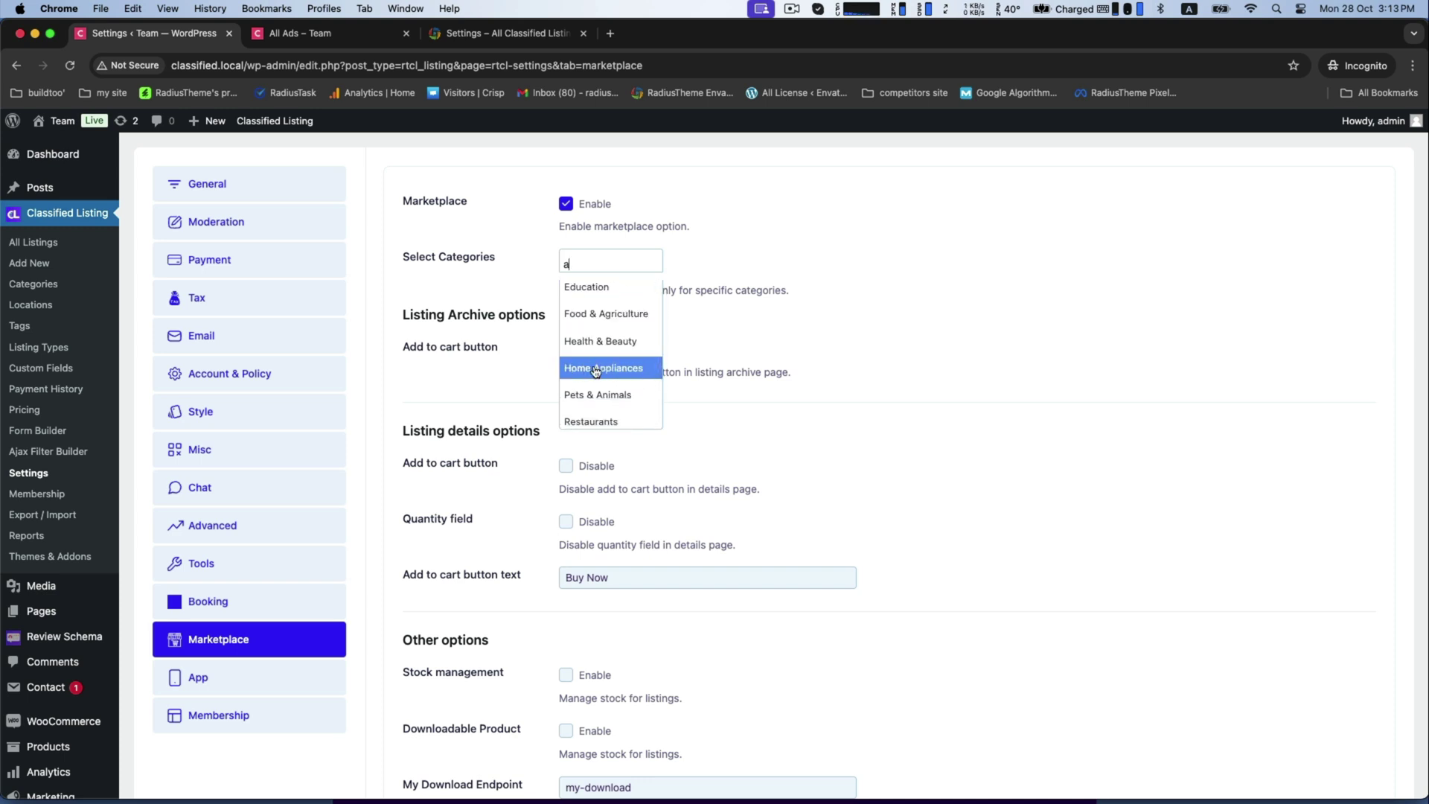
scroll(596, 371, up, 1)
scroll(599, 366, down, 1)
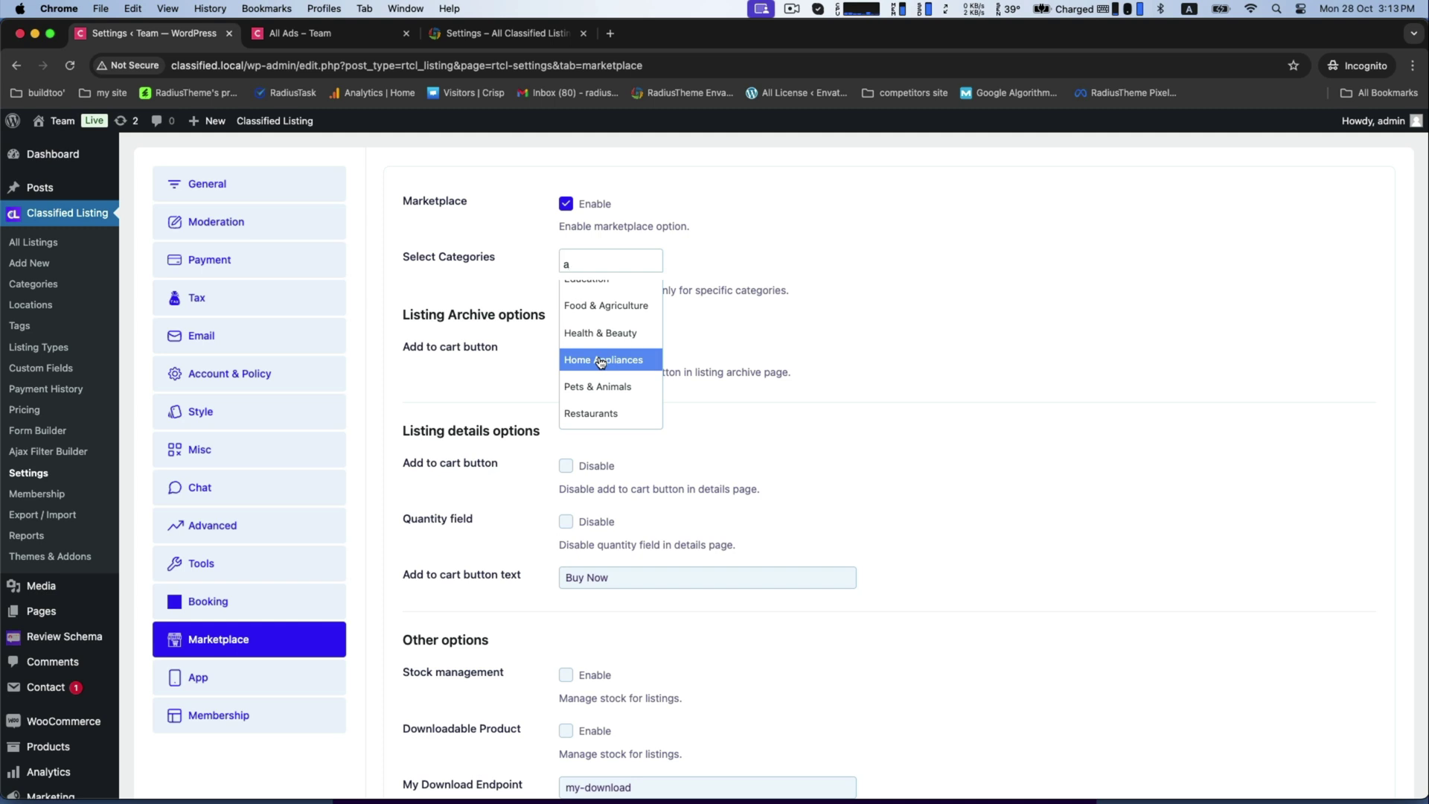
click(600, 361)
- Add Cars & Vehicles and Property to the marketplace categories
click(678, 257)
scroll(632, 322, up, 1)
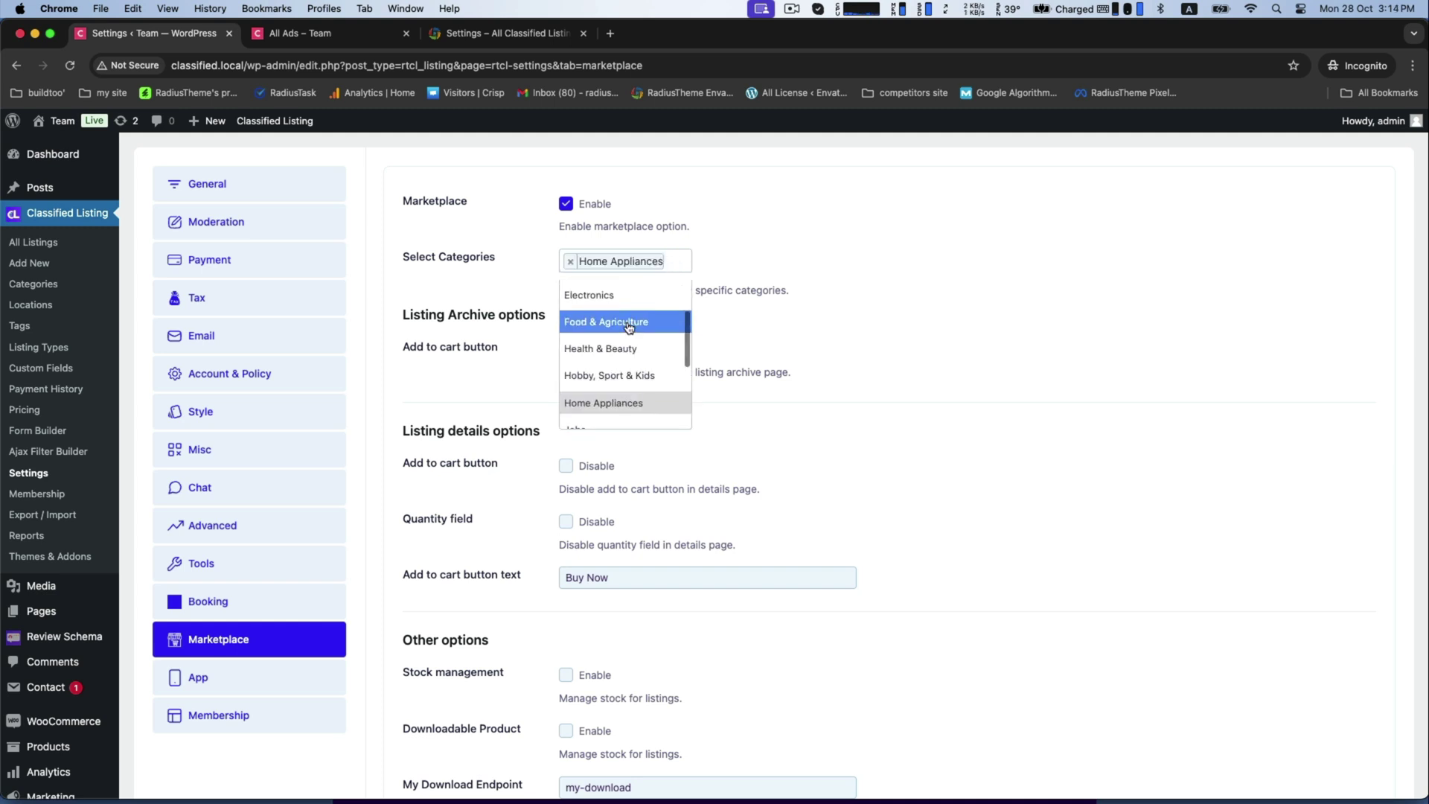
scroll(629, 325, up, 1)
scroll(625, 324, up, 2)
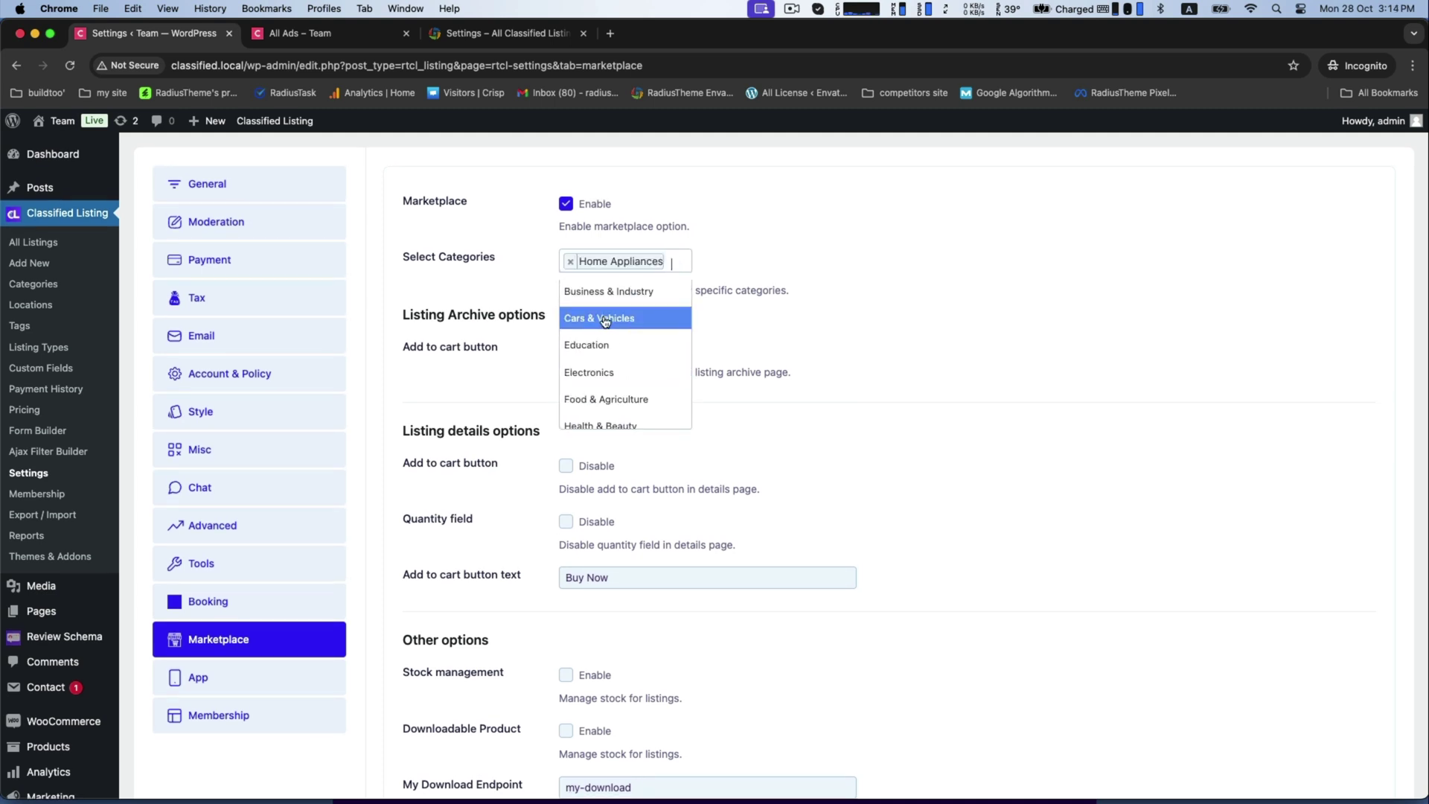
click(608, 322)
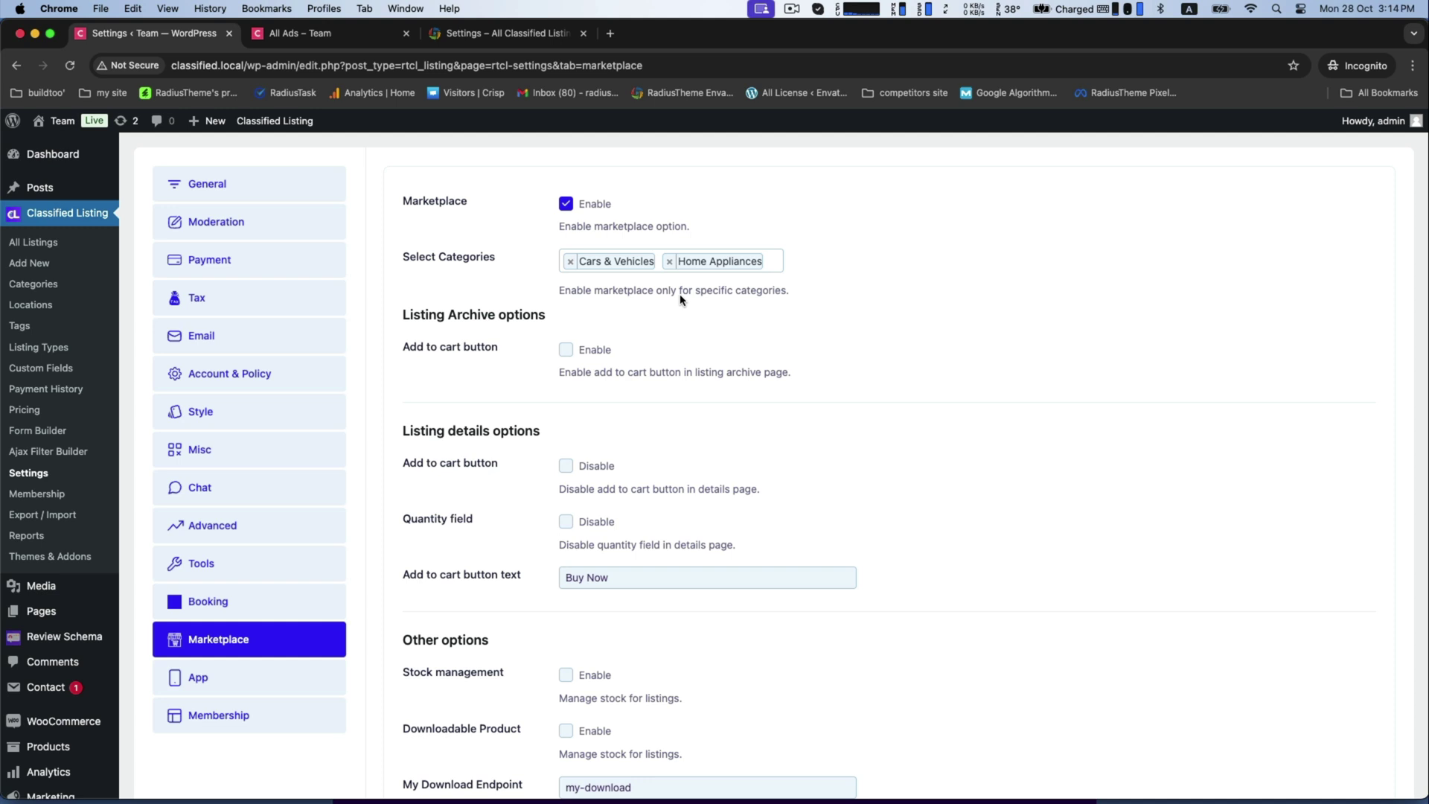
click(775, 258)
scroll(699, 325, down, 5)
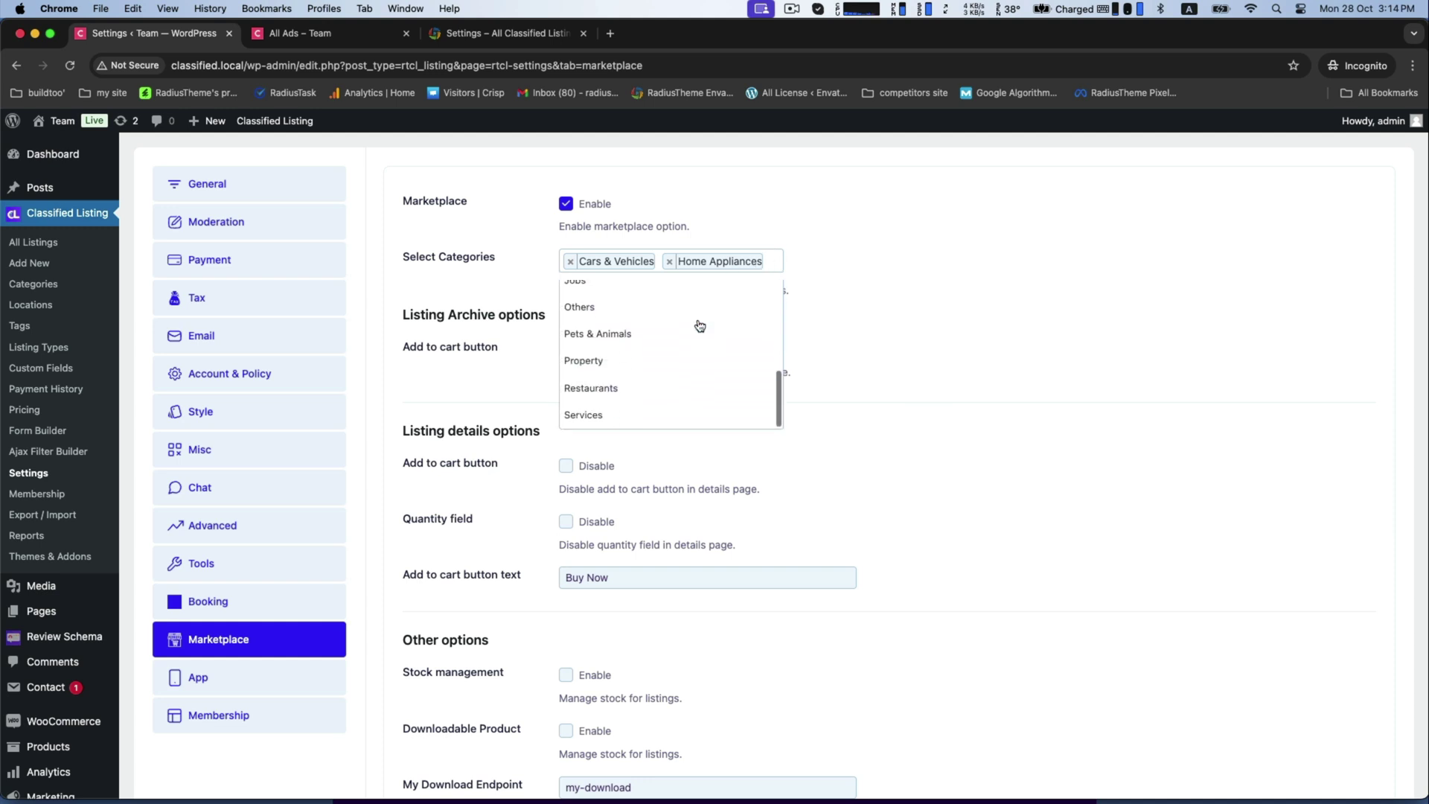
click(577, 358)
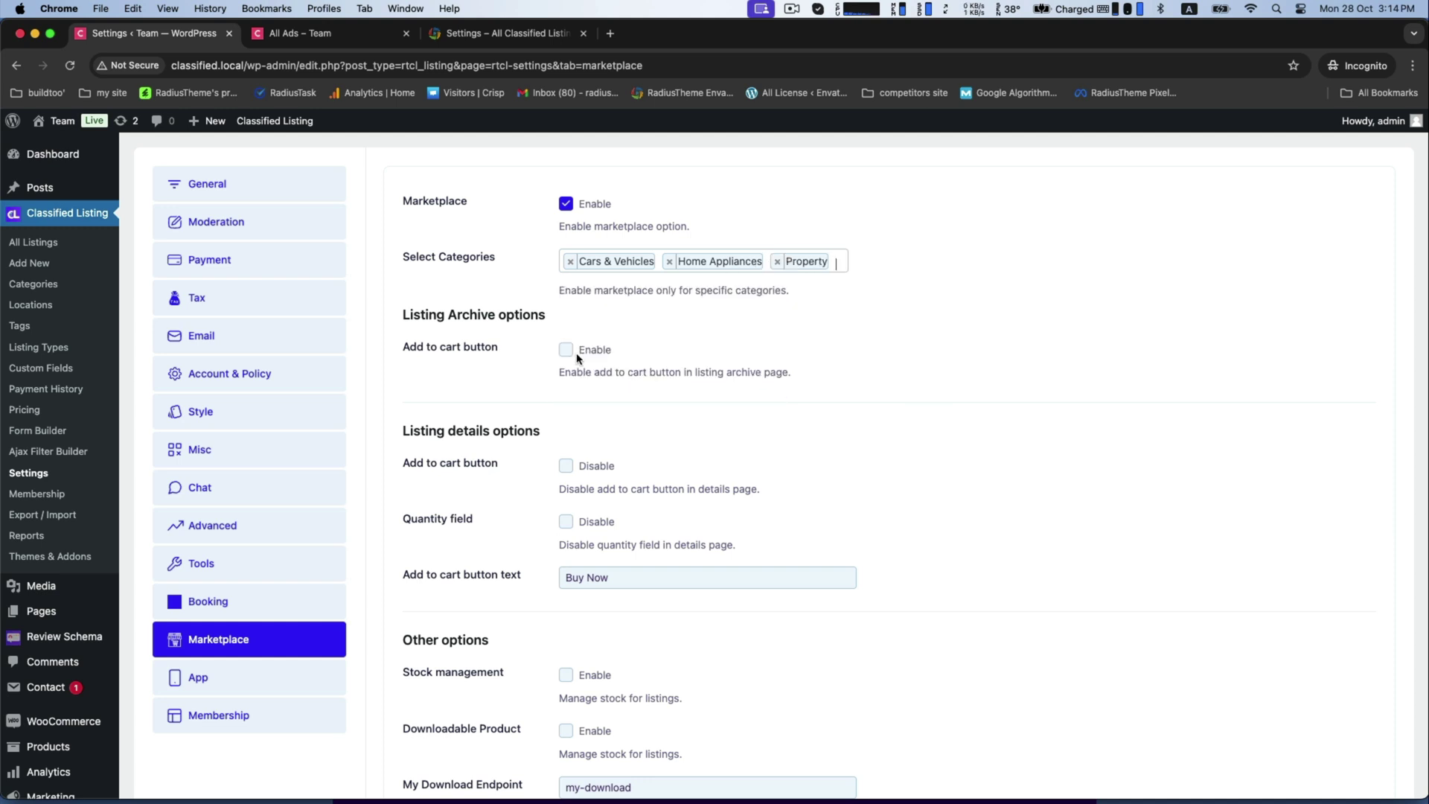
- Enable the add-to-cart button on Listing Archive pages
drag(460, 313, 494, 318)
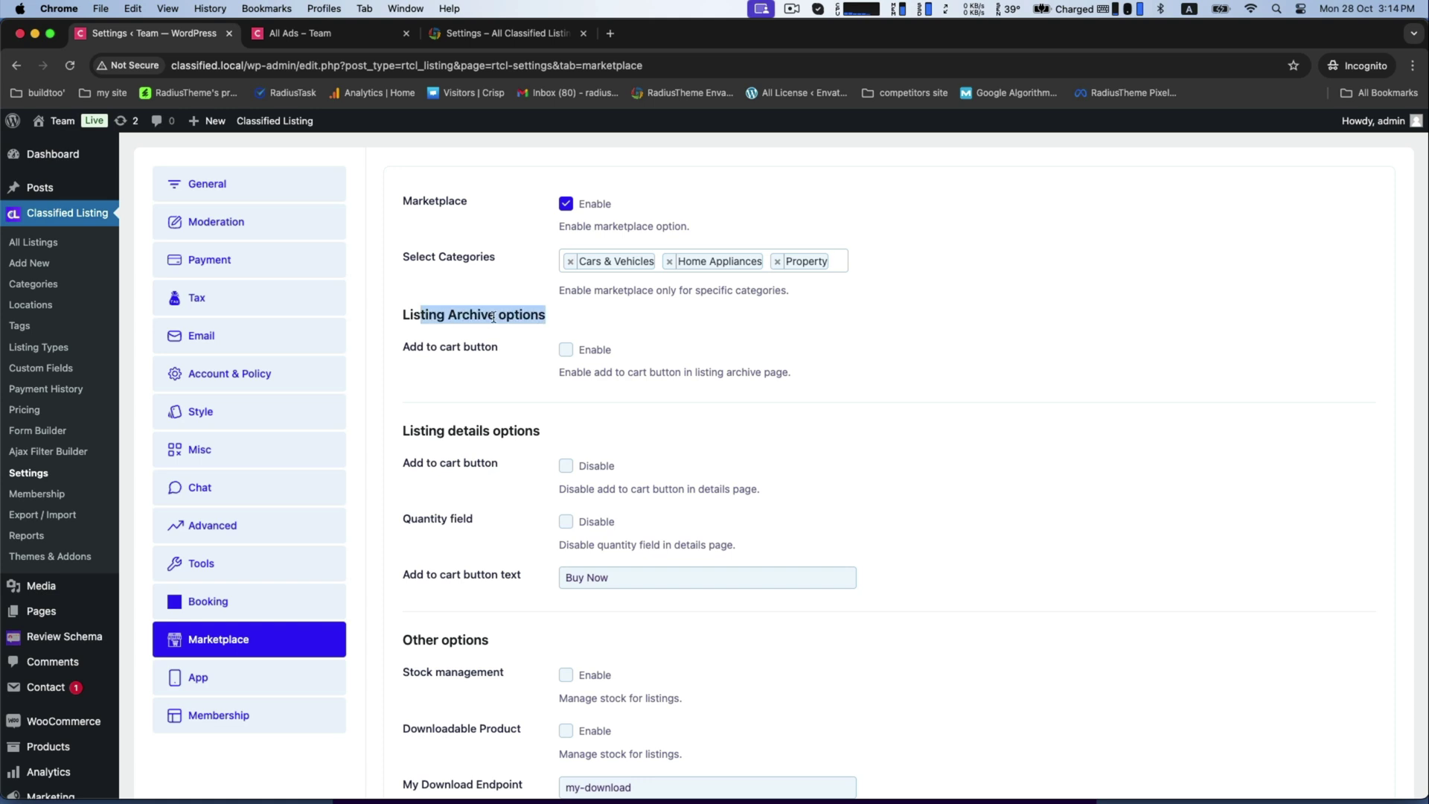
click(566, 349)
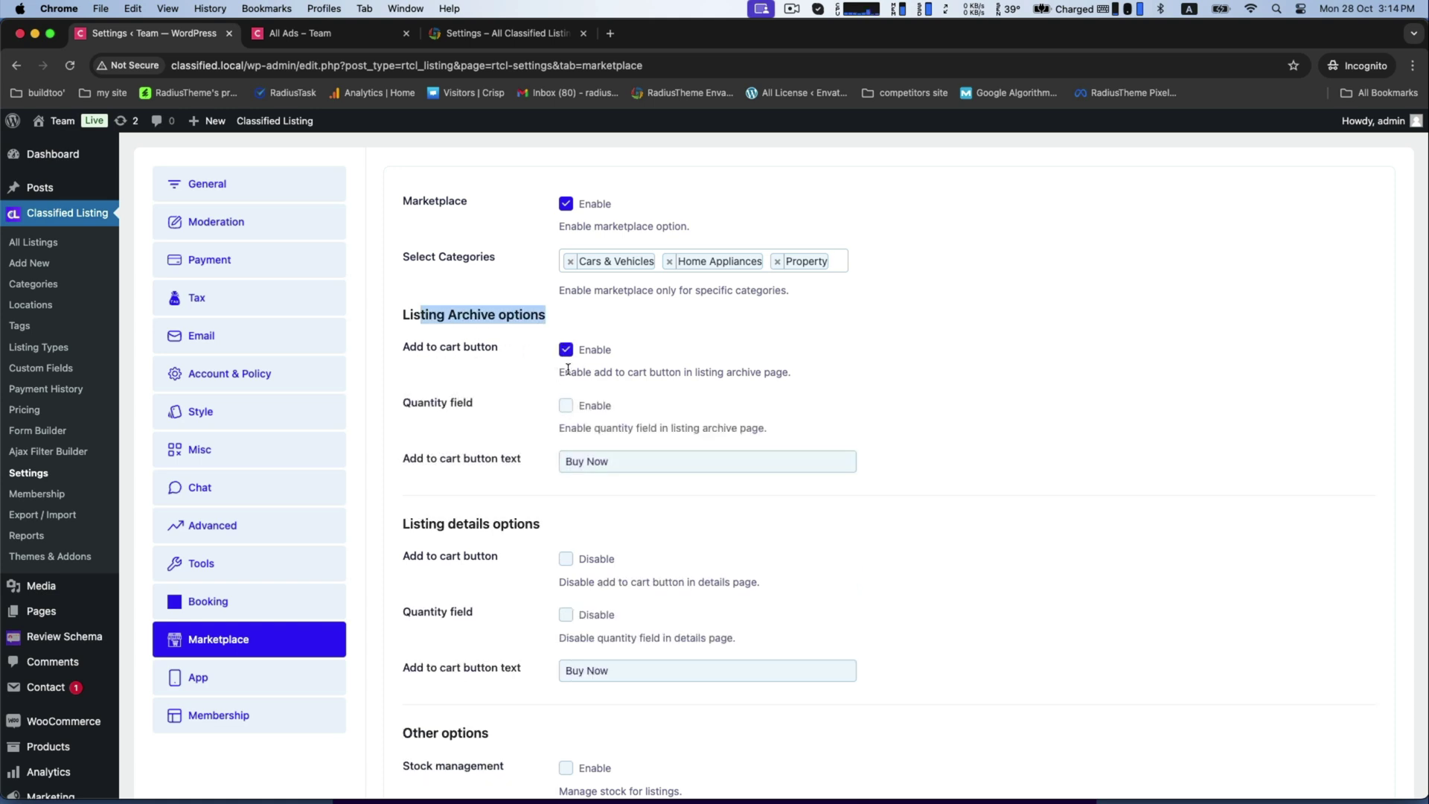
drag(559, 370, 718, 376)
click(456, 412)
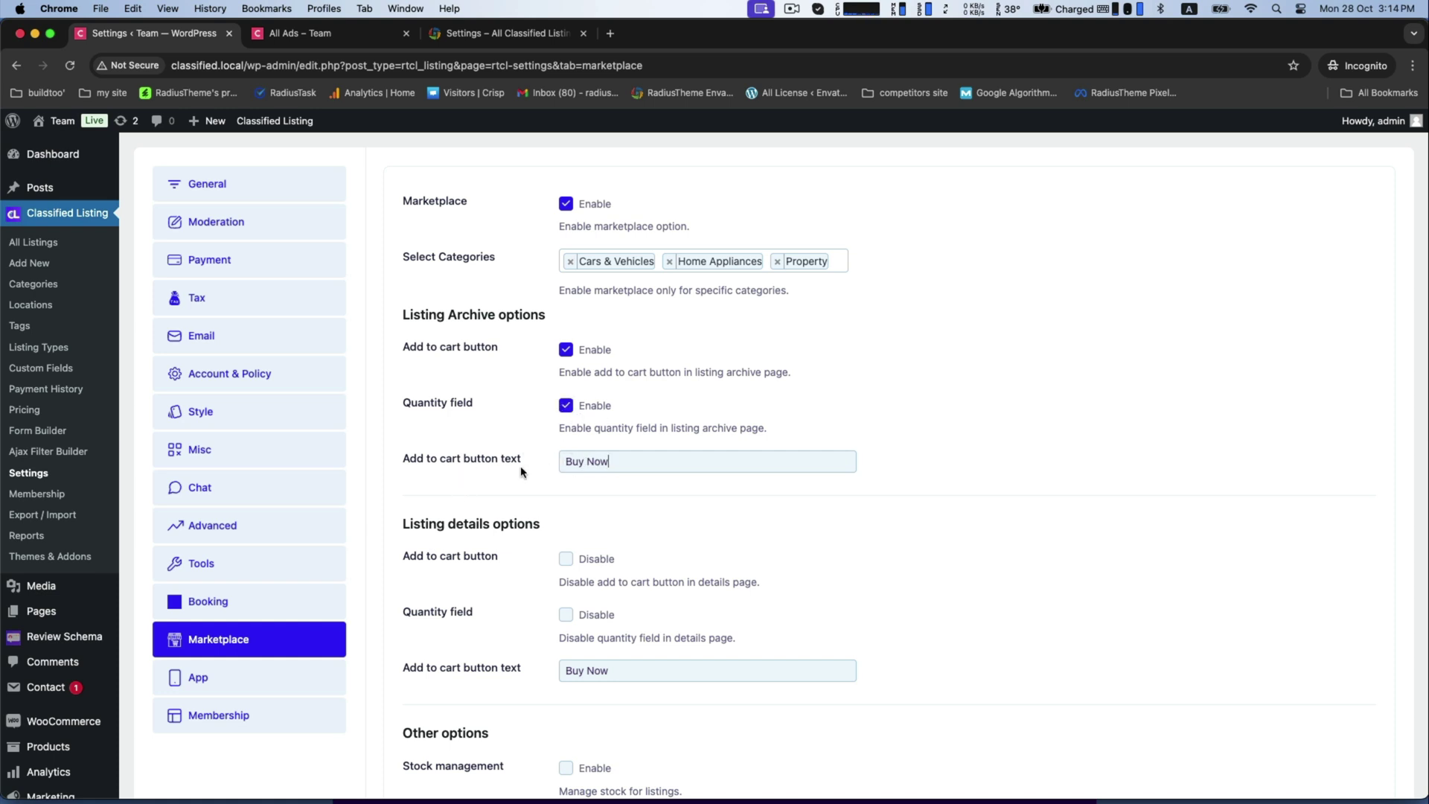
- Save the Marketplace settings with the archive quantity field enabled
drag(405, 460, 525, 462)
click(680, 462)
scroll(510, 510, down, 3)
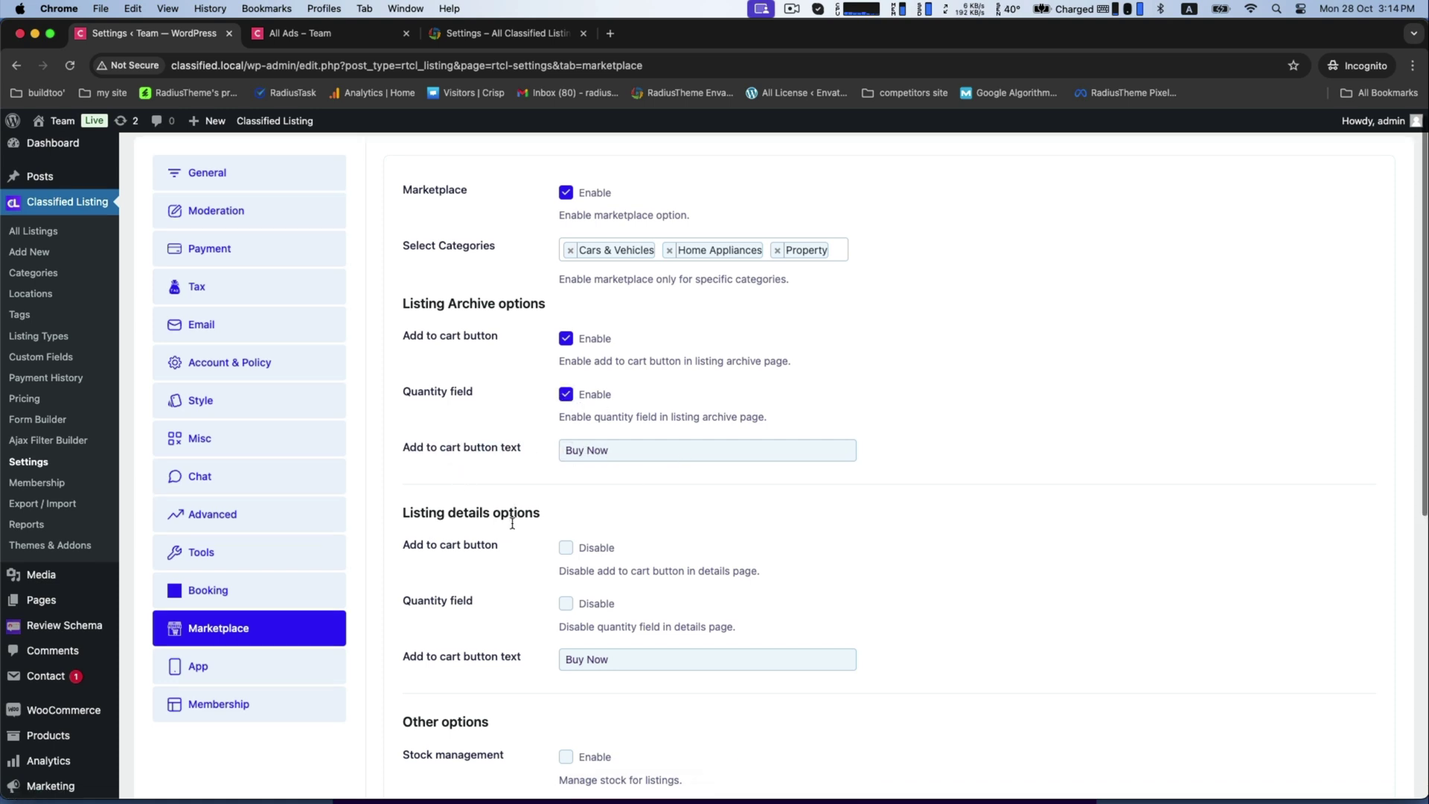
scroll(476, 379, down, 2)
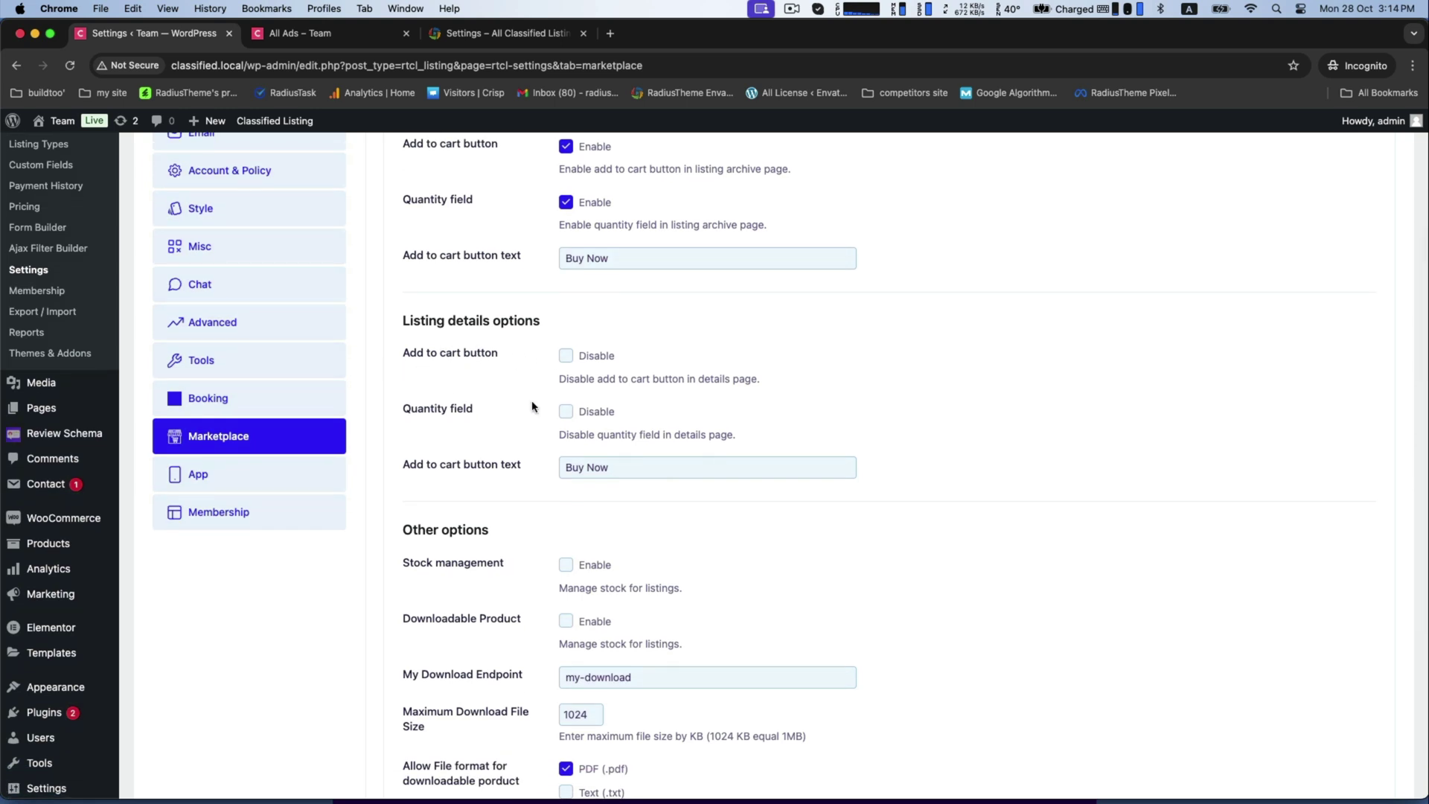
scroll(533, 439, down, 5)
scroll(532, 452, down, 2)
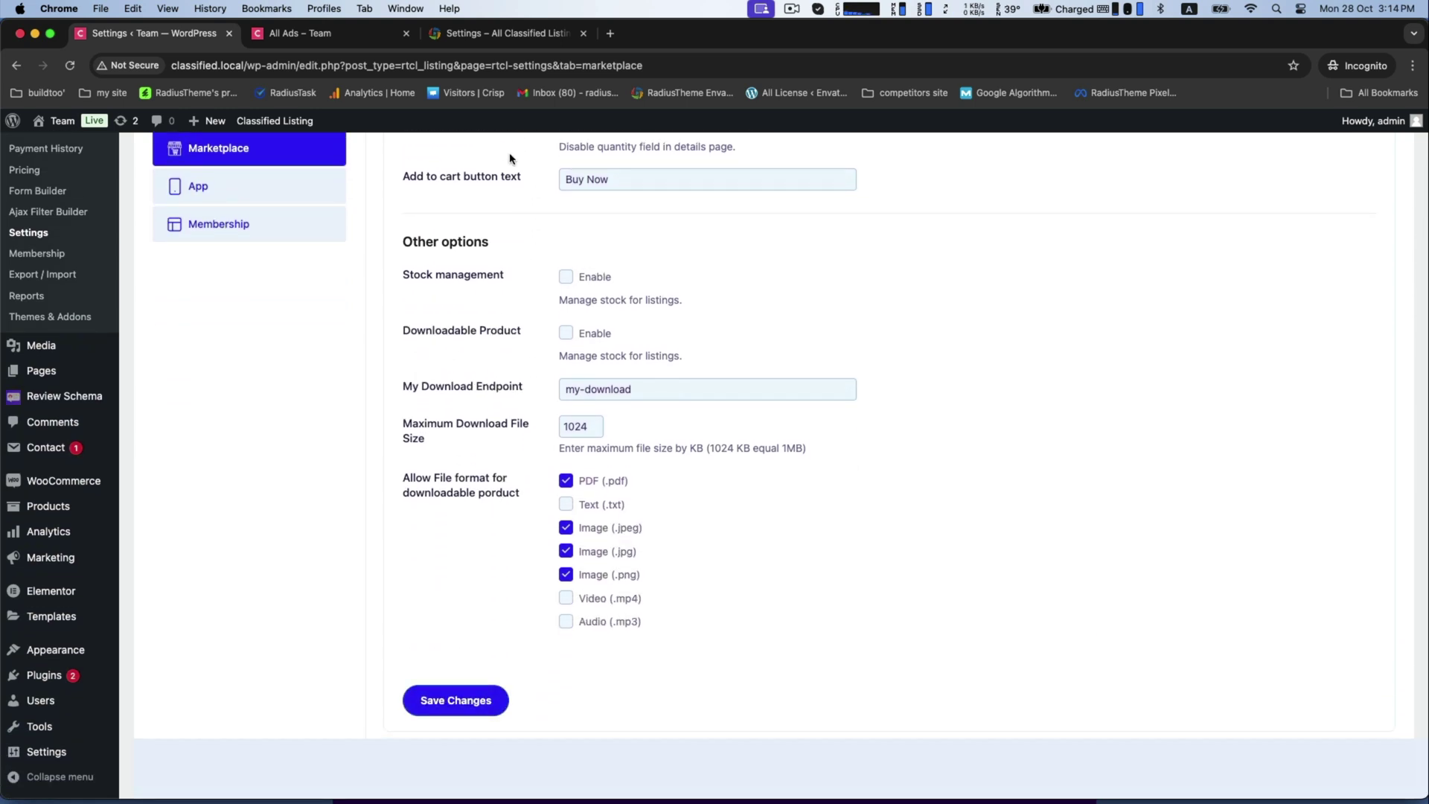
click(482, 700)
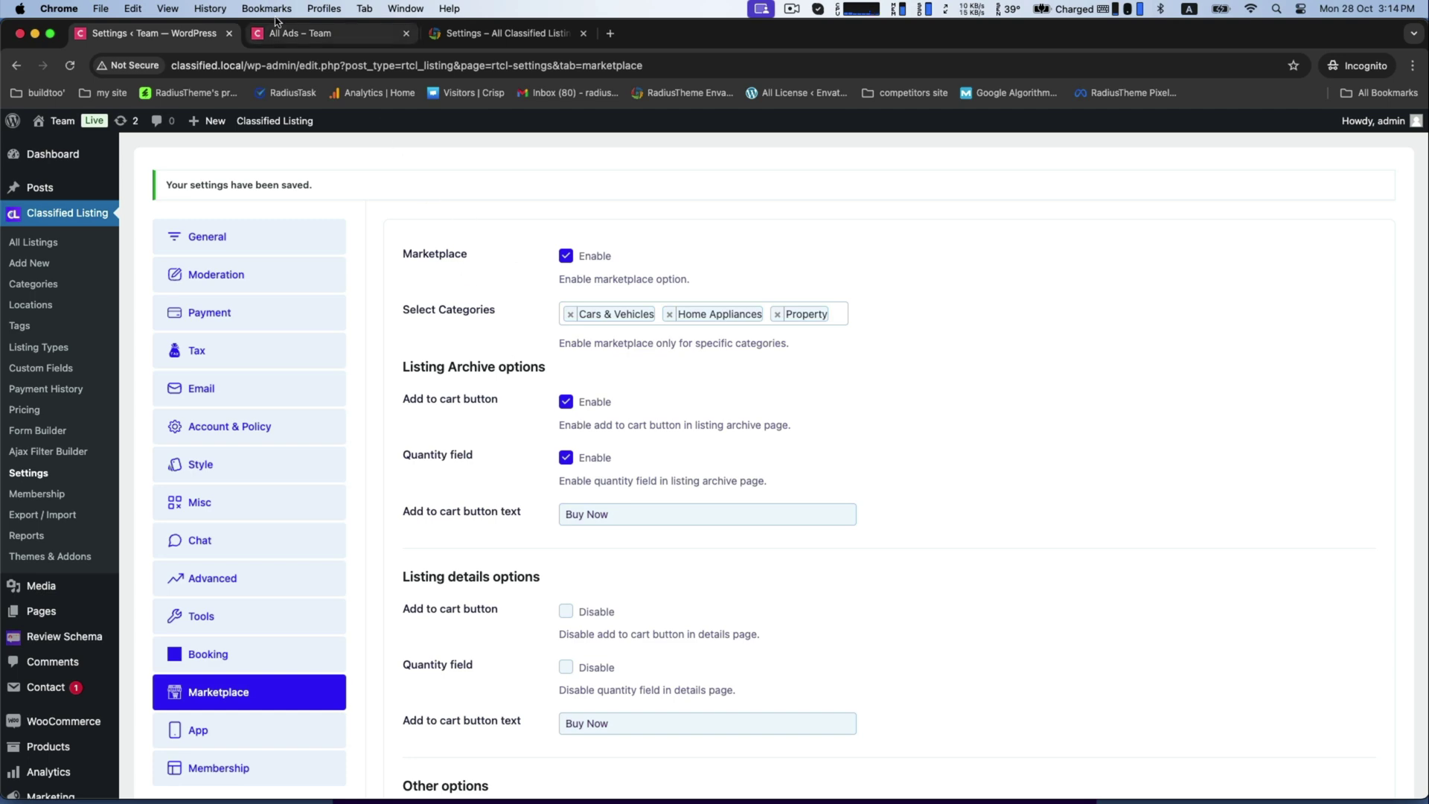
- Reload All Ads and confirm the listing cards show quantity boxes and Buy Now buttons
click(298, 32)
scroll(101, 205, down, 2)
click(68, 67)
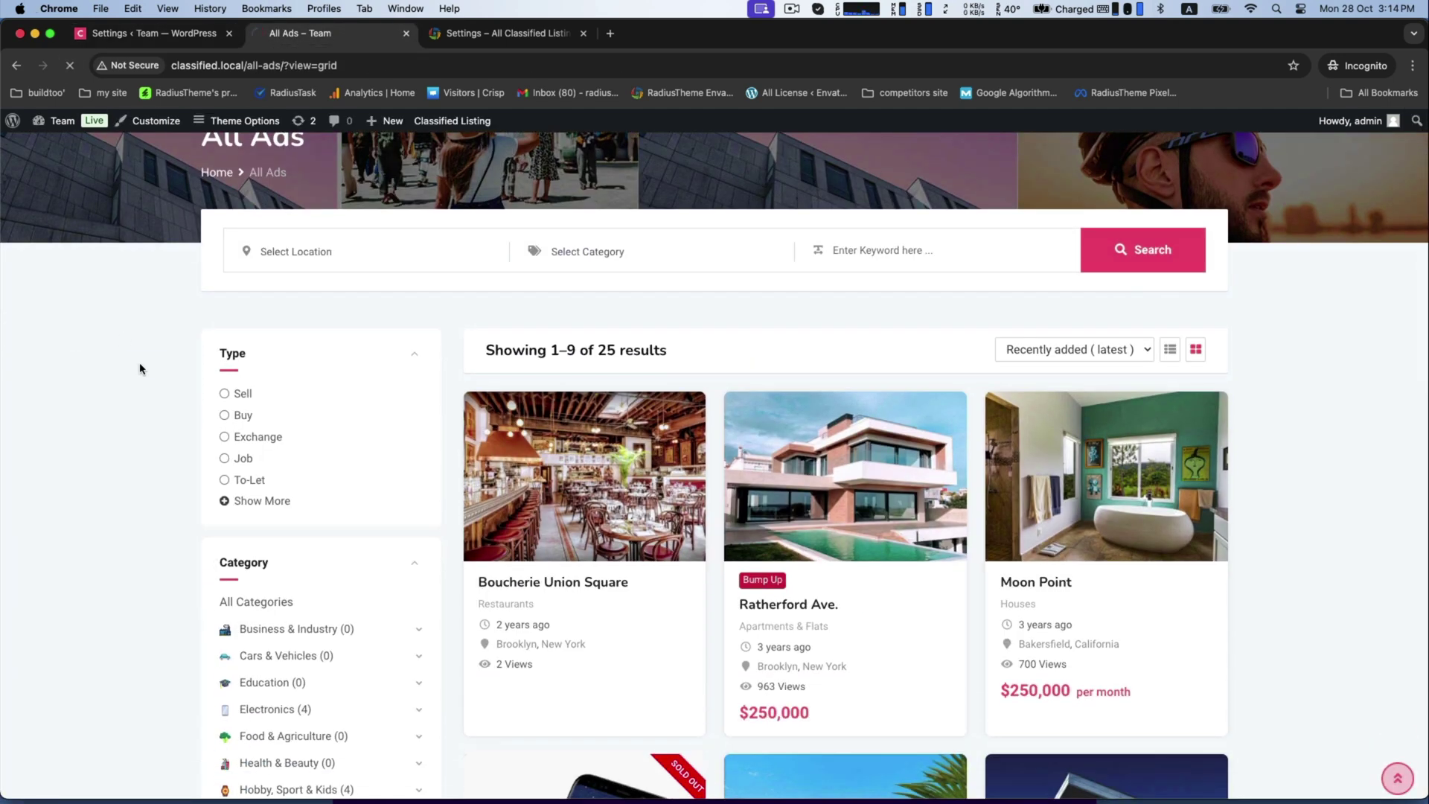
scroll(140, 369, down, 3)
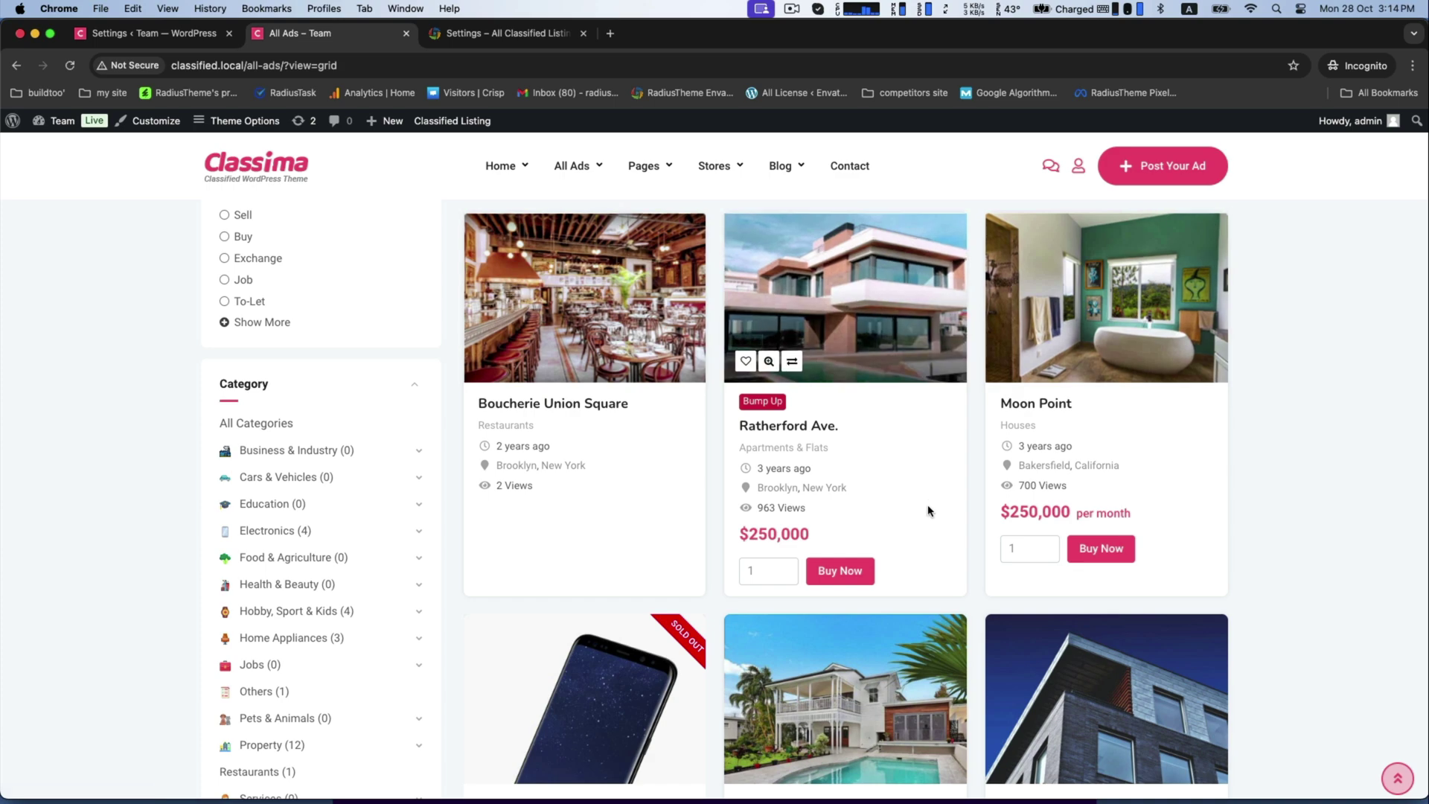
scroll(853, 491, down, 5)
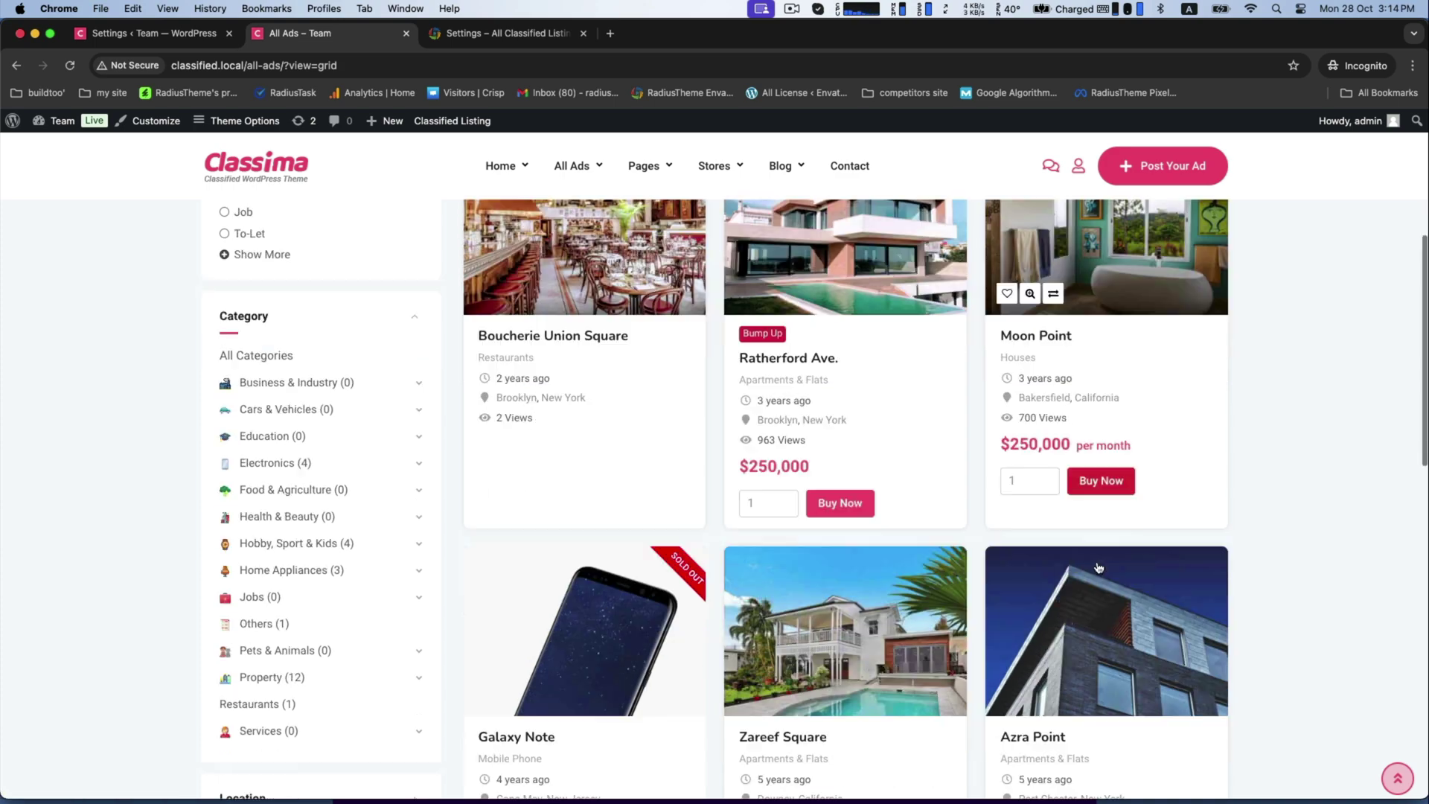
scroll(854, 491, down, 4)
scroll(854, 494, up, 7)
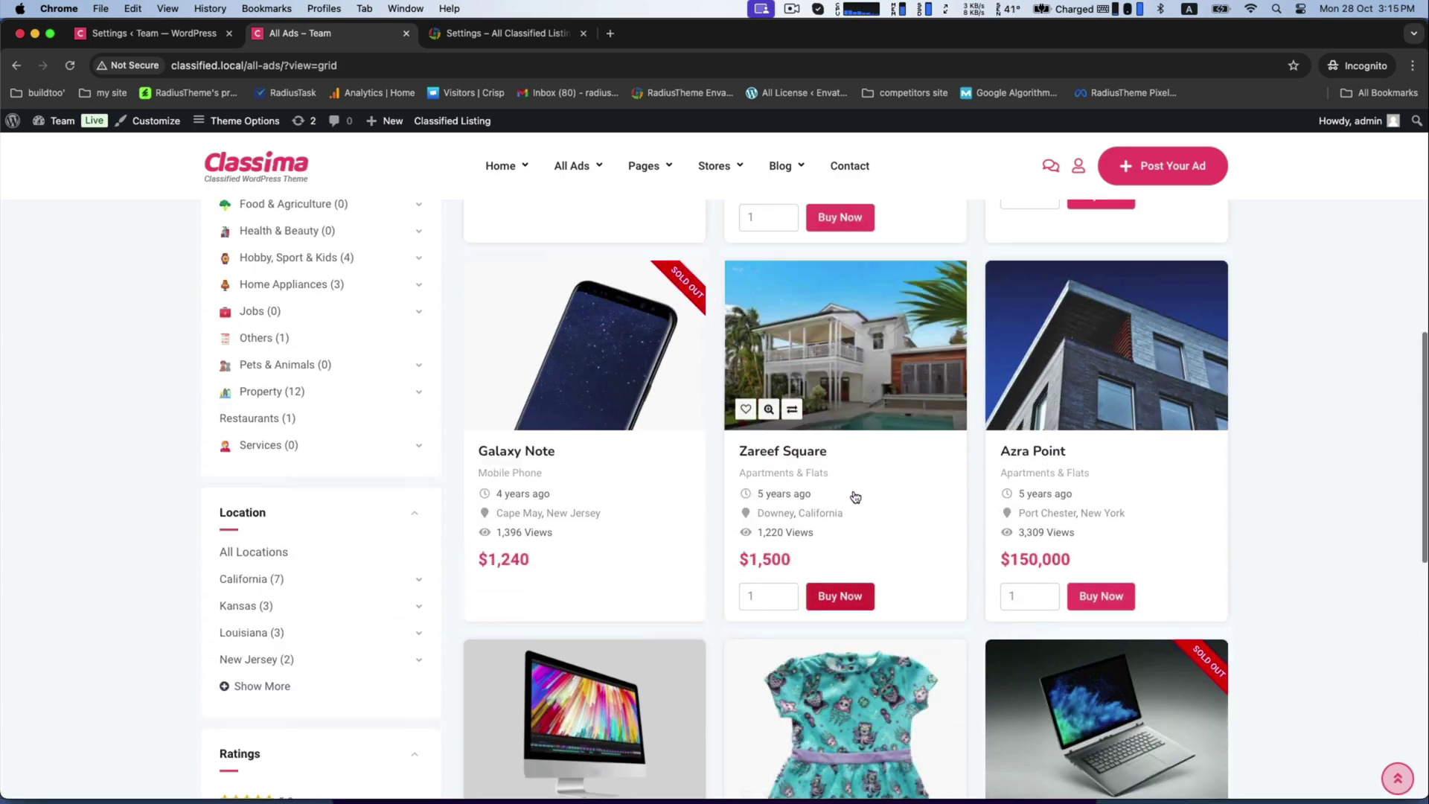
scroll(854, 496, up, 4)
scroll(851, 494, down, 2)
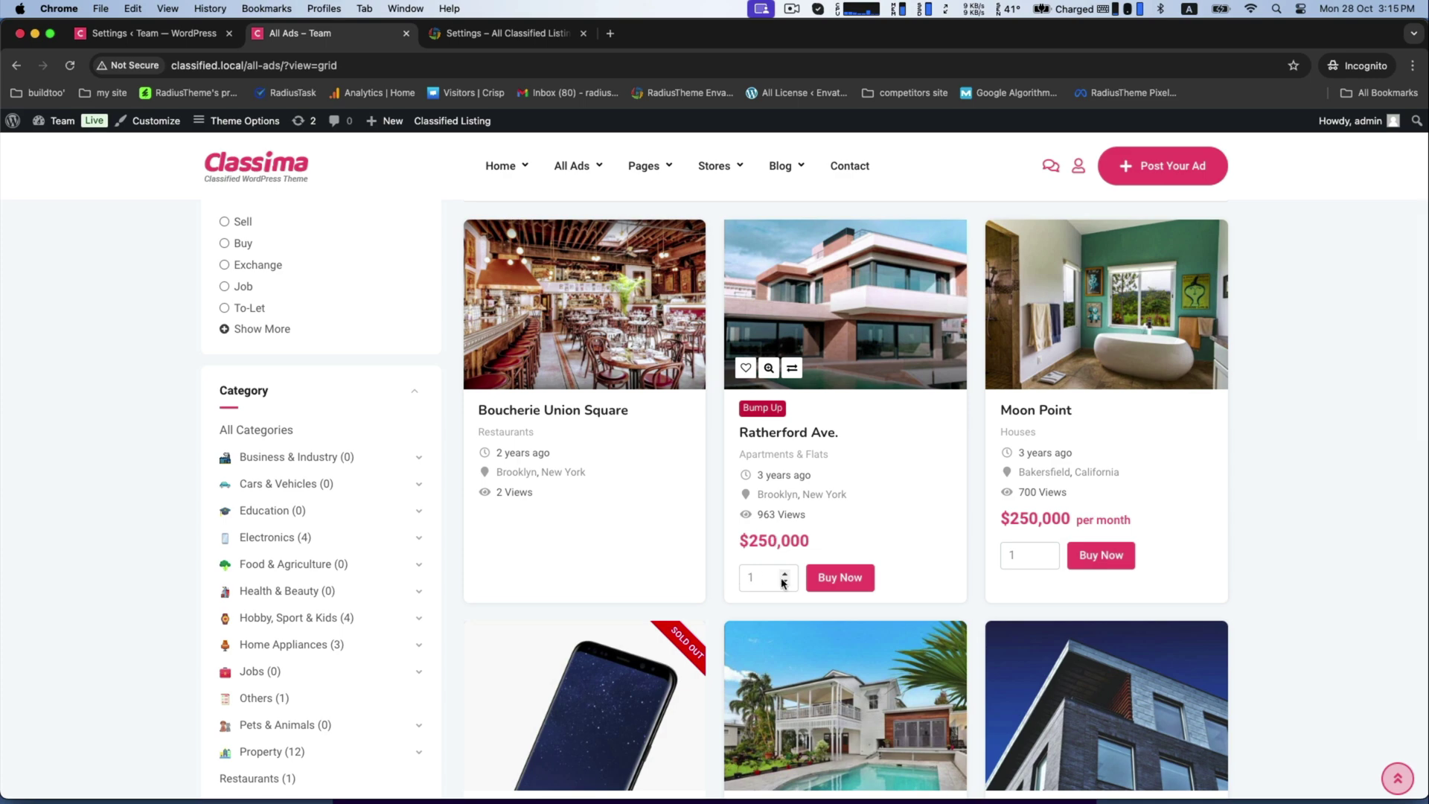
click(141, 33)
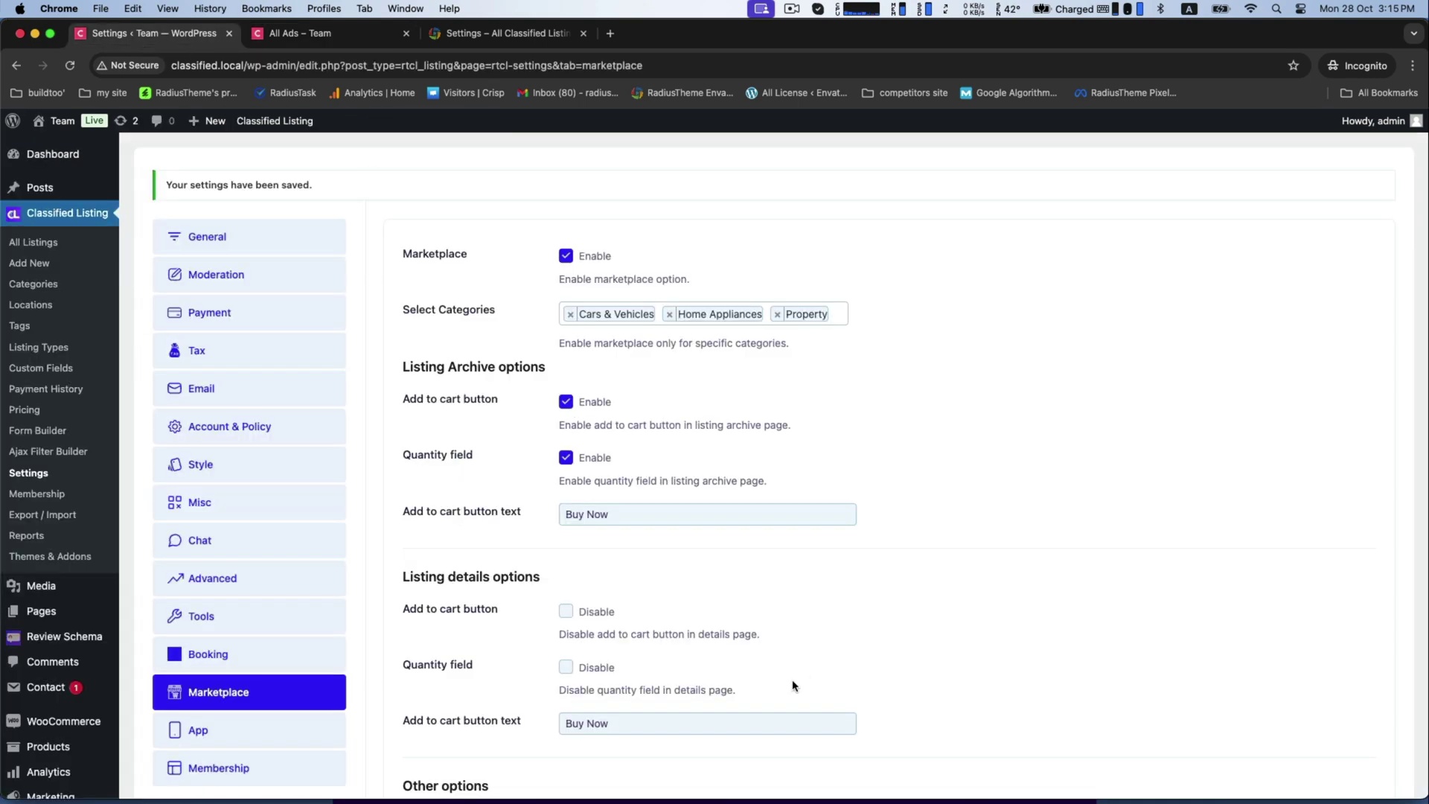
- Save the Marketplace settings again after checking the archive Quantity field option
scroll(793, 683, down, 3)
scroll(750, 681, up, 2)
scroll(750, 681, down, 4)
scroll(749, 681, up, 3)
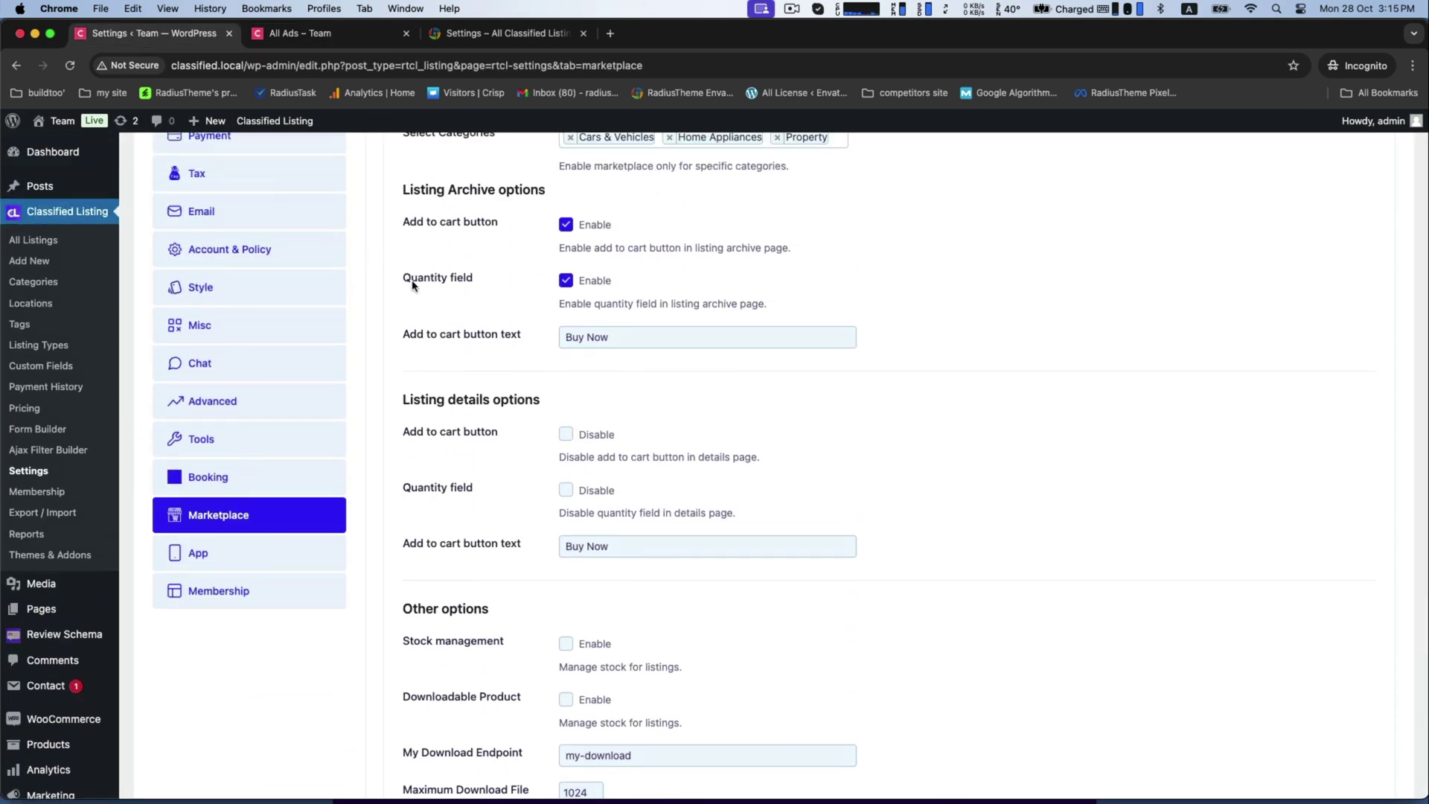
drag(412, 280, 587, 287)
scroll(523, 705, down, 5)
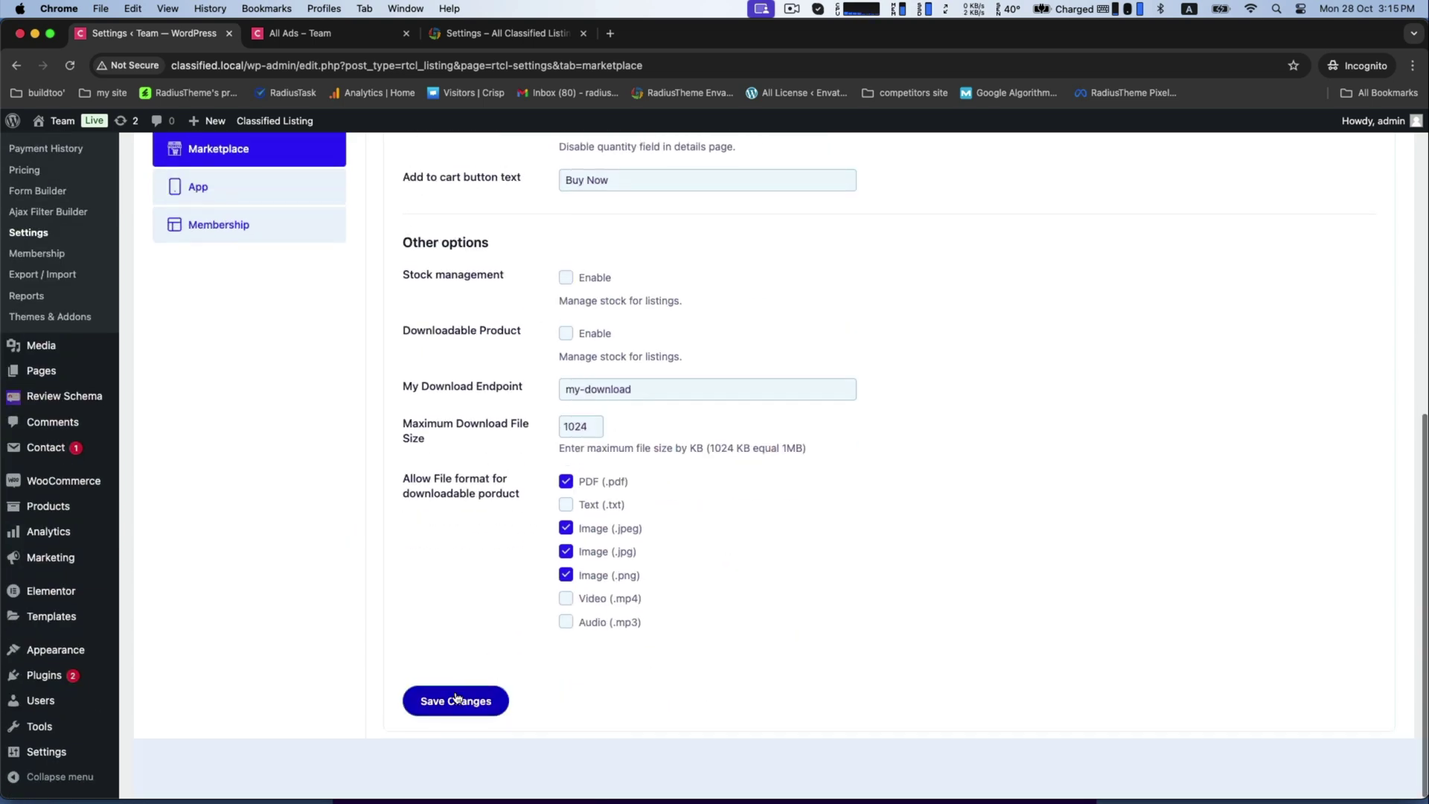
click(456, 700)
- Reload the All Ads listings to check the archive after saving
click(298, 34)
click(70, 65)
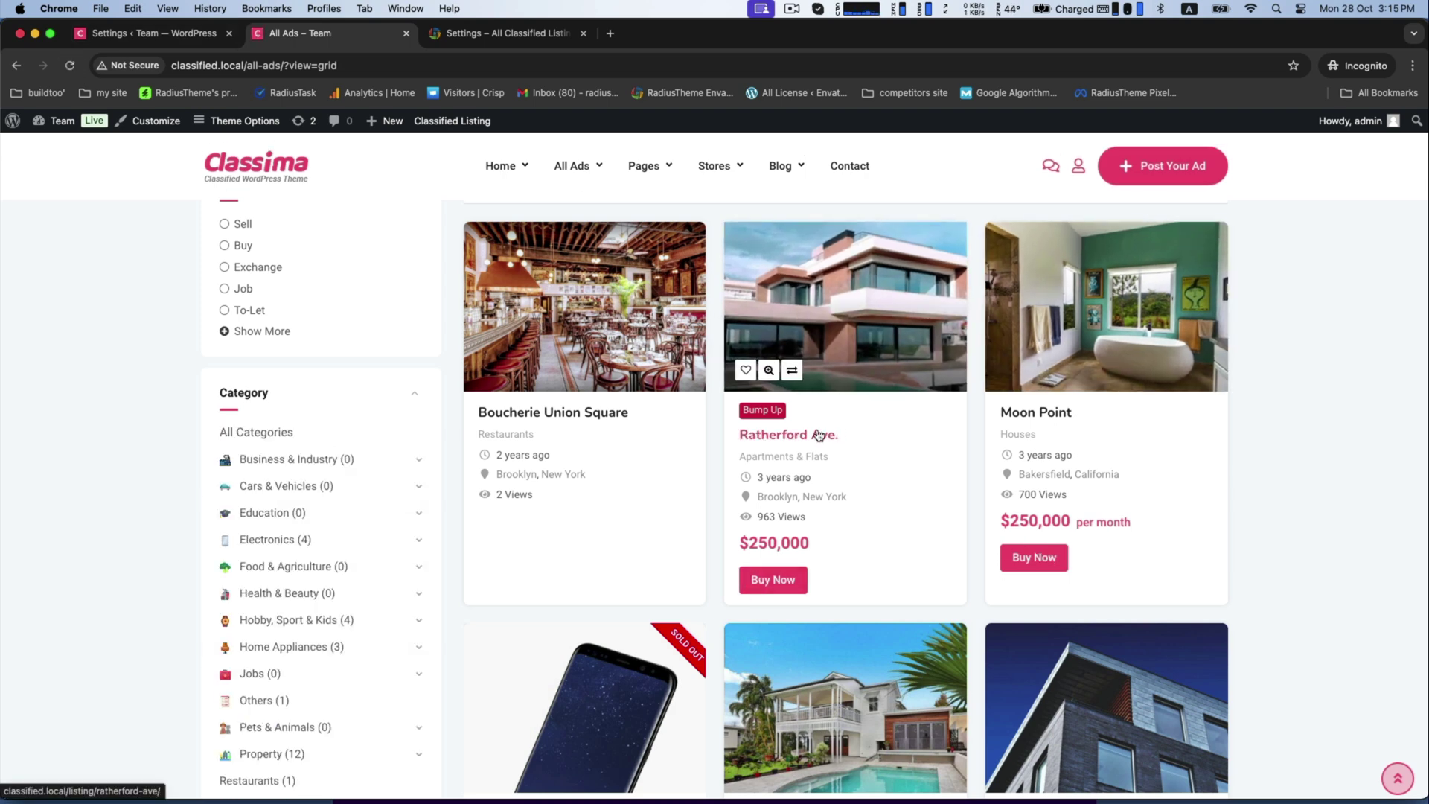
scroll(822, 431, down, 3)
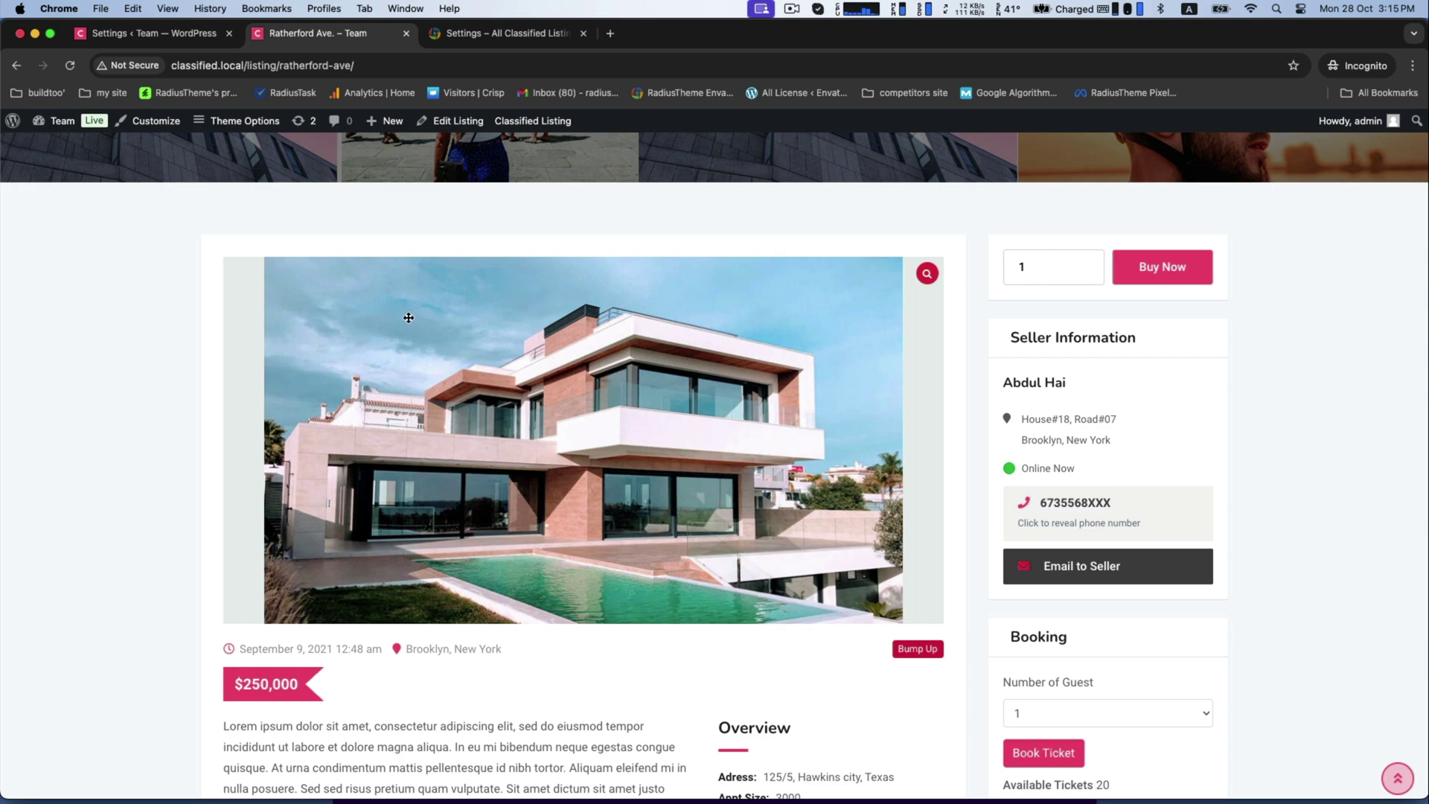
scroll(221, 316, down, 2)
scroll(216, 318, up, 6)
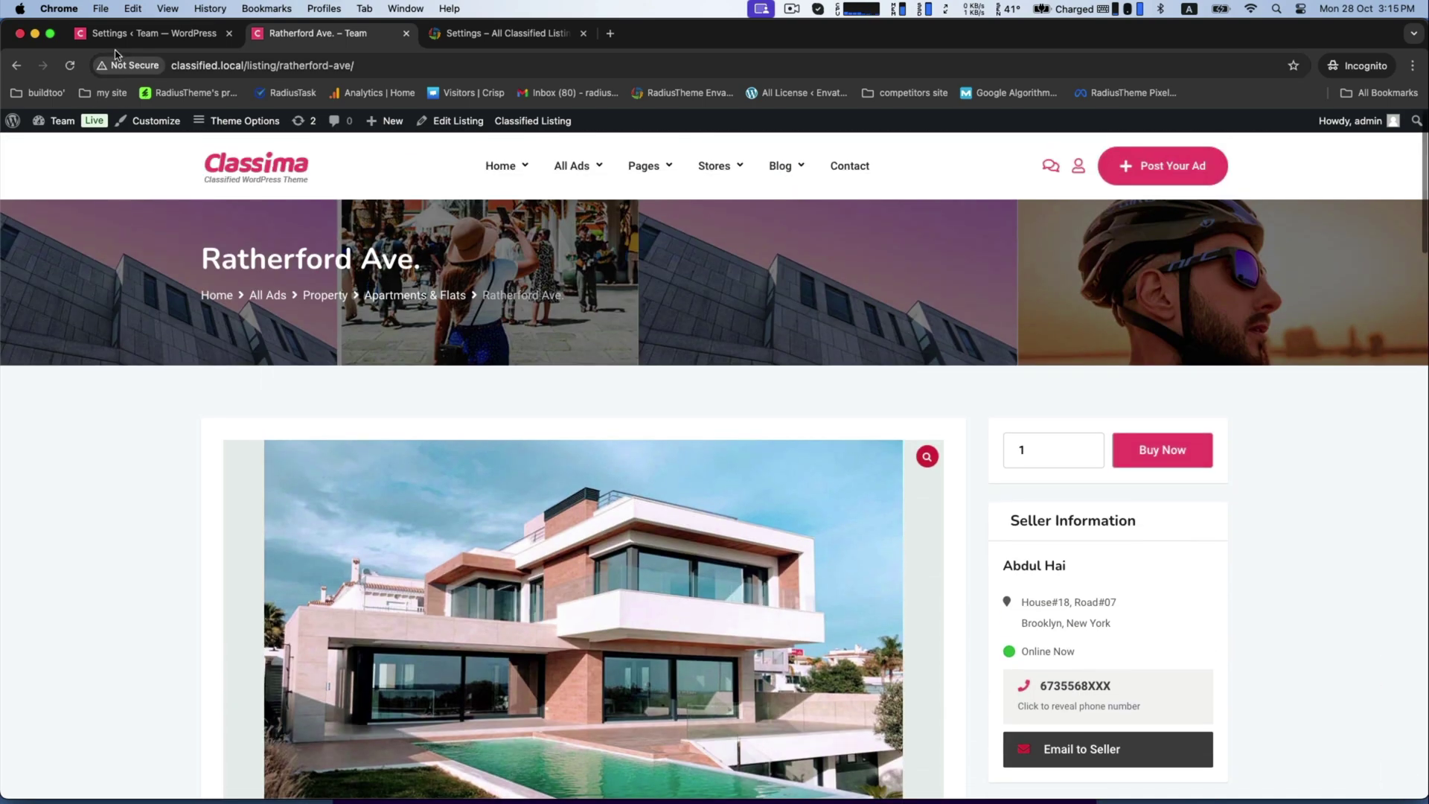
- Disable the details-page quantity field, save, and confirm Ratherford Ave. shows only Buy Now
click(117, 37)
scroll(863, 434, down, 5)
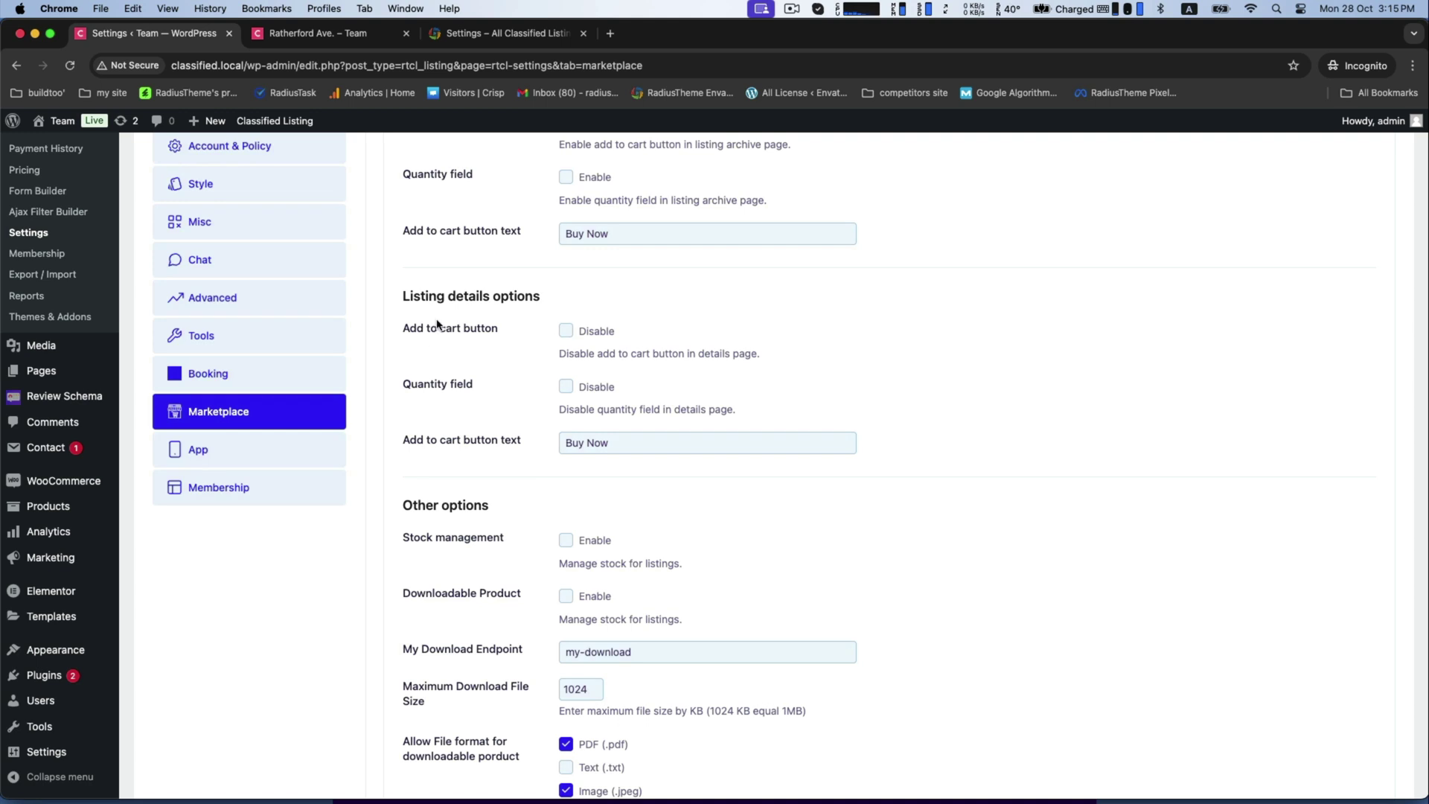
click(566, 332)
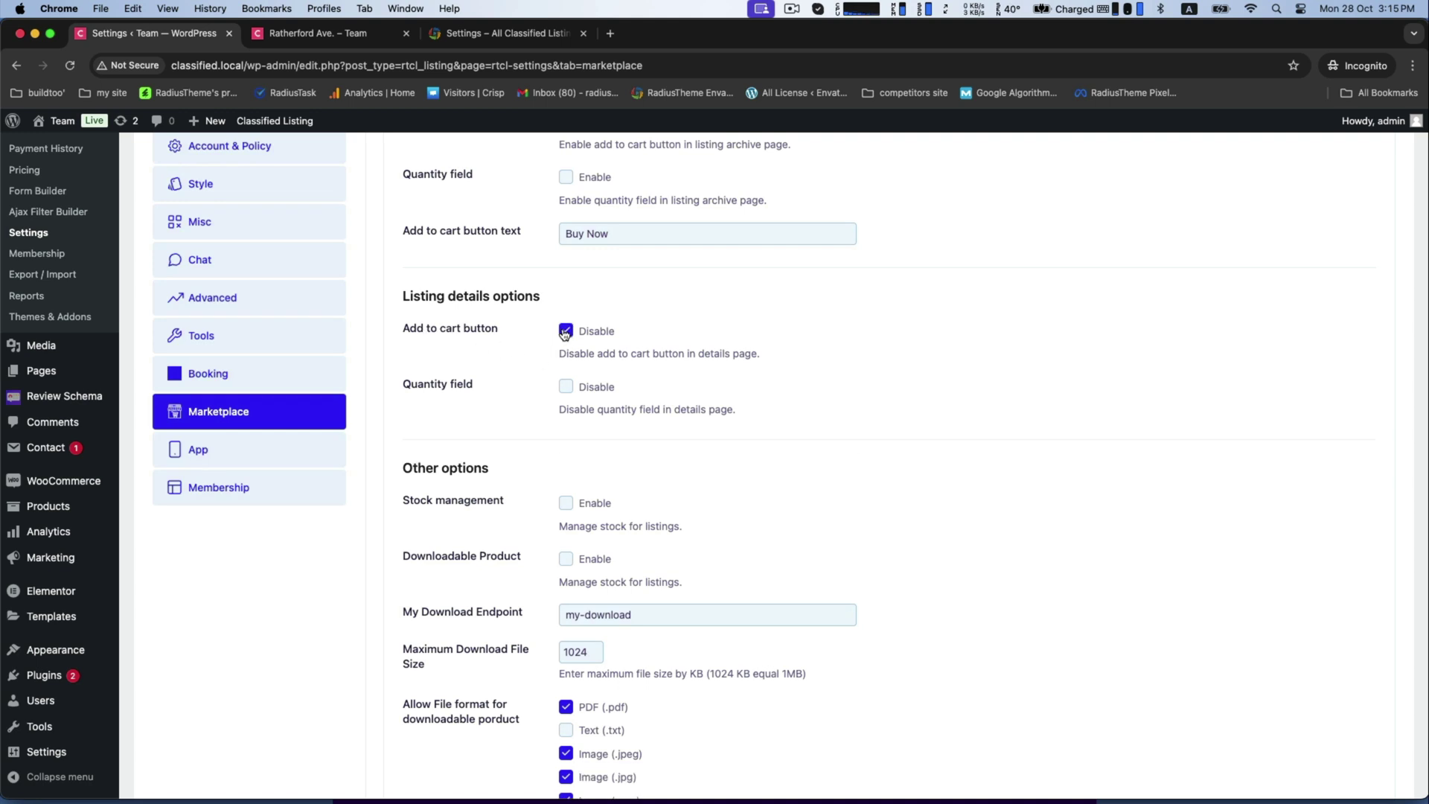
click(566, 332)
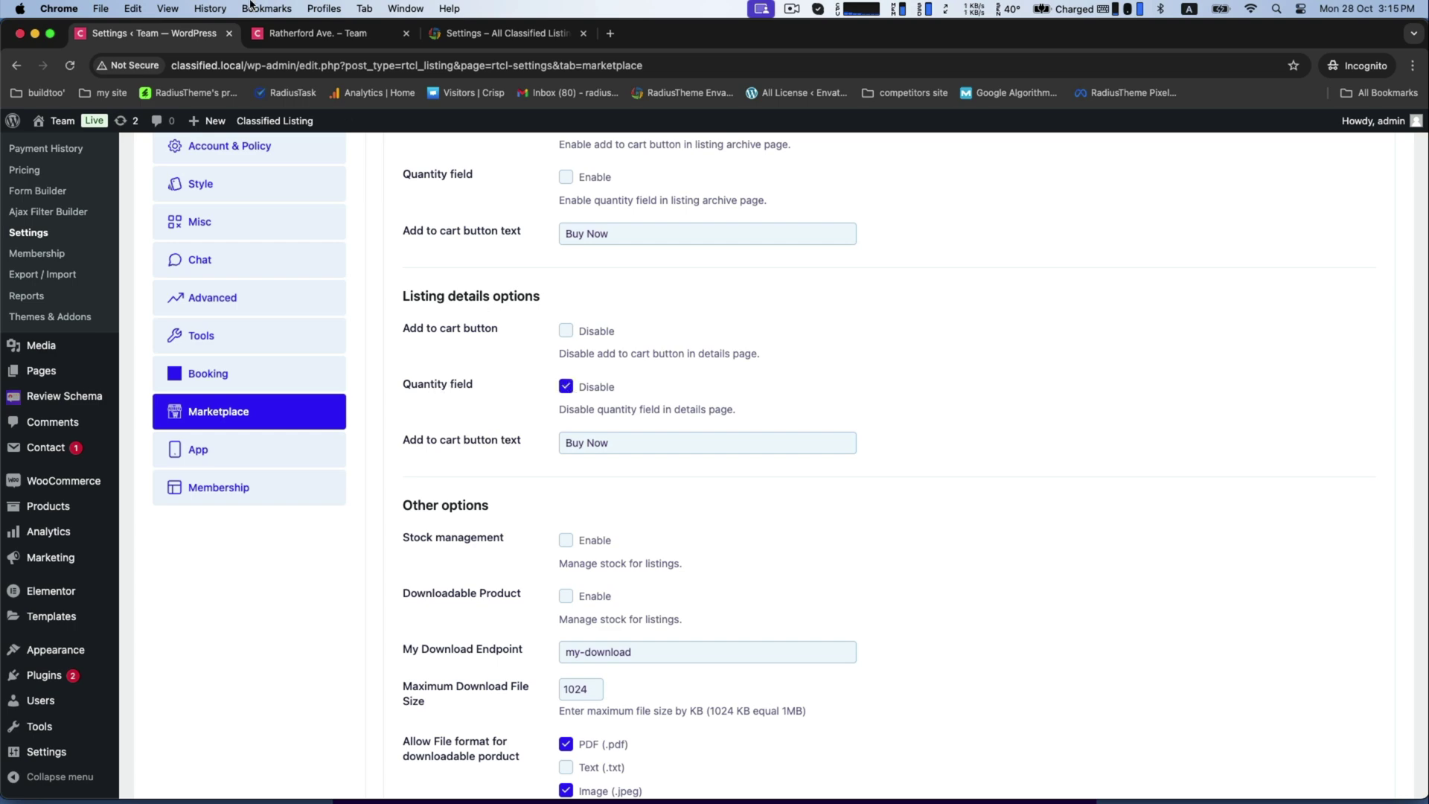
click(260, 33)
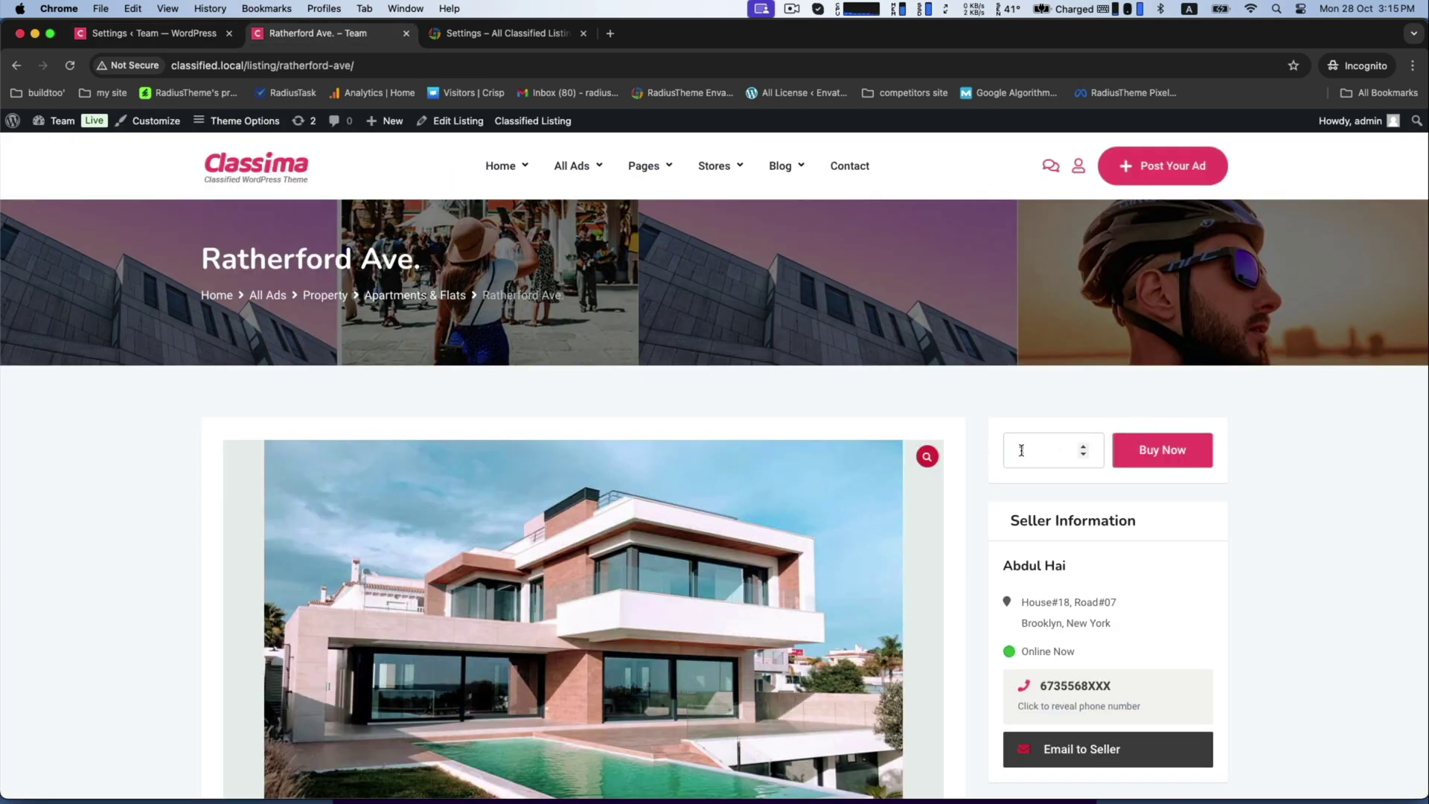
key(super+1)
scroll(464, 670, down, 4)
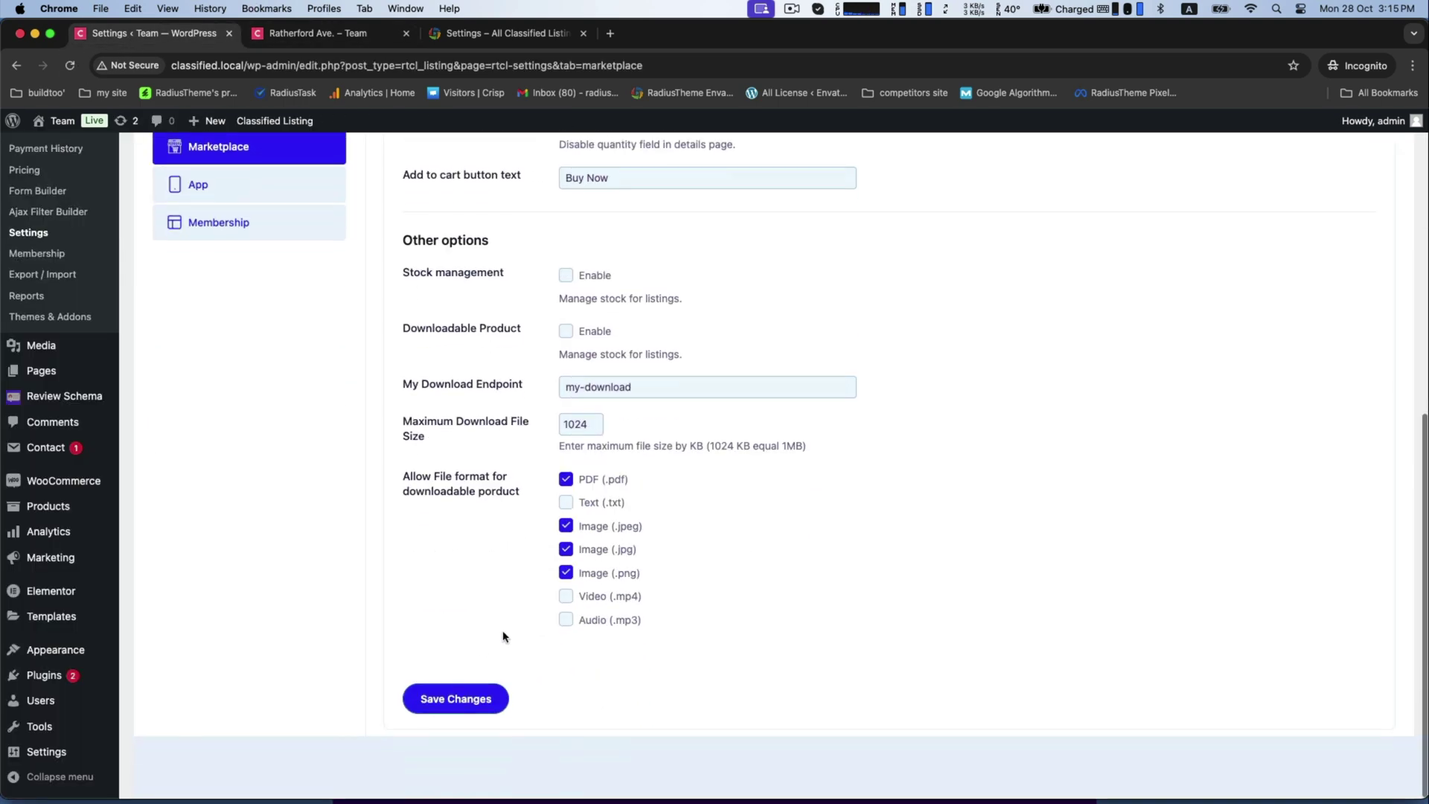
click(464, 697)
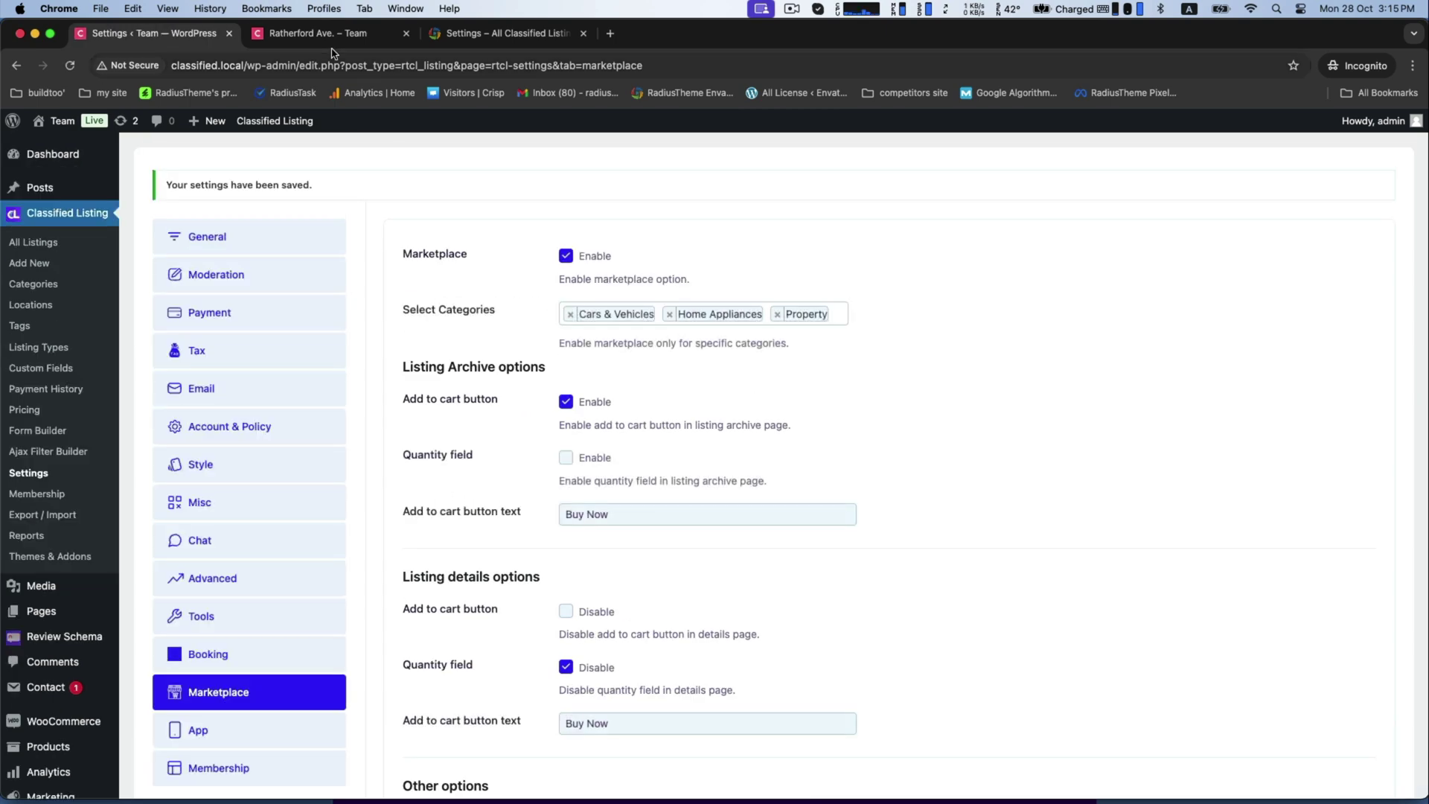
click(314, 35)
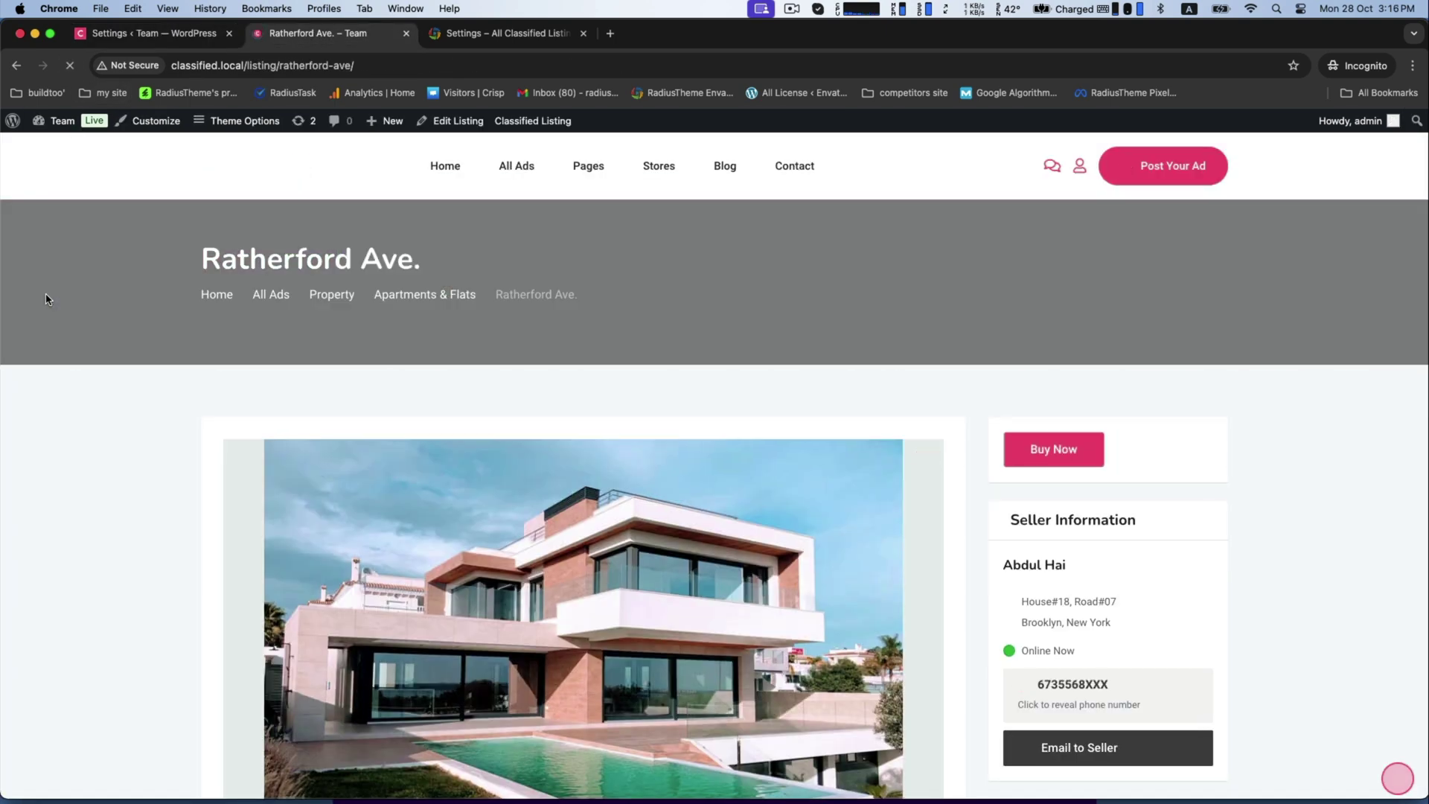
- Re-enable details-page add-to-cart and quantity field, save 'Order Now' button text, and preview the listing
click(221, 35)
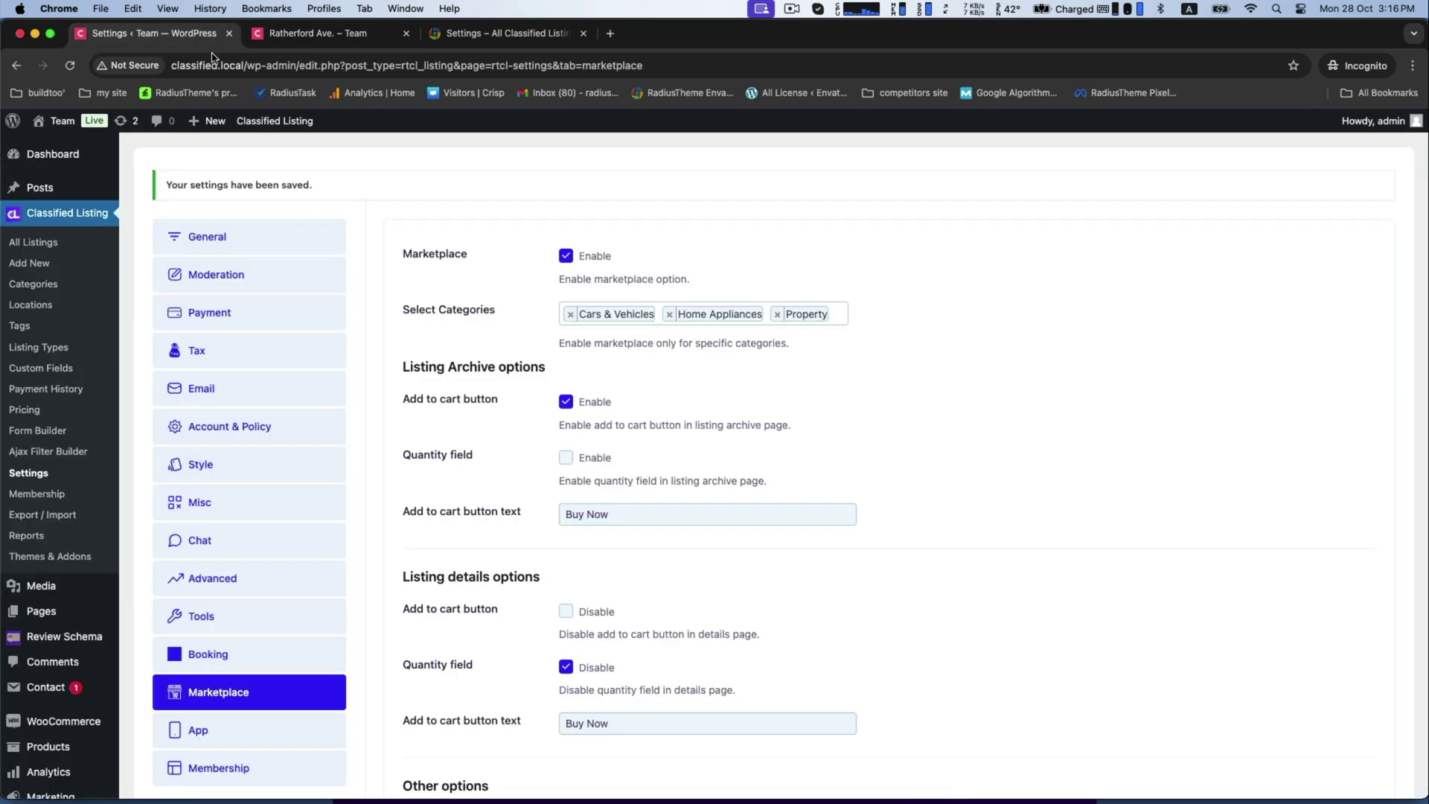
click(565, 611)
click(566, 666)
scroll(553, 419, down, 5)
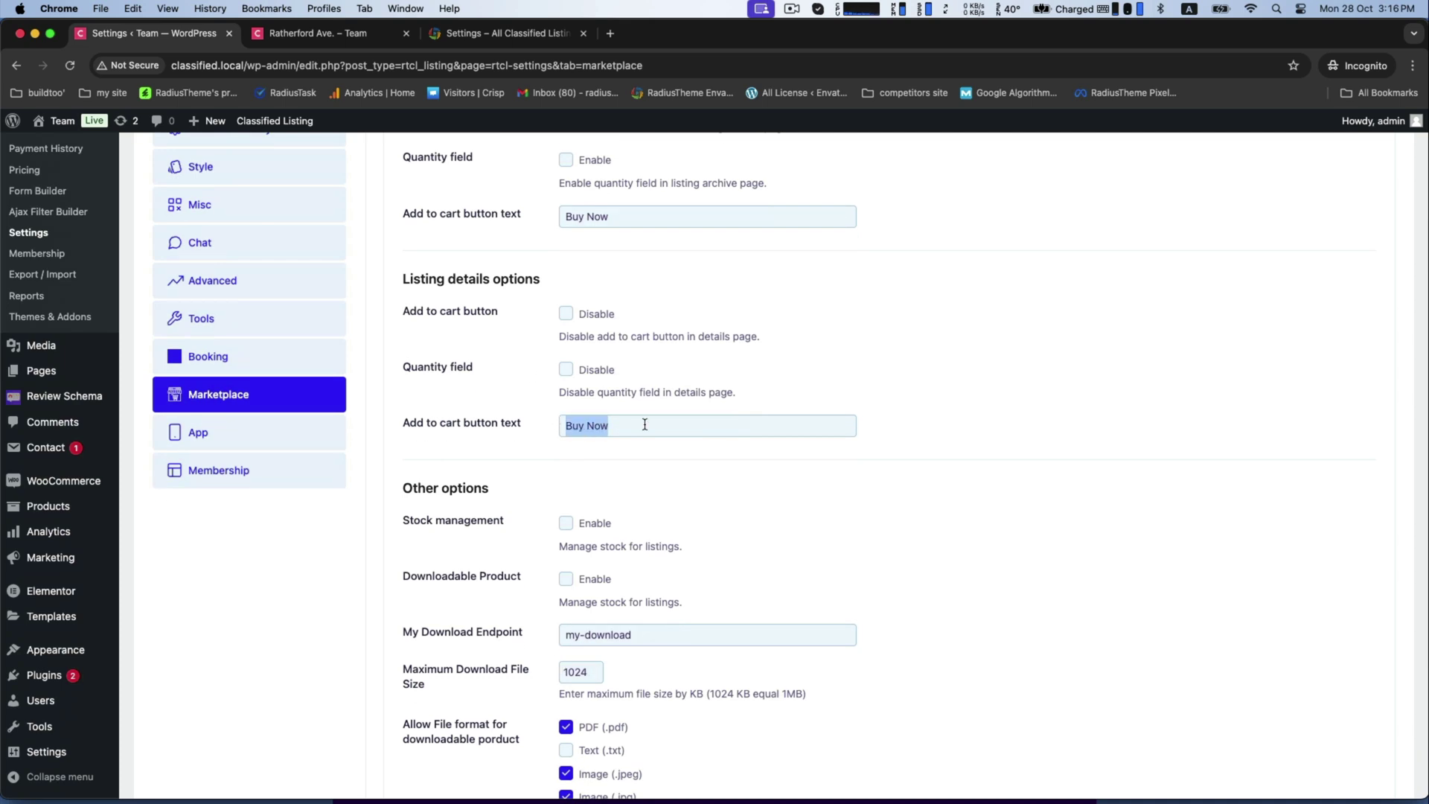
text(Order)
scroll(505, 430, down, 4)
click(455, 700)
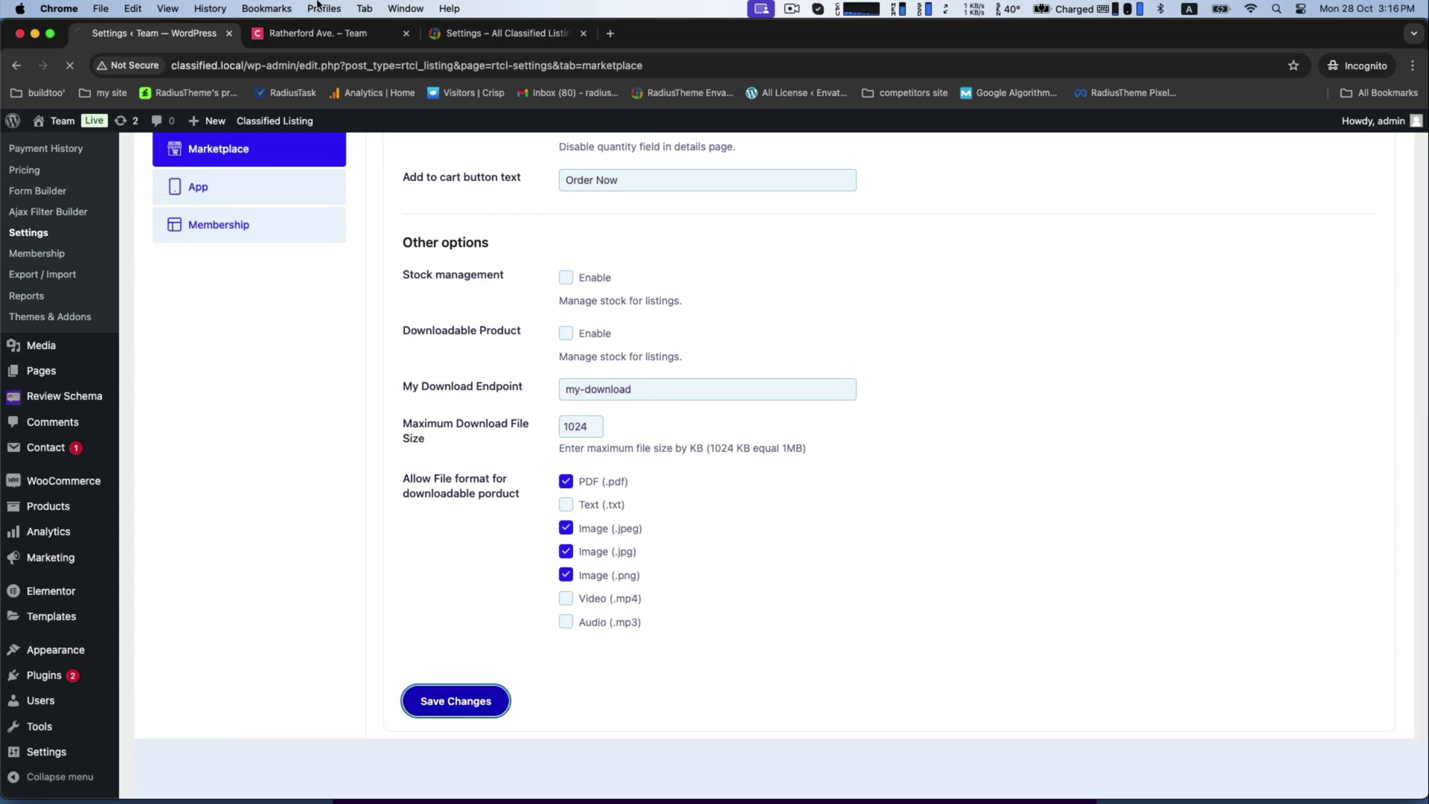
click(311, 33)
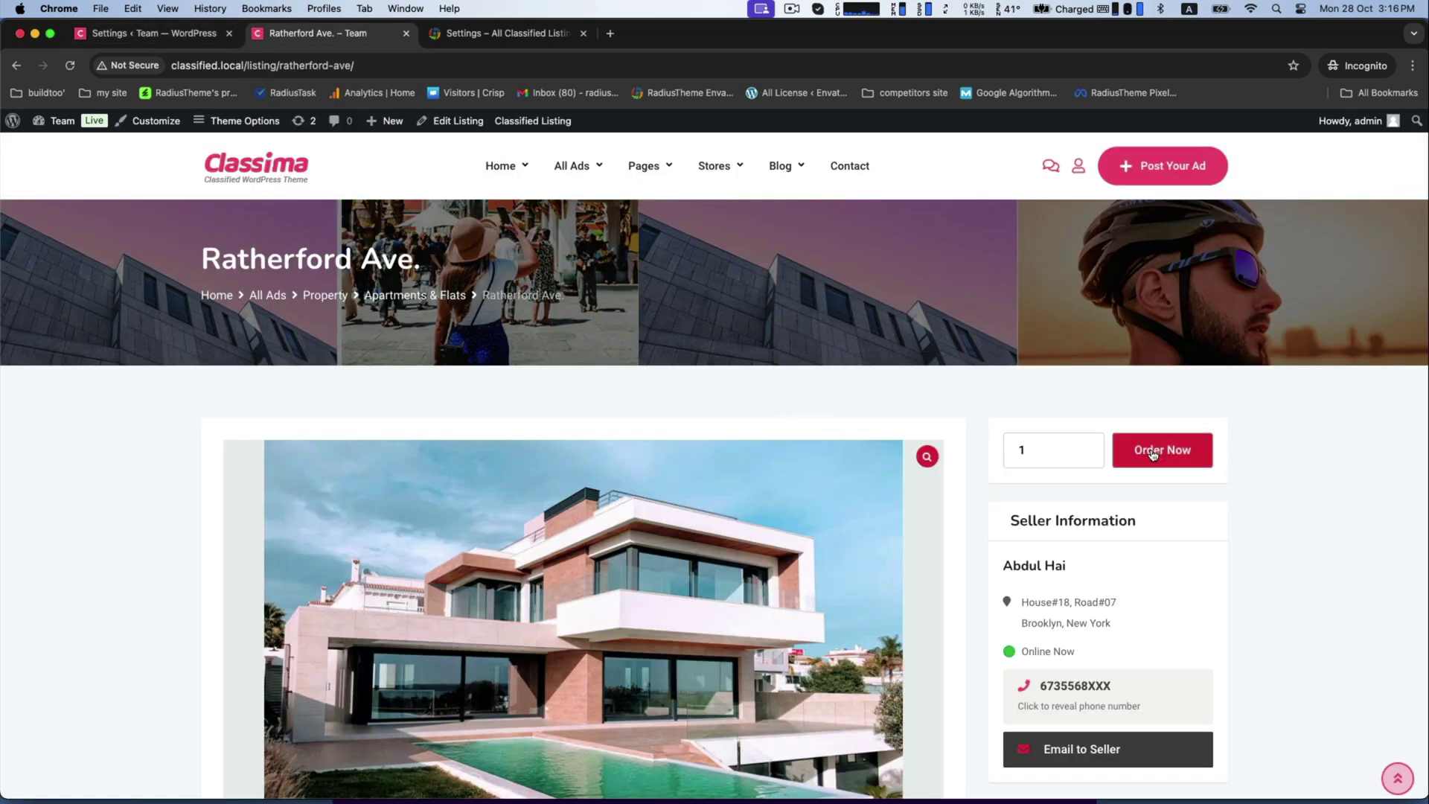
- Restore the button text to 'Buy Now', save, and recheck the Ratherford Ave. listing
key(ctrl+shift+Tab)
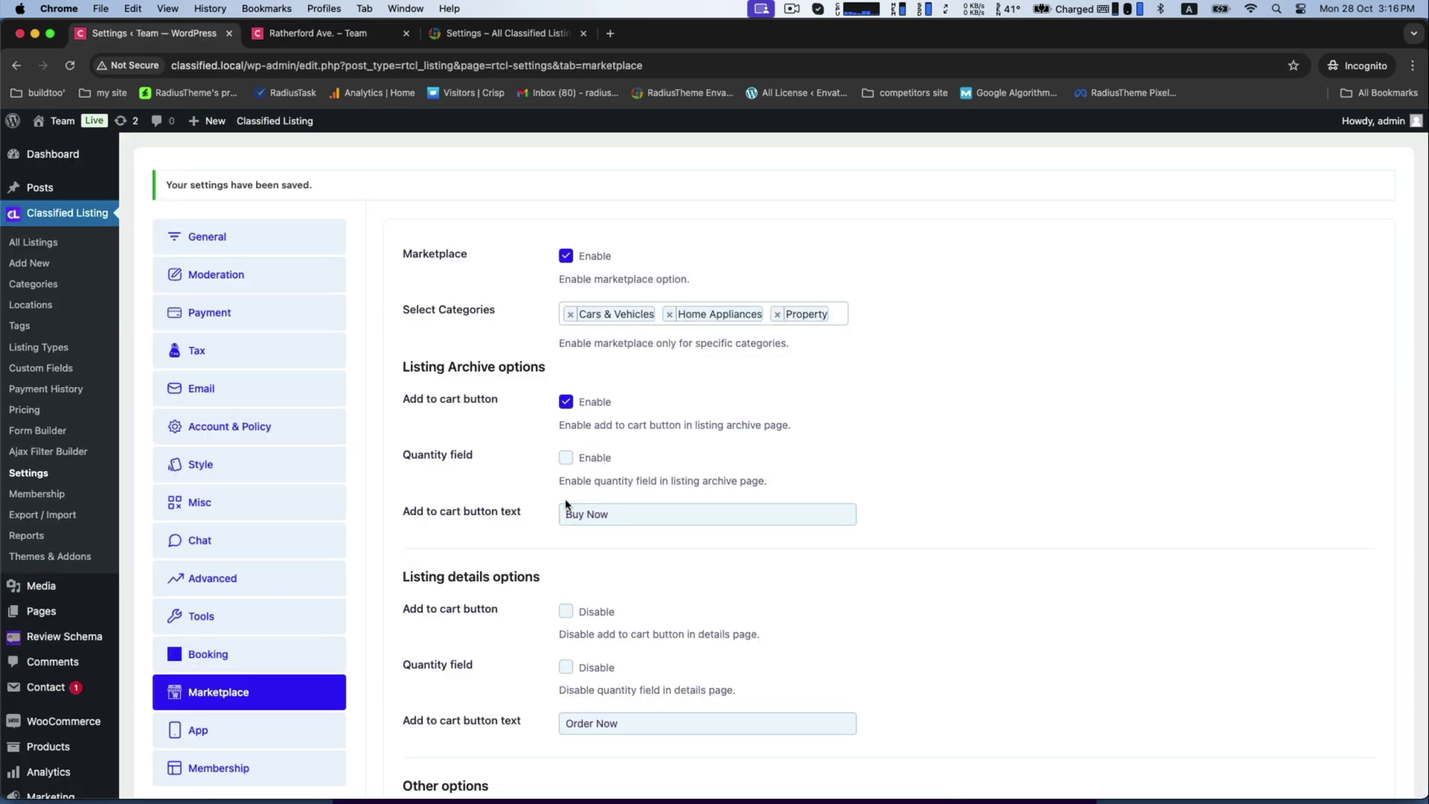
scroll(565, 506, down, 1)
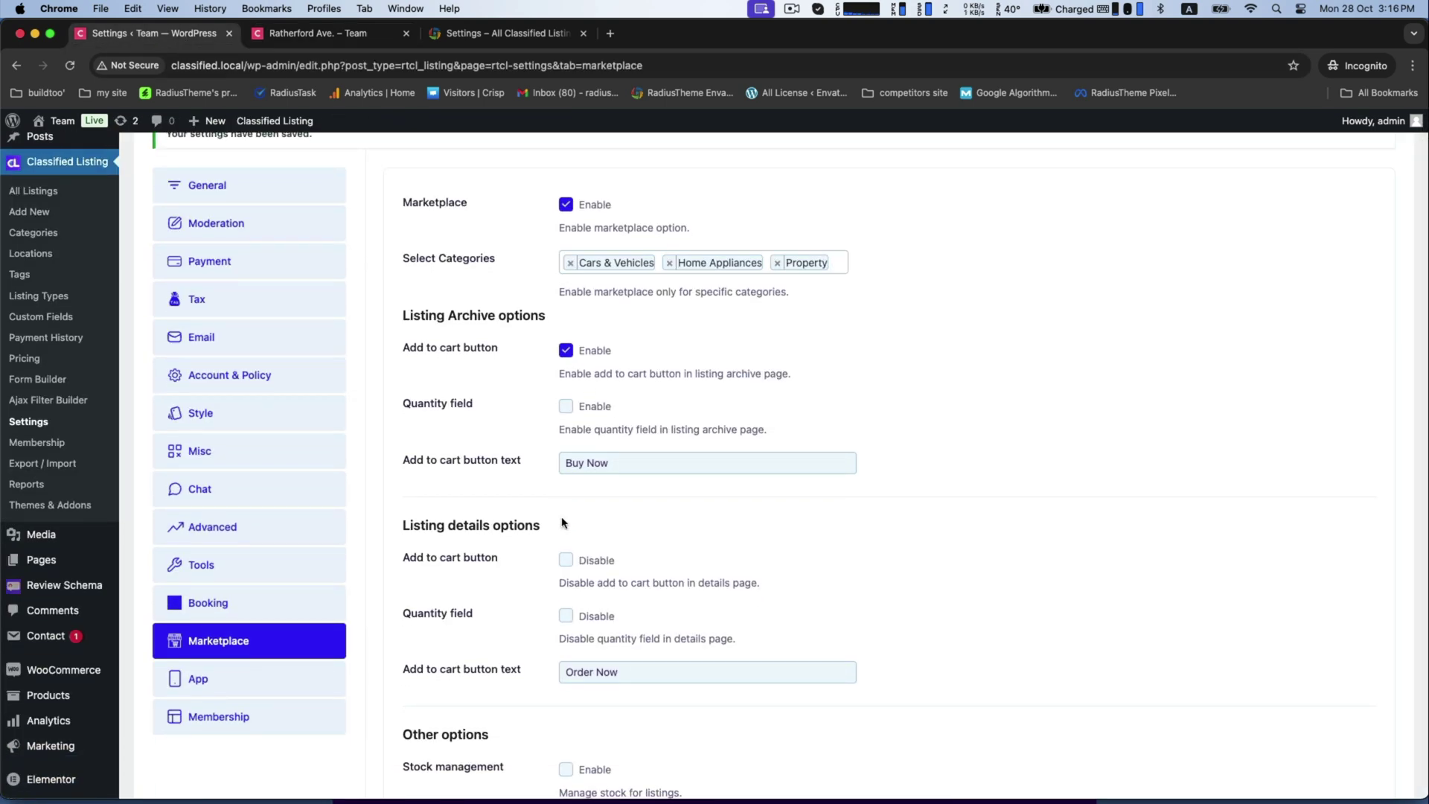
scroll(561, 521, down, 2)
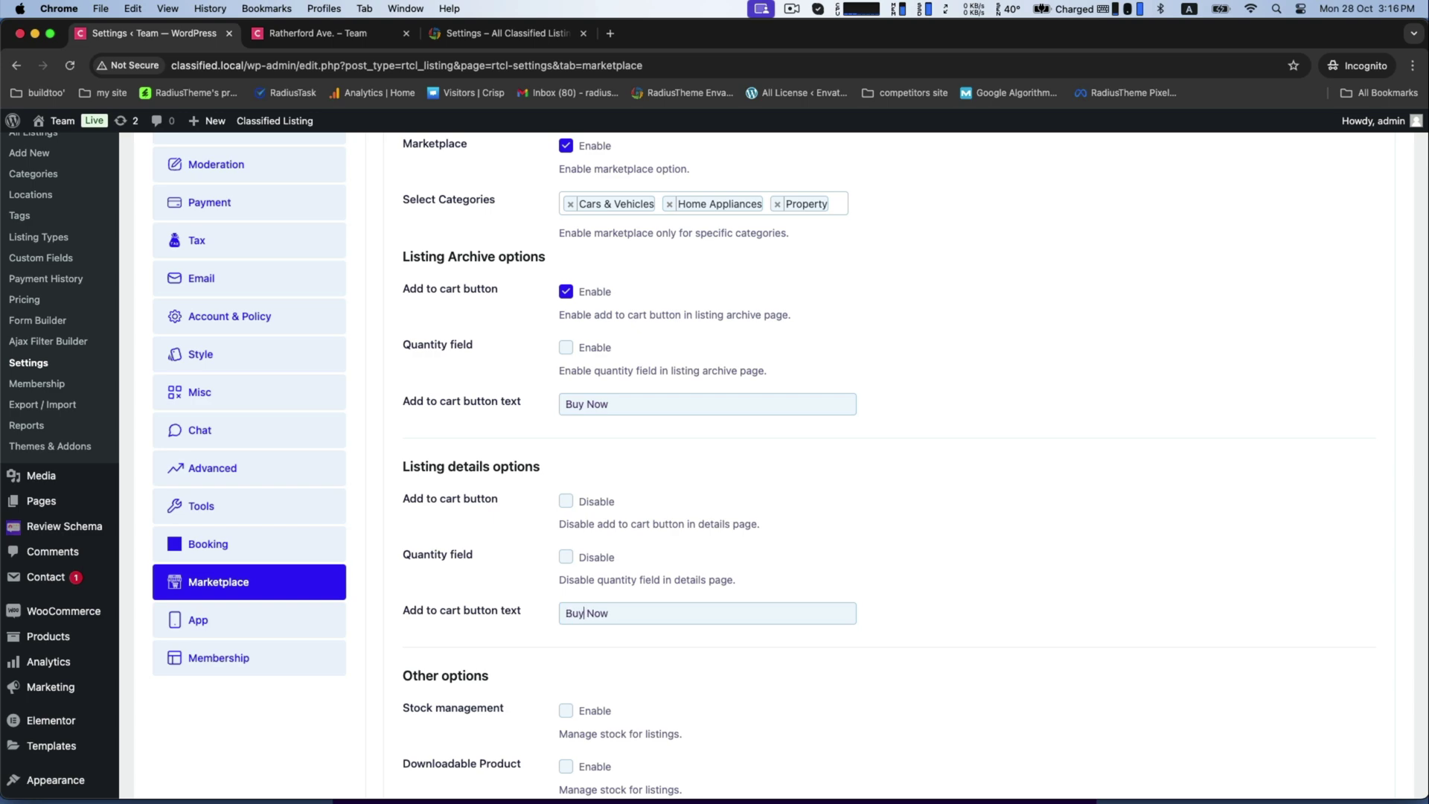
scroll(584, 612, down, 6)
click(467, 705)
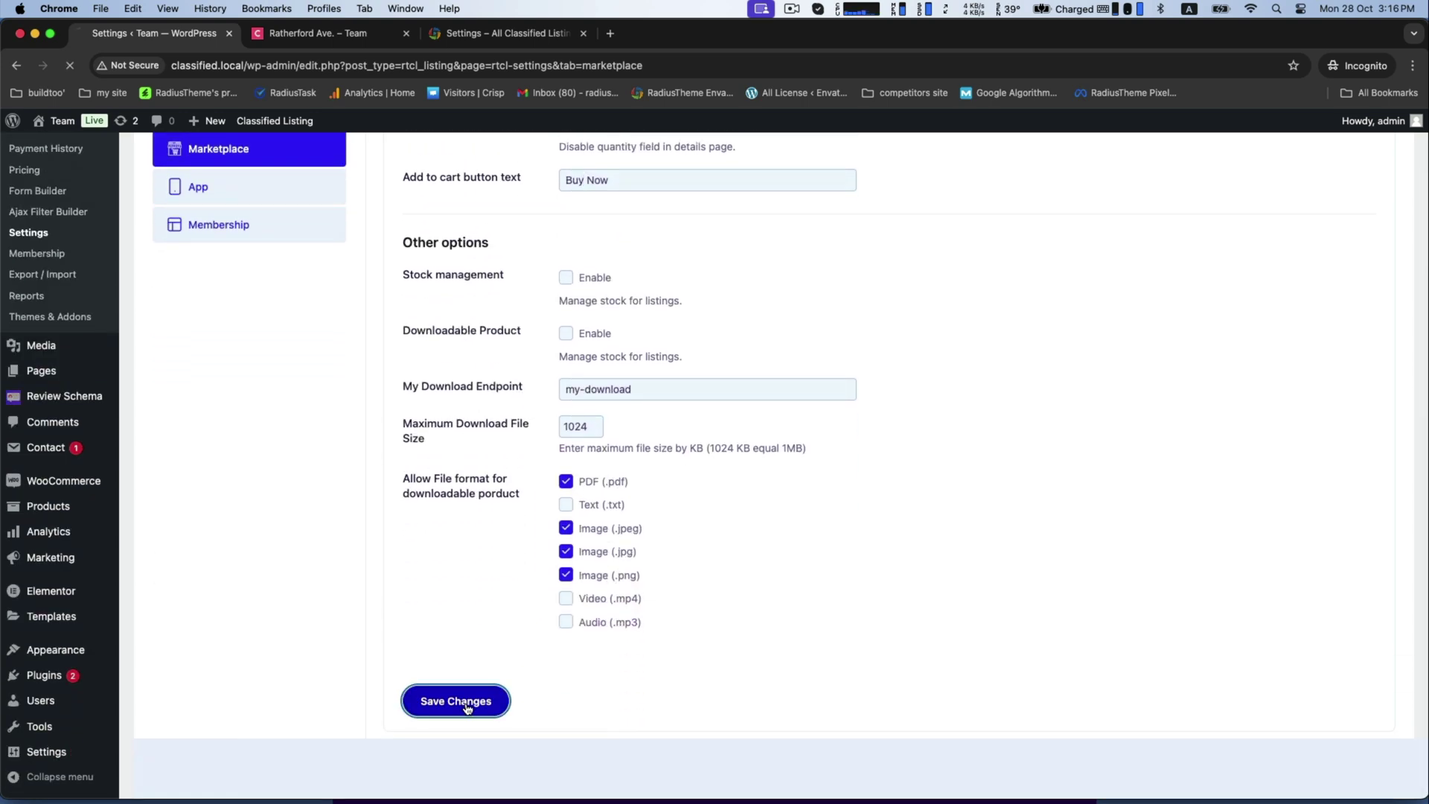
scroll(990, 440, down, 6)
key(ctrl+Tab)
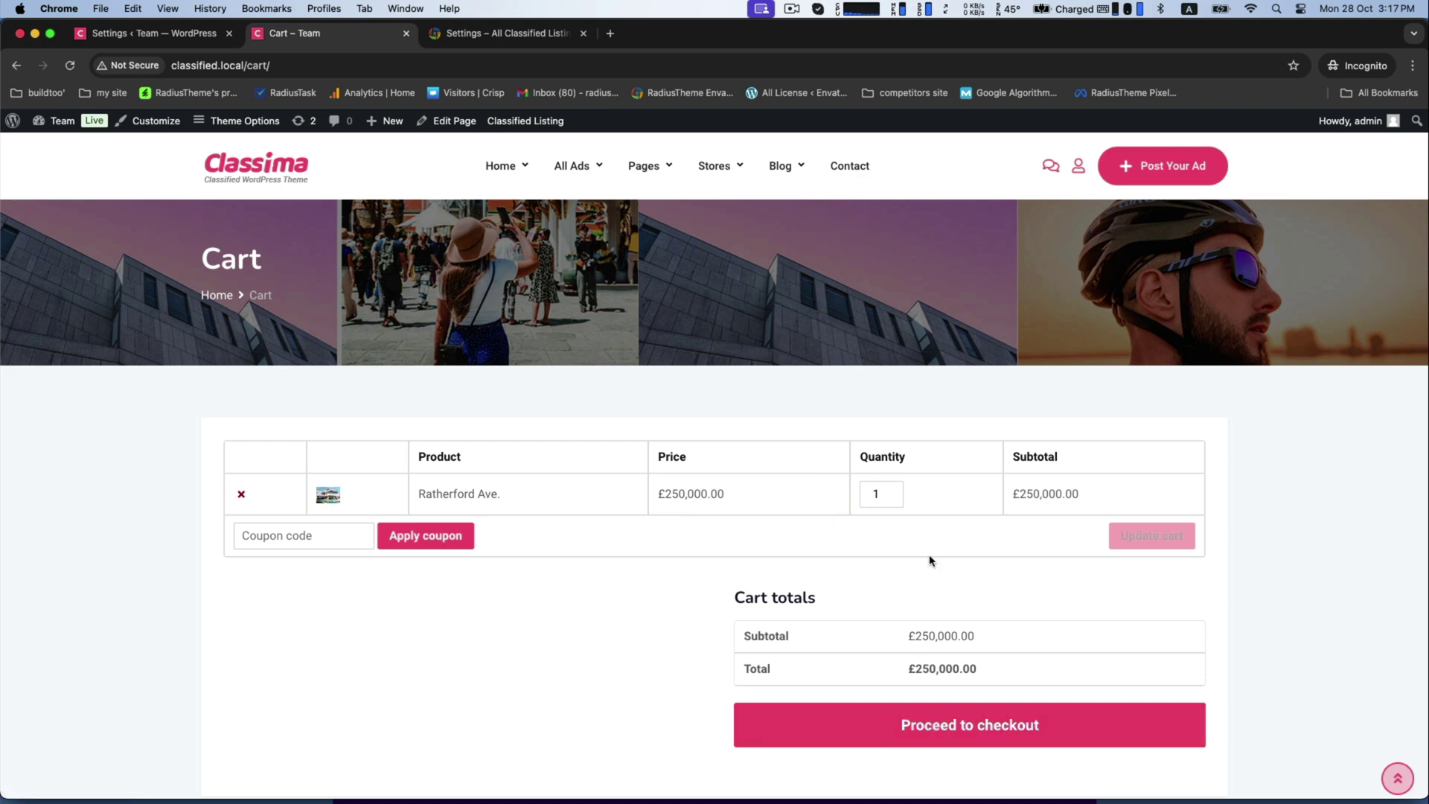
- Proceed to checkout and review billing details and the £250,000.00 subtotal
click(926, 726)
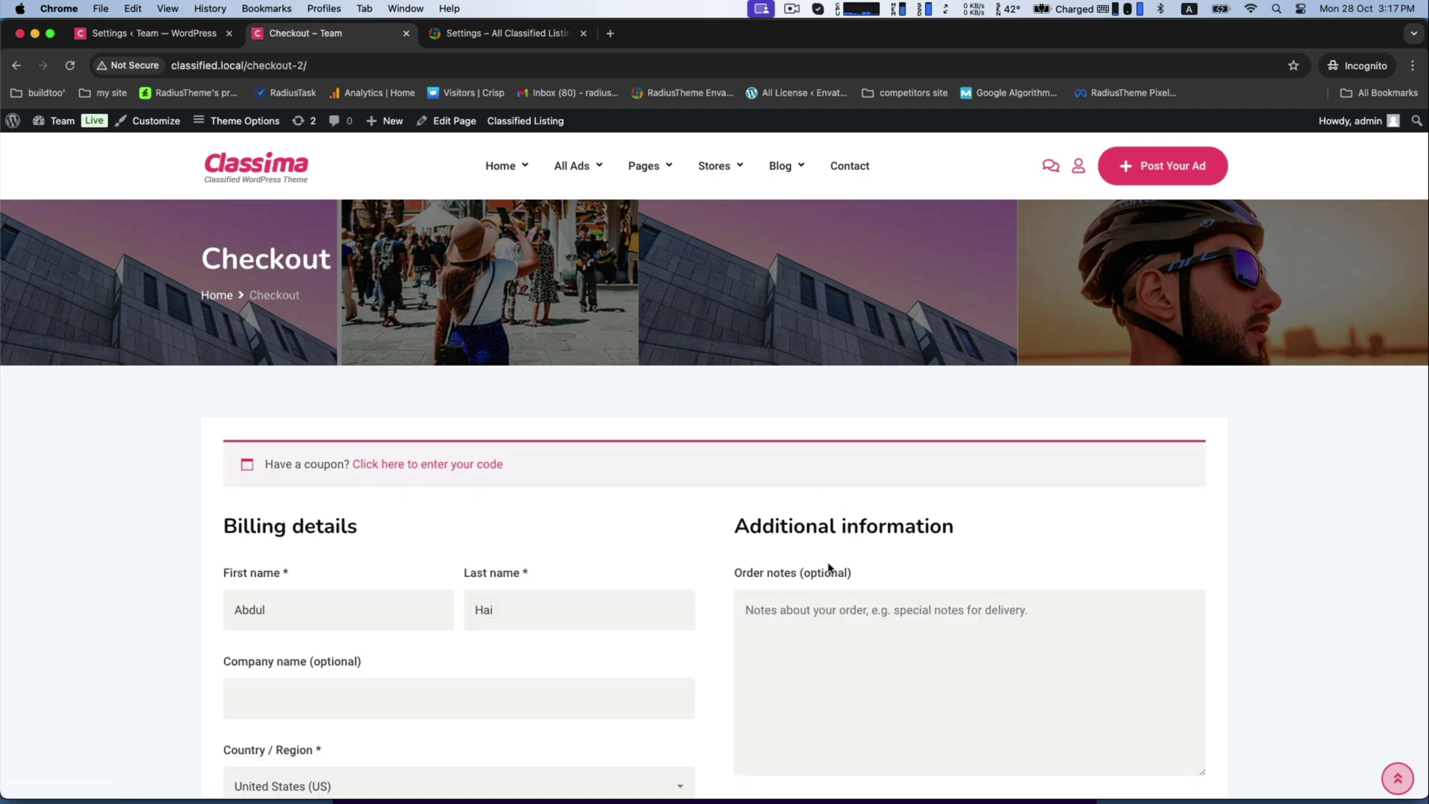
scroll(829, 568, down, 8)
scroll(762, 573, up, 2)
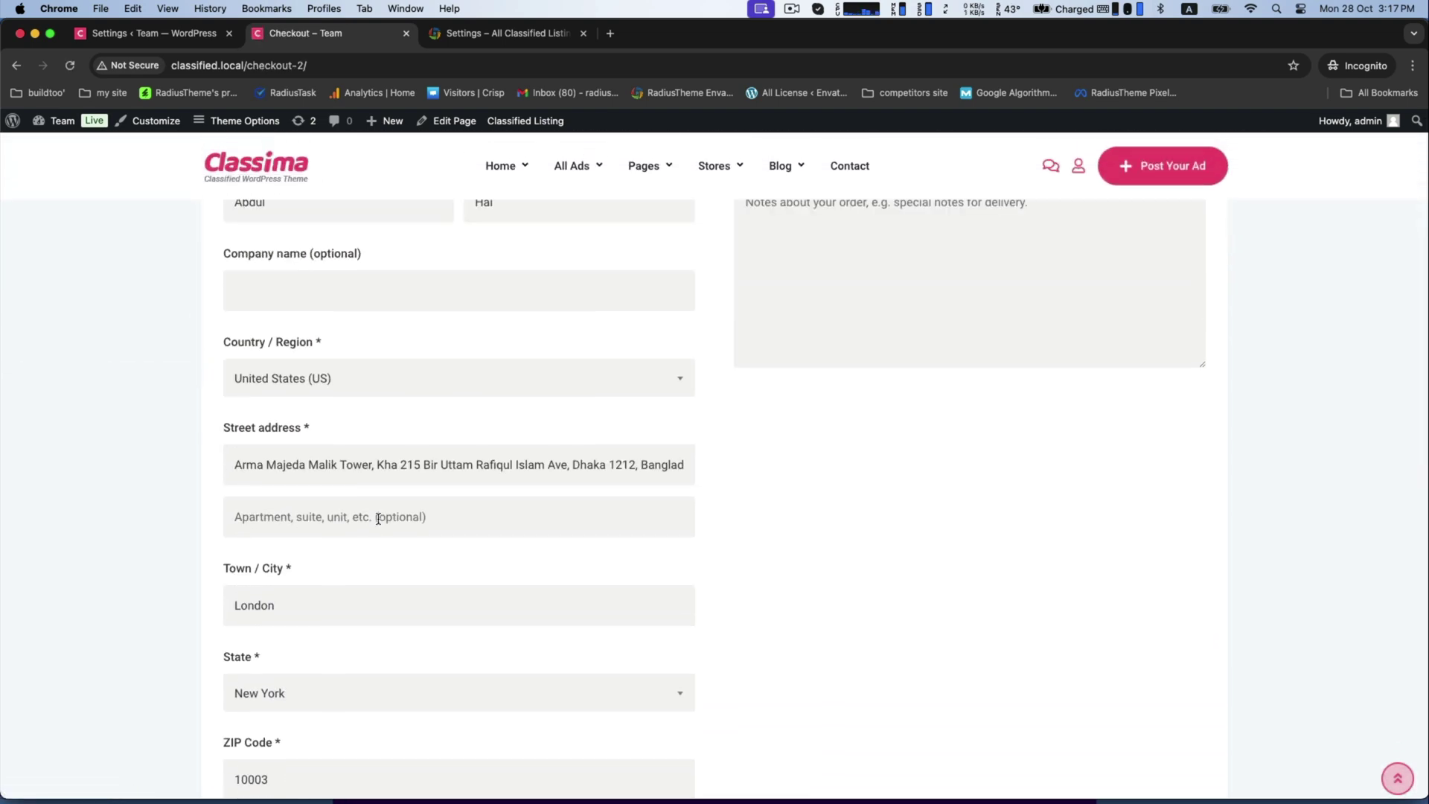
scroll(372, 529, down, 12)
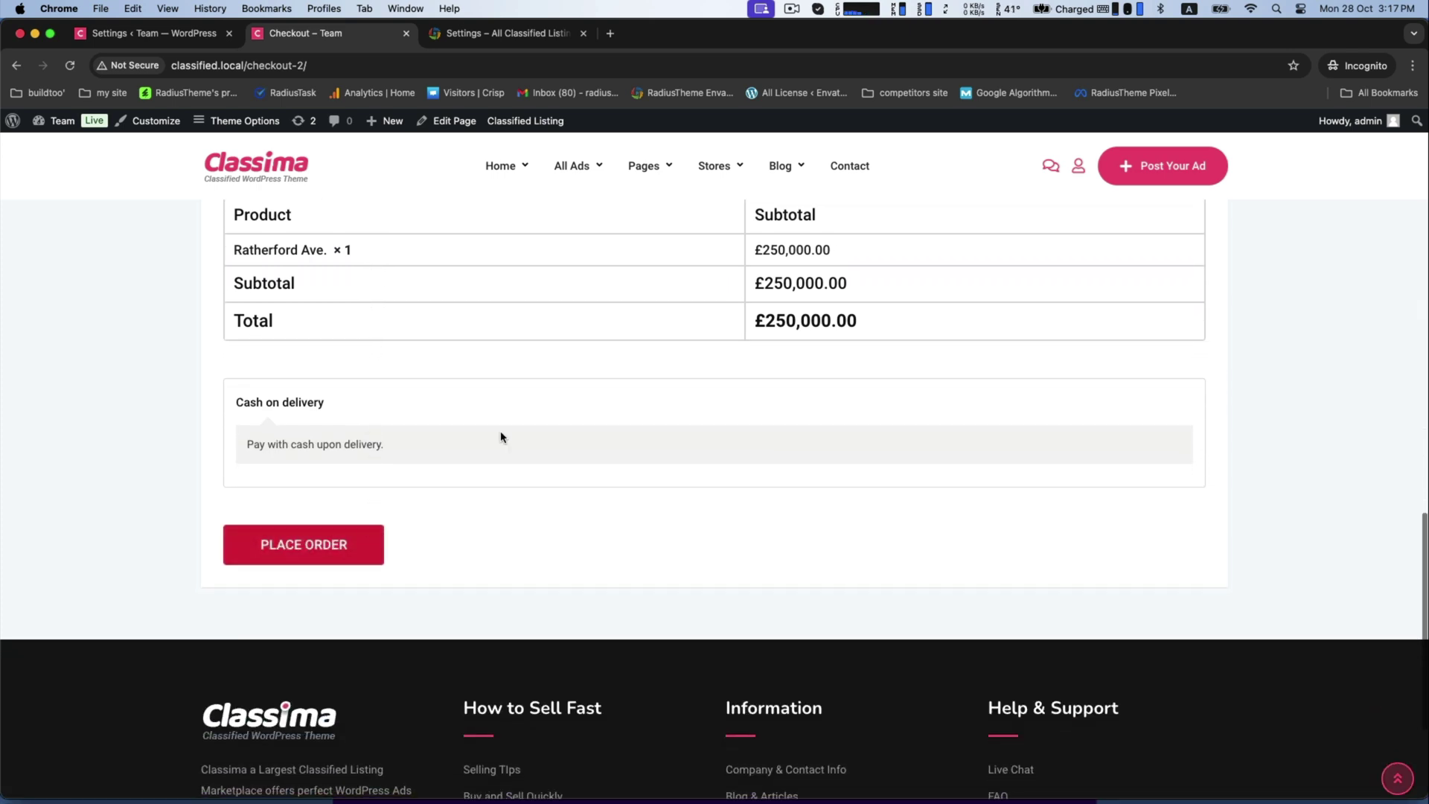
drag(754, 283, 878, 287)
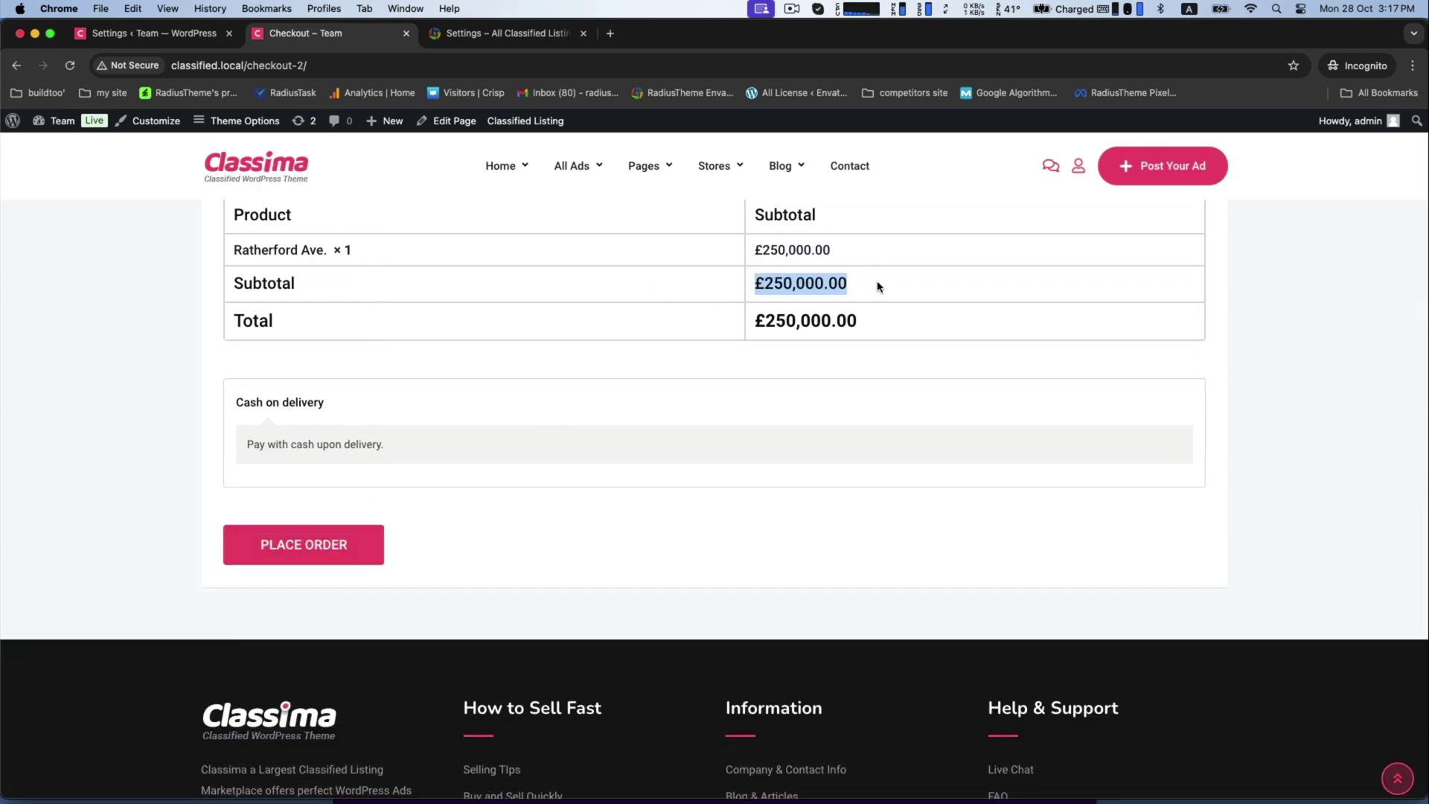
- Place the cash-on-delivery order for Ratherford Ave. and review the £250,000.00 confirmation
click(267, 549)
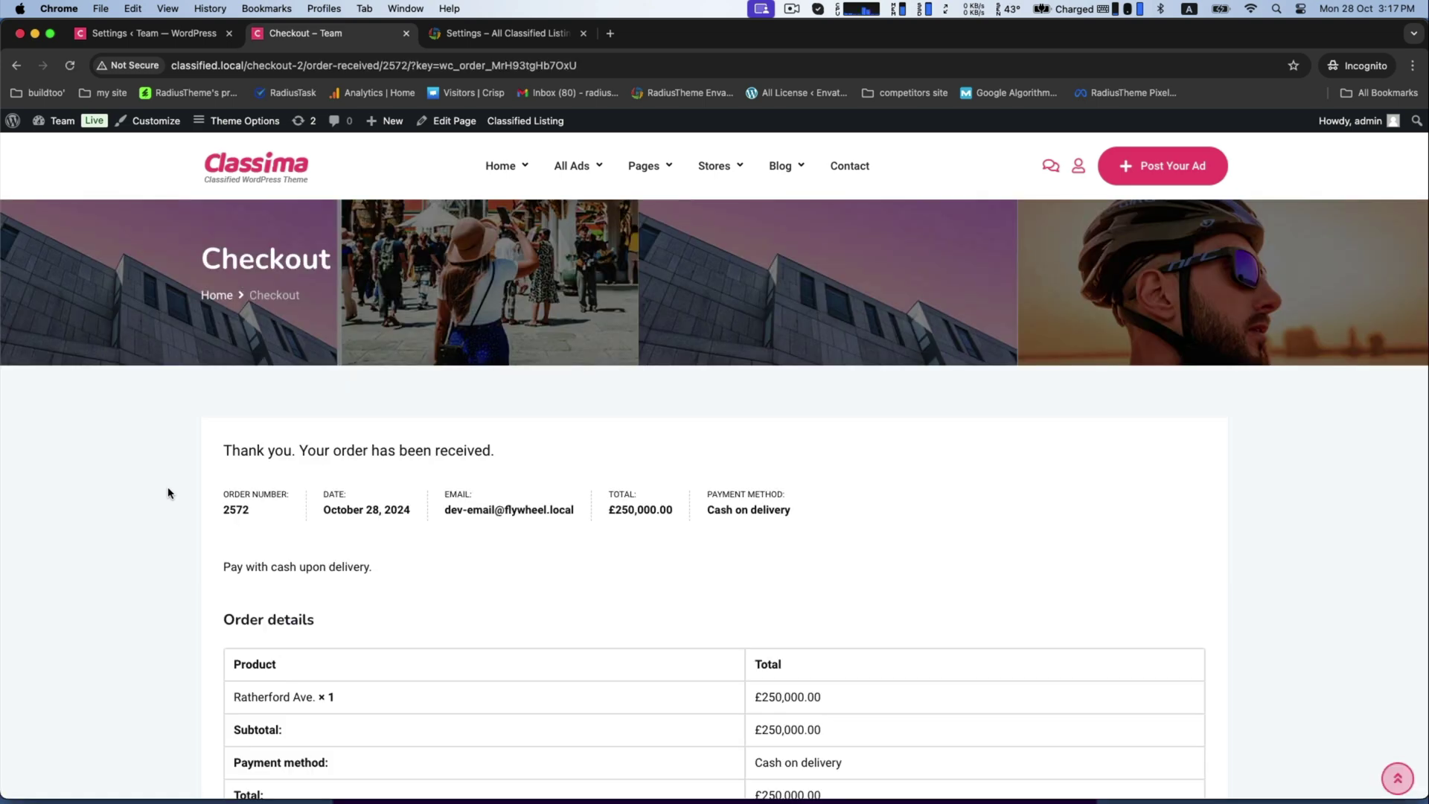
scroll(169, 491, down, 3)
scroll(491, 506, down, 3)
scroll(573, 561, down, 2)
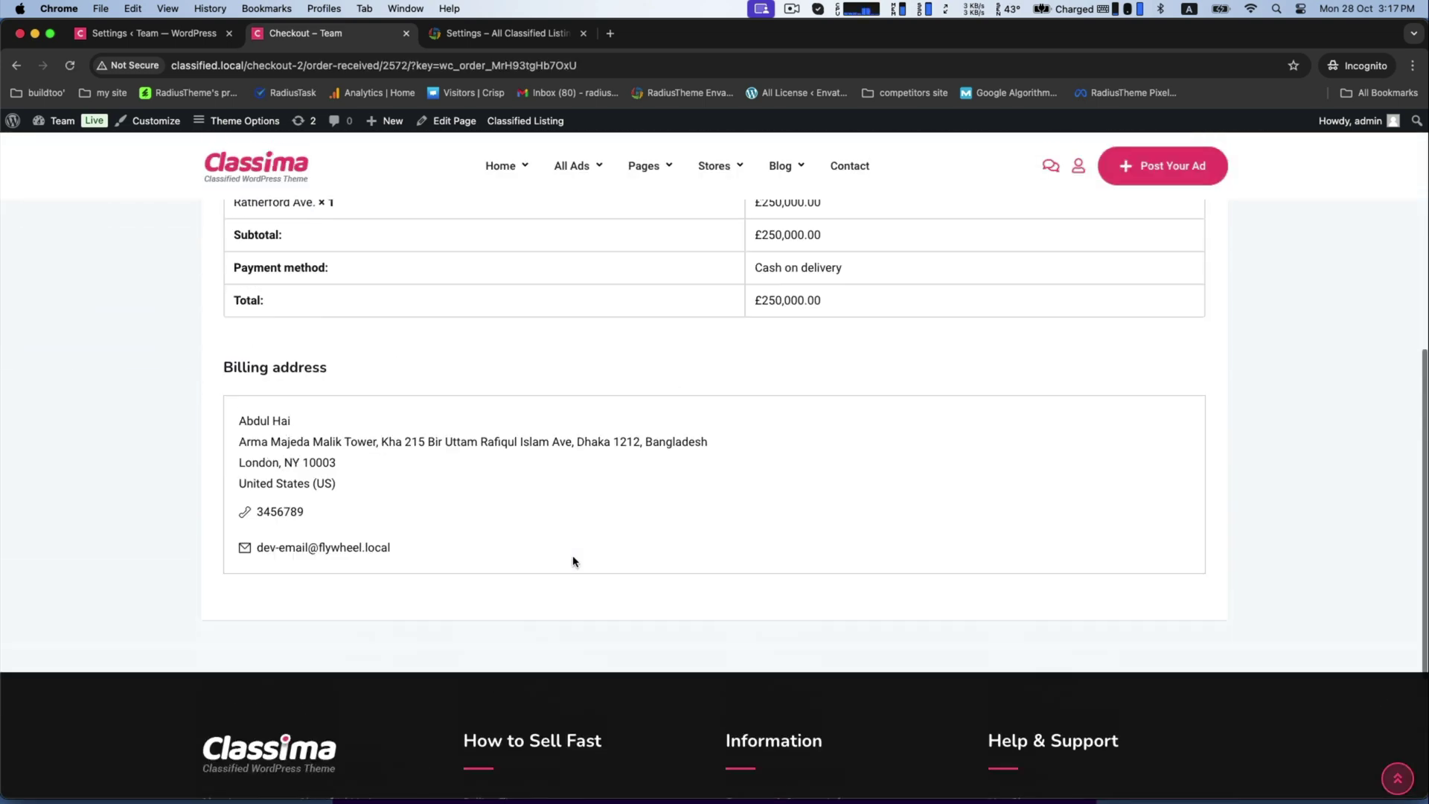
scroll(573, 561, up, 6)
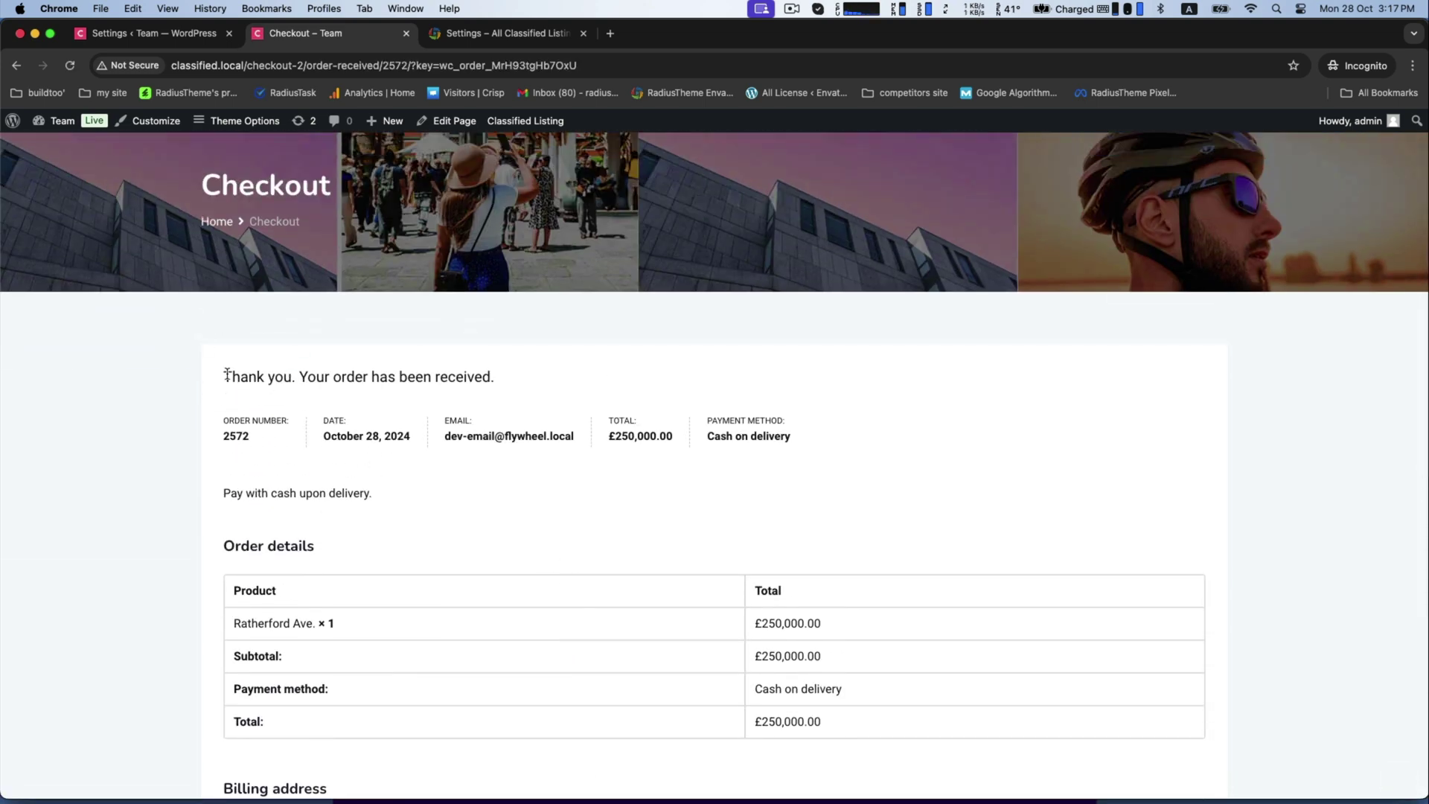
drag(227, 374, 614, 375)
scroll(714, 568, down, 5)
scroll(714, 568, up, 6)
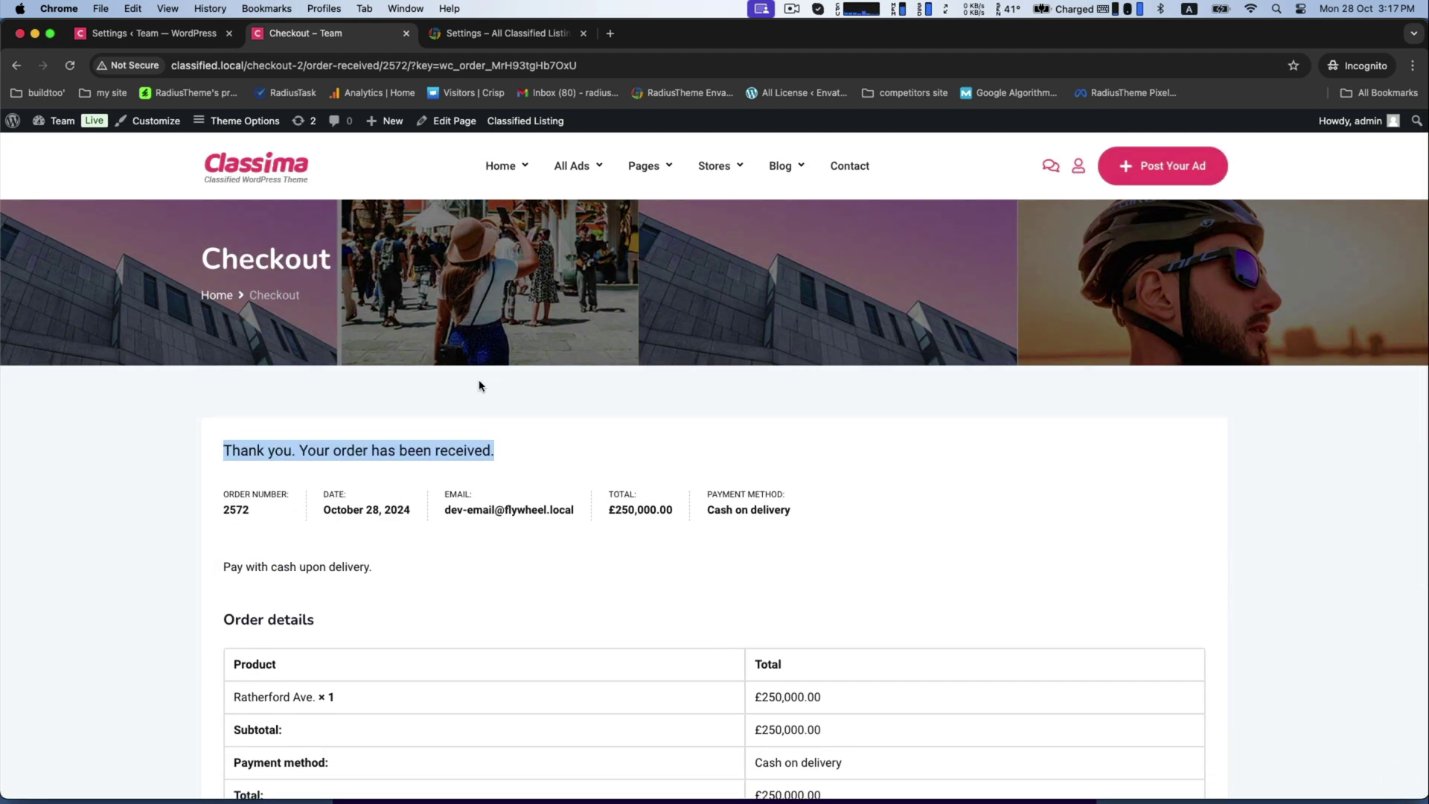
- Show the All Ads listings page in grid view
mouse_move(595, 167)
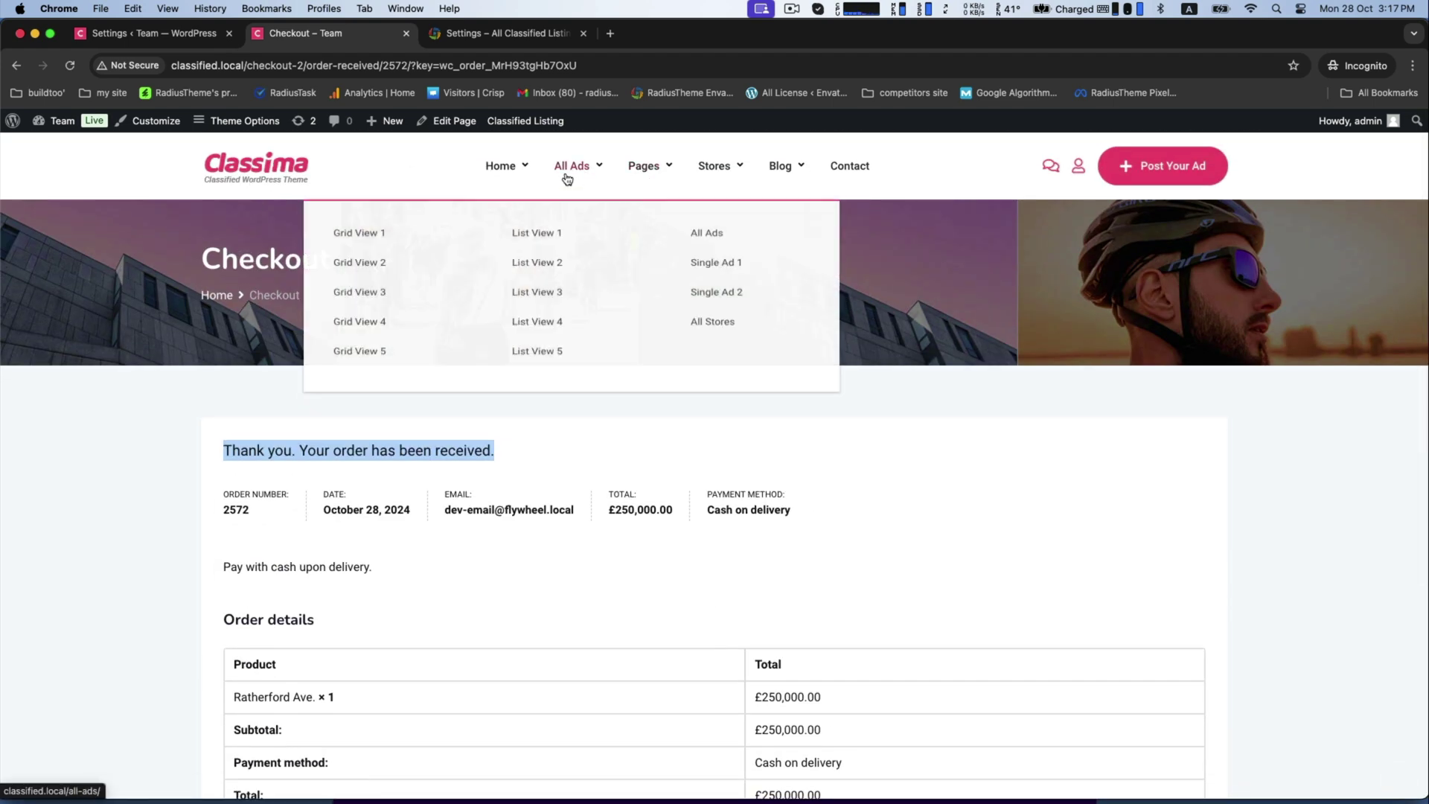
click(704, 243)
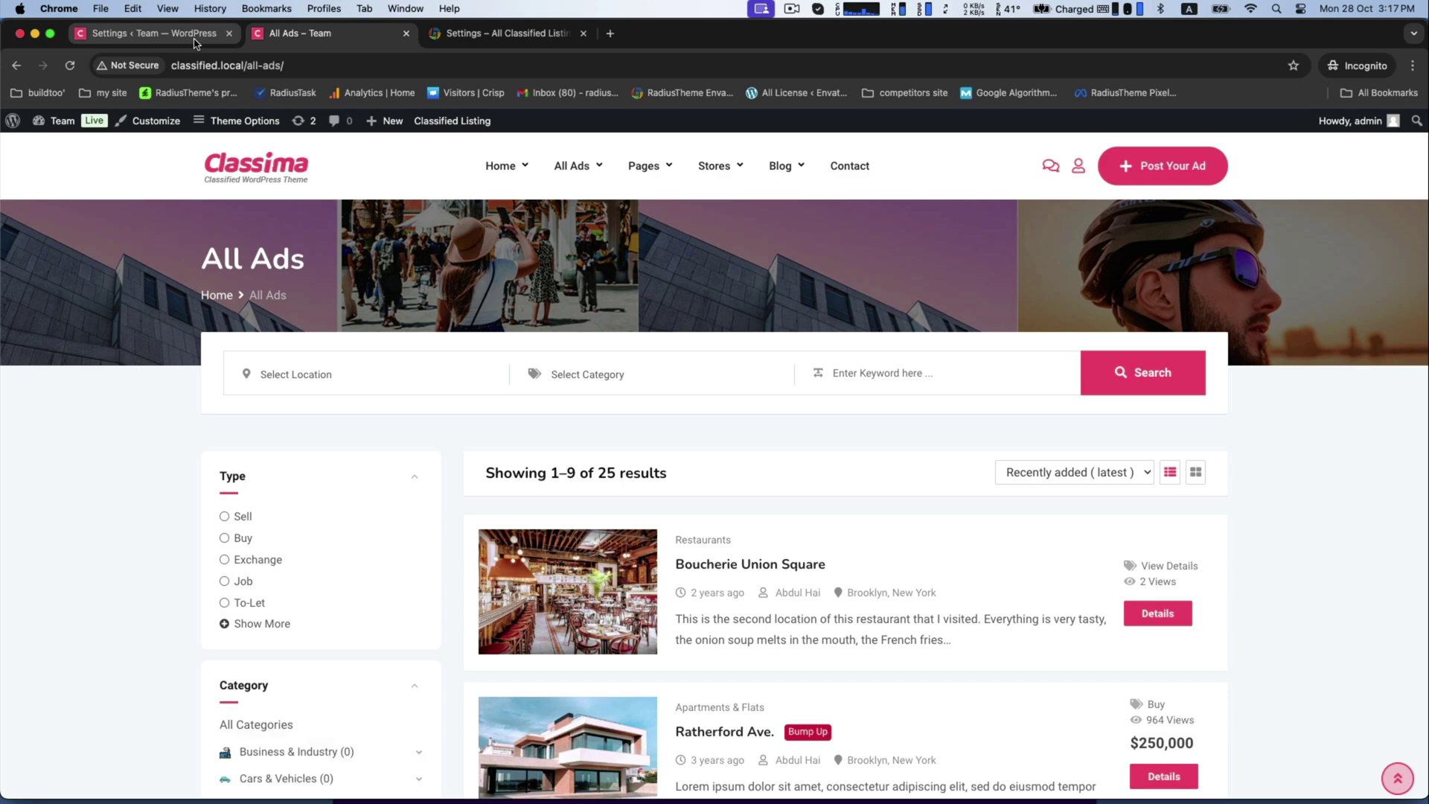
click(1195, 471)
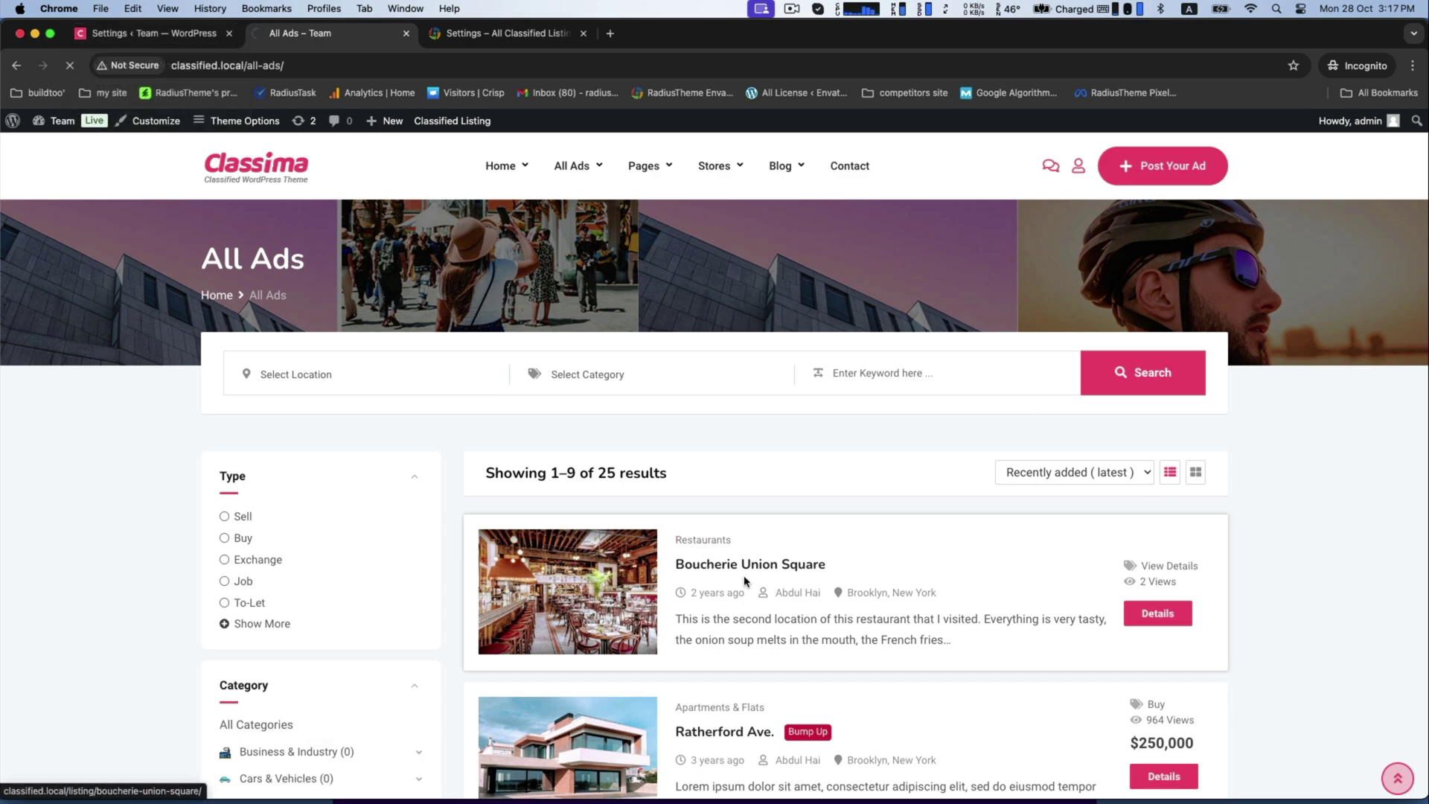
scroll(744, 583, down, 8)
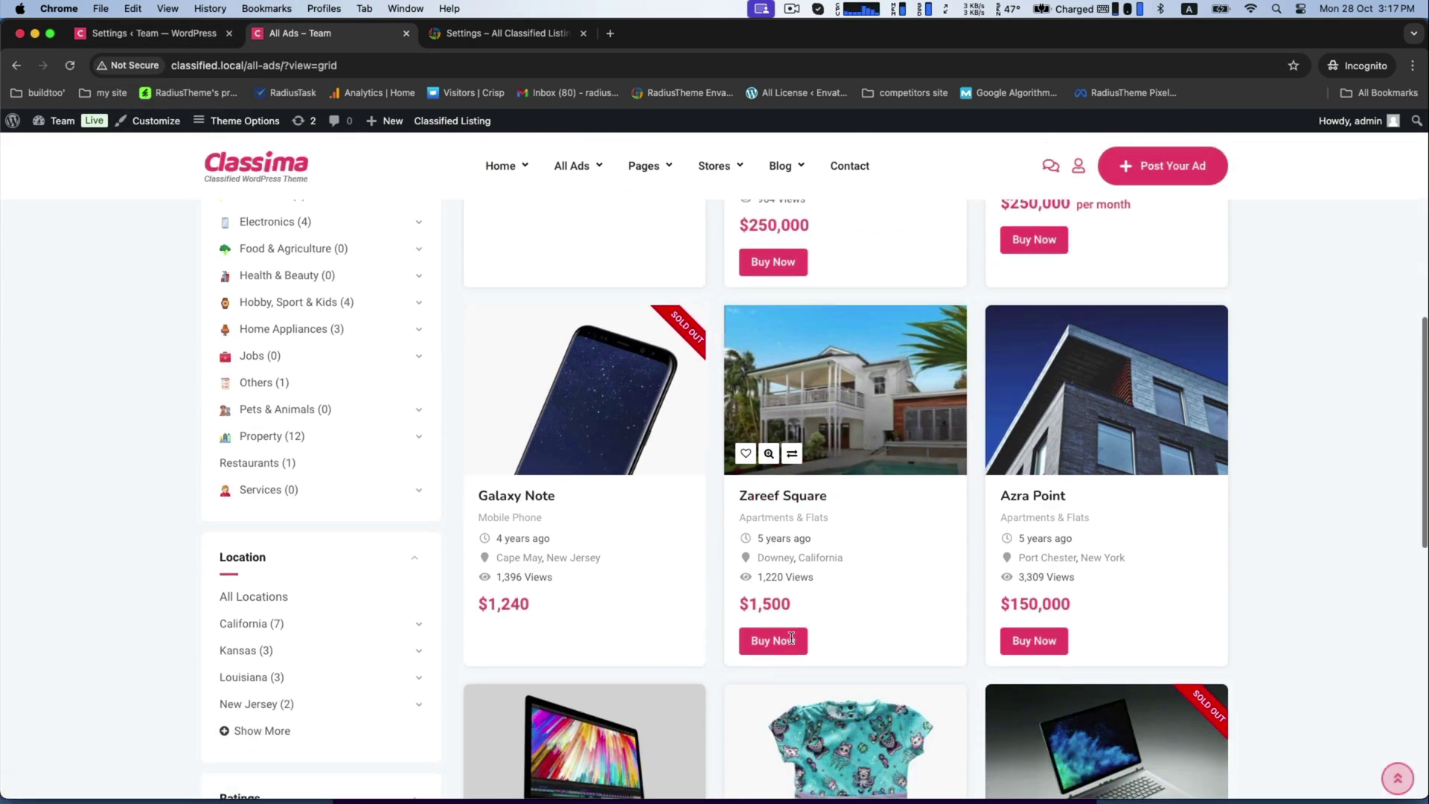
- Review the Marketplace settings, then confirm Buy Now buttons on Zareef Square and Azra Point
key(ctrl+shift+Tab)
scroll(449, 290, down, 10)
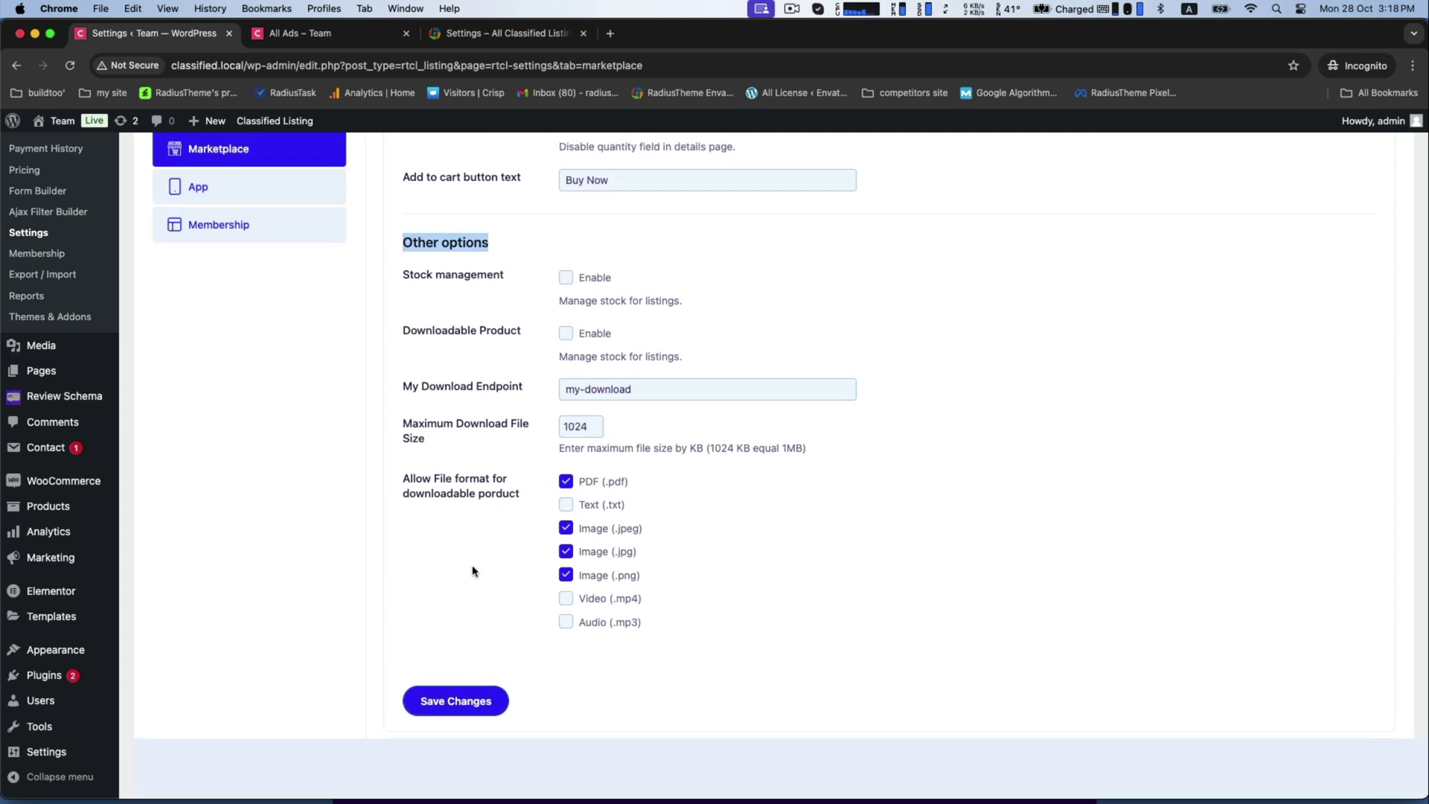
scroll(424, 551, up, 1)
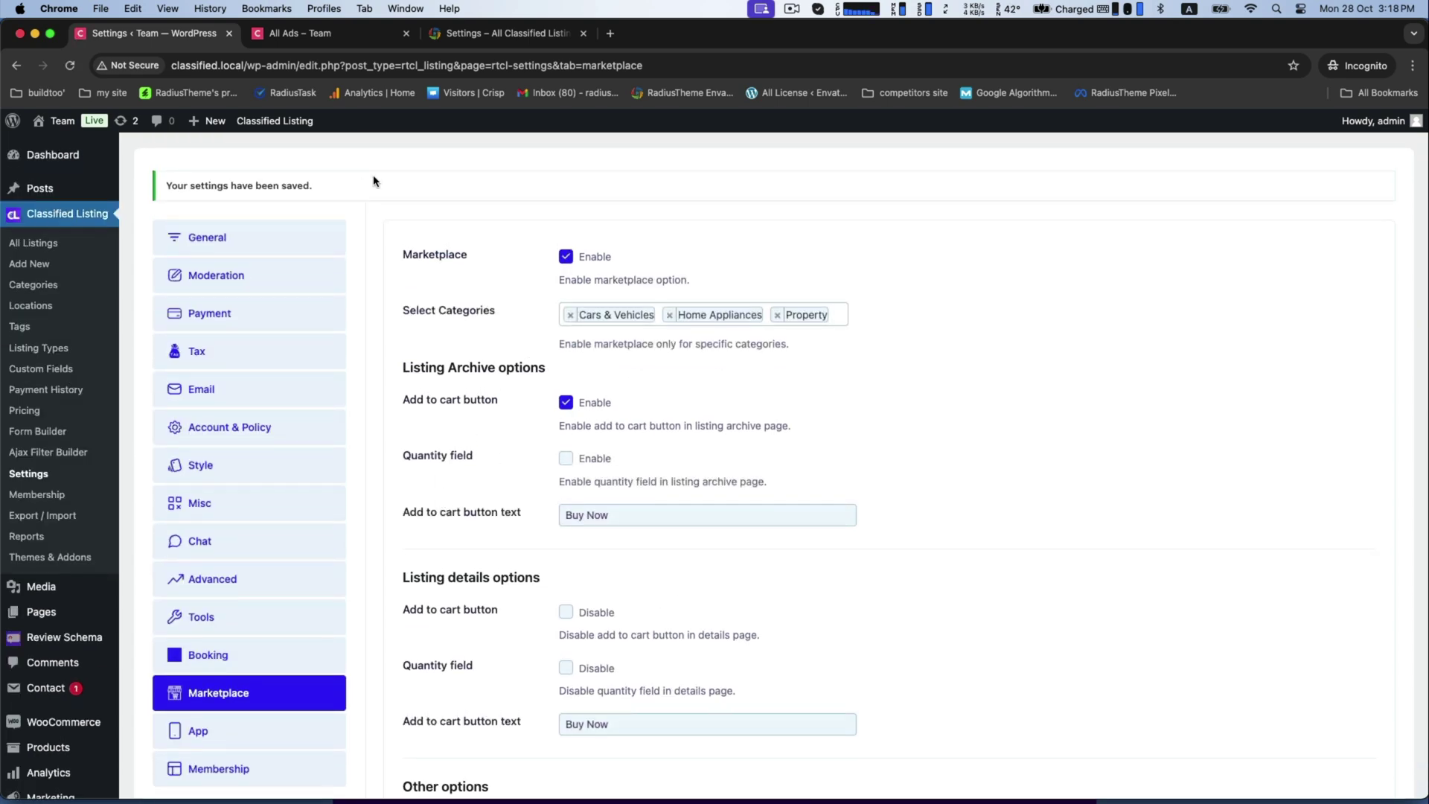
click(335, 33)
scroll(411, 225, up, 5)
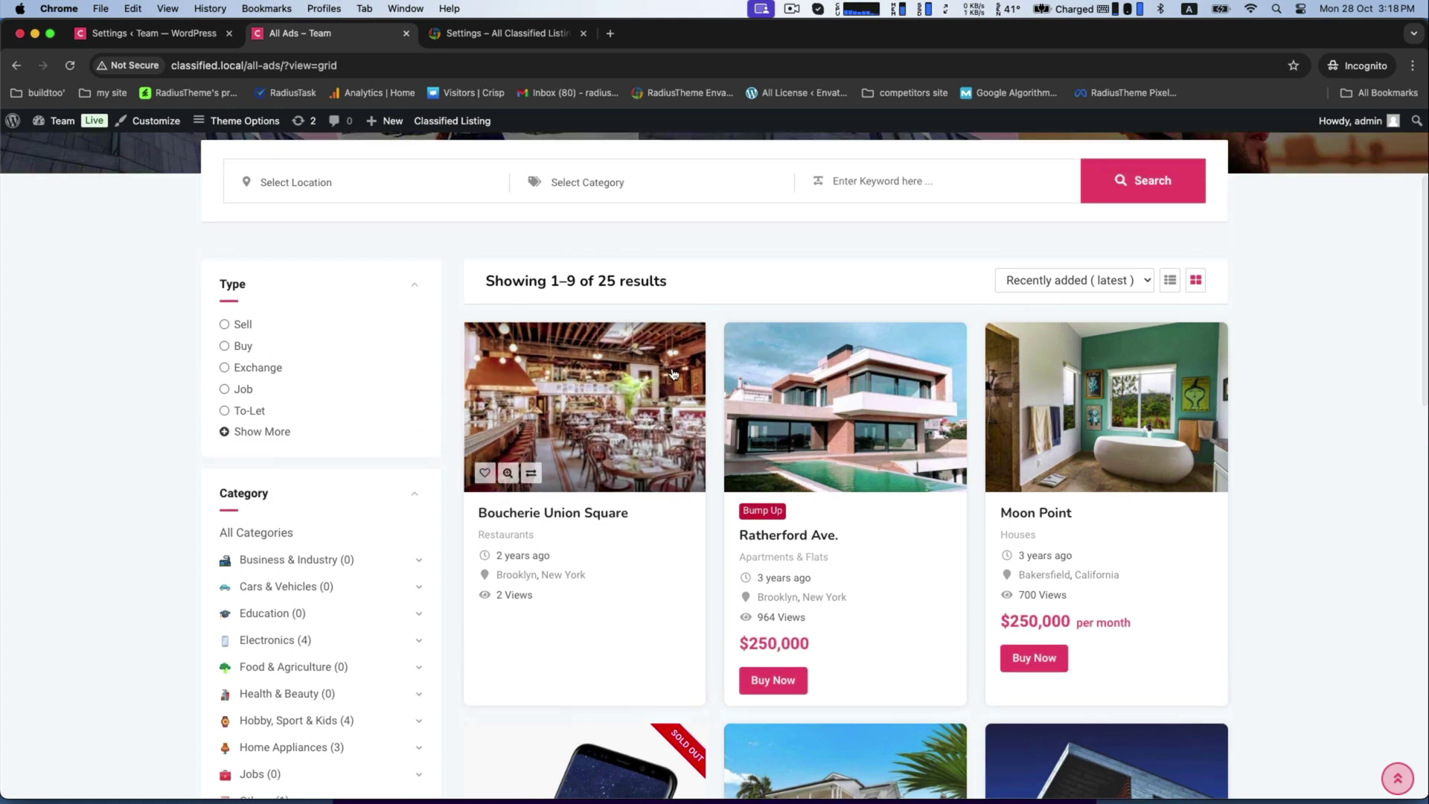
scroll(673, 373, down, 5)
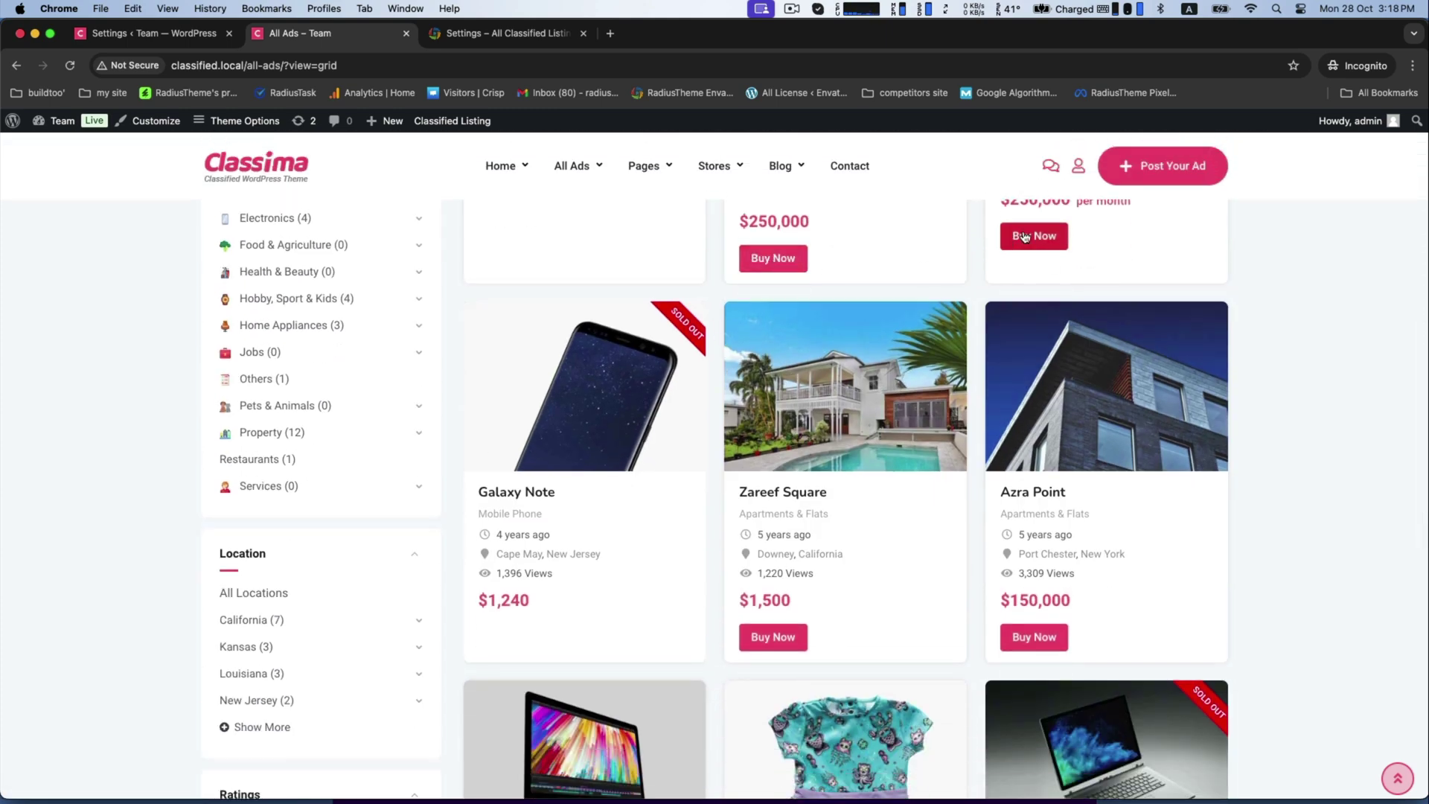
scroll(1042, 268, down, 5)
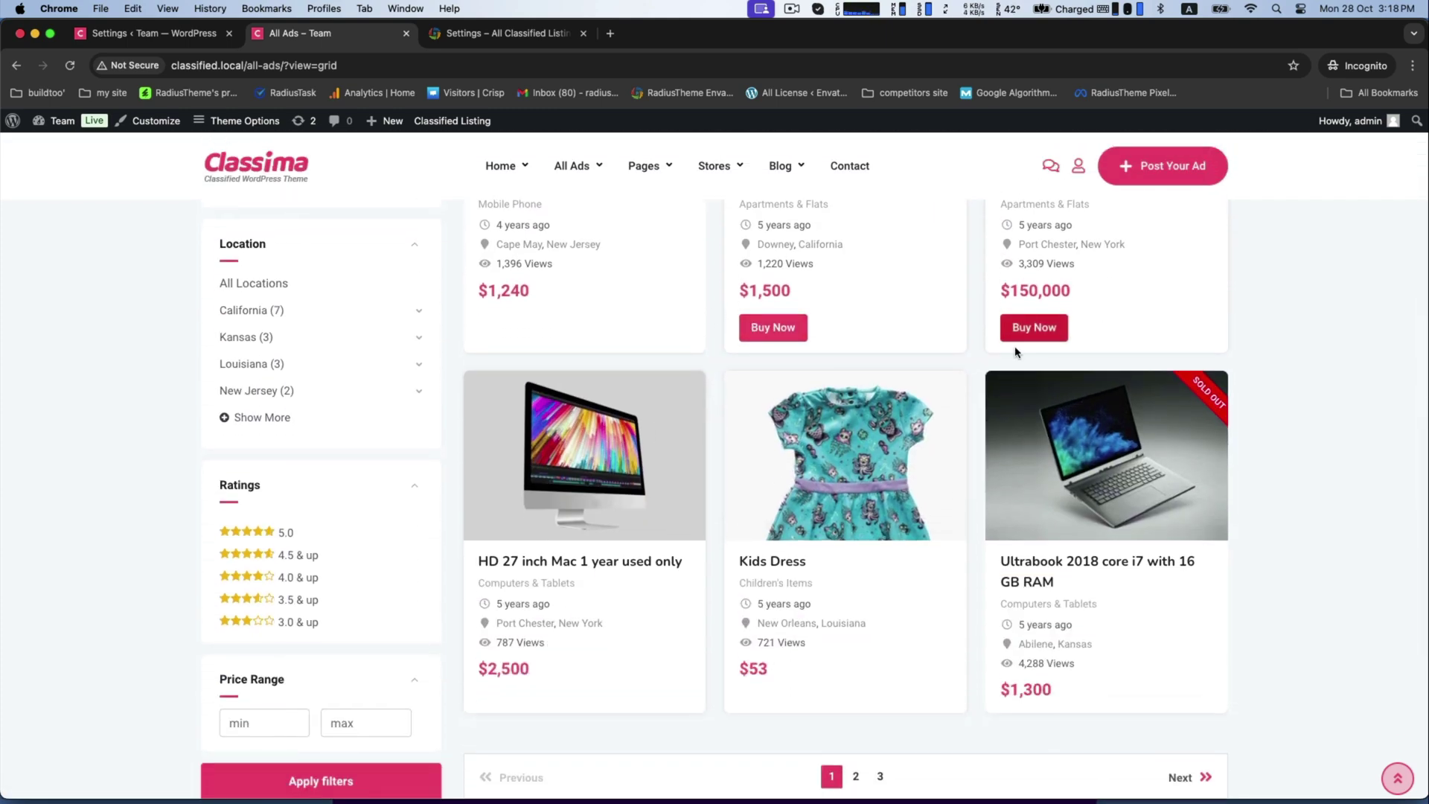